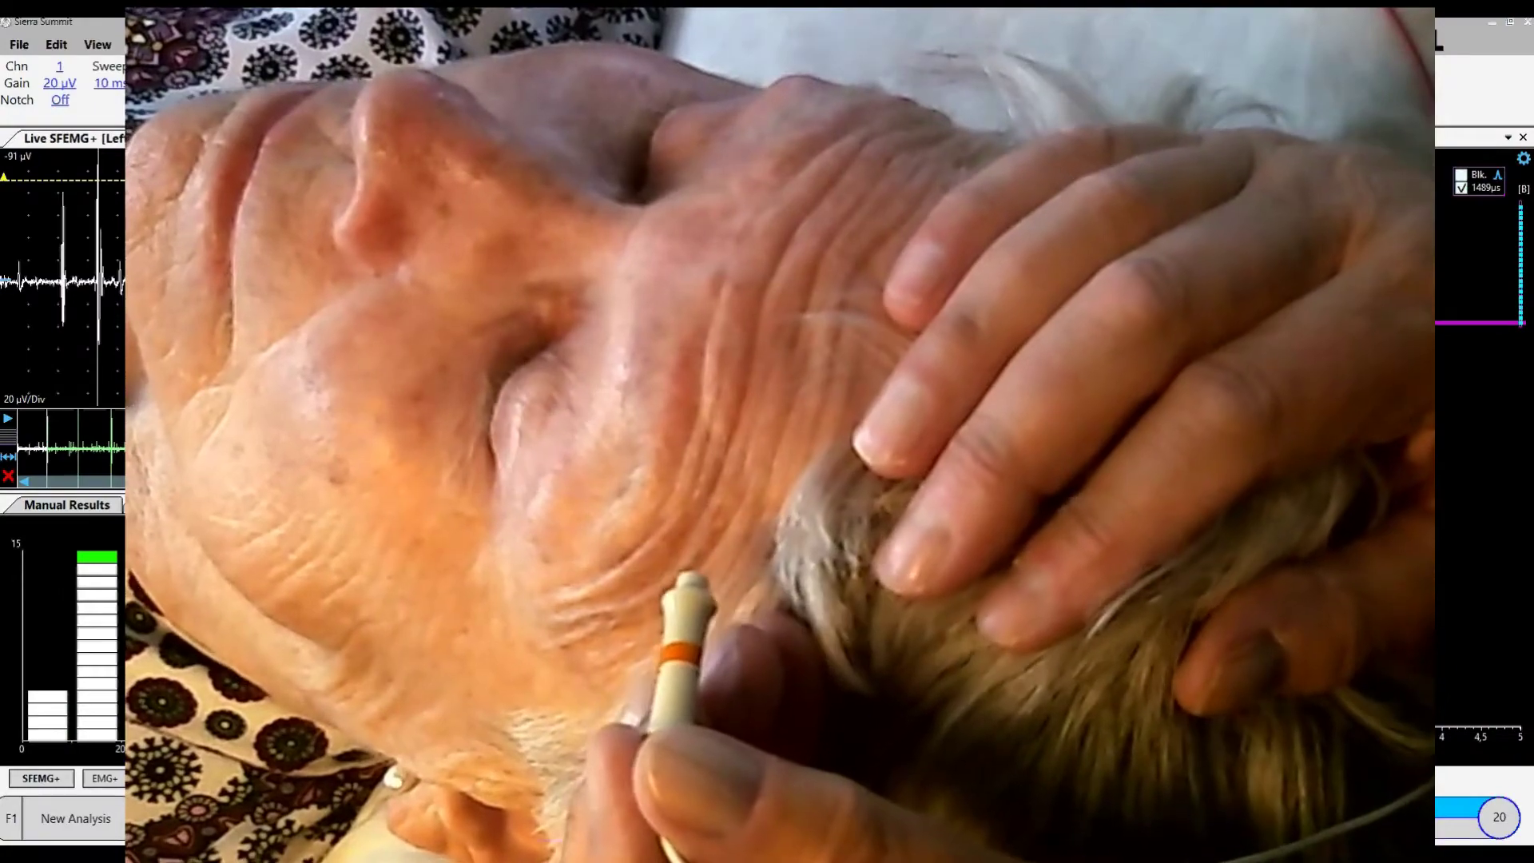
Compare the Left Frontalis triggered traces in overlay and raster display, return them to raster and stop the acquisition
key(F1)
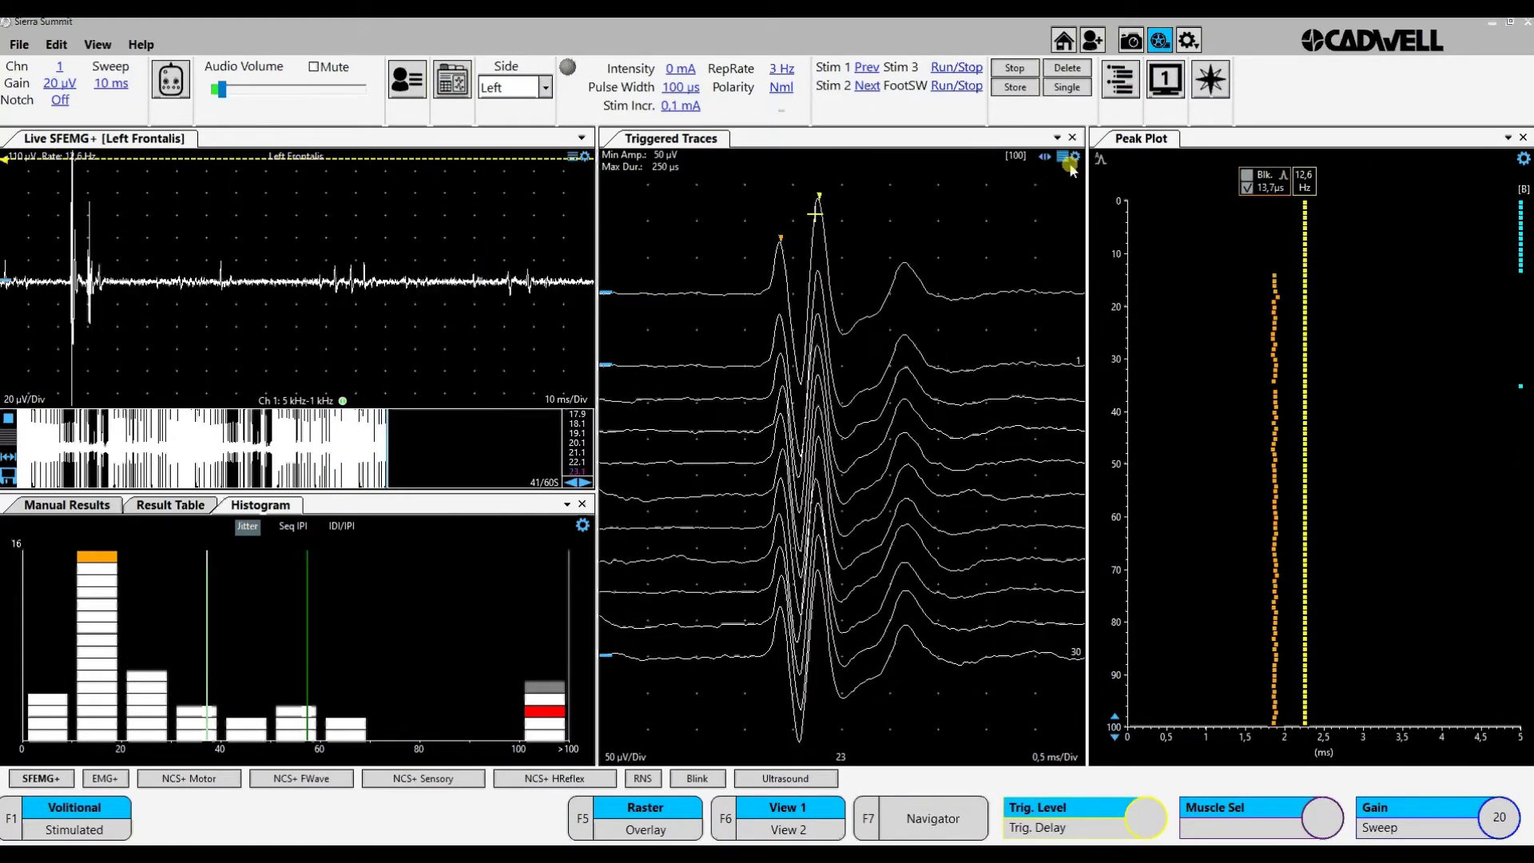
key(F5)
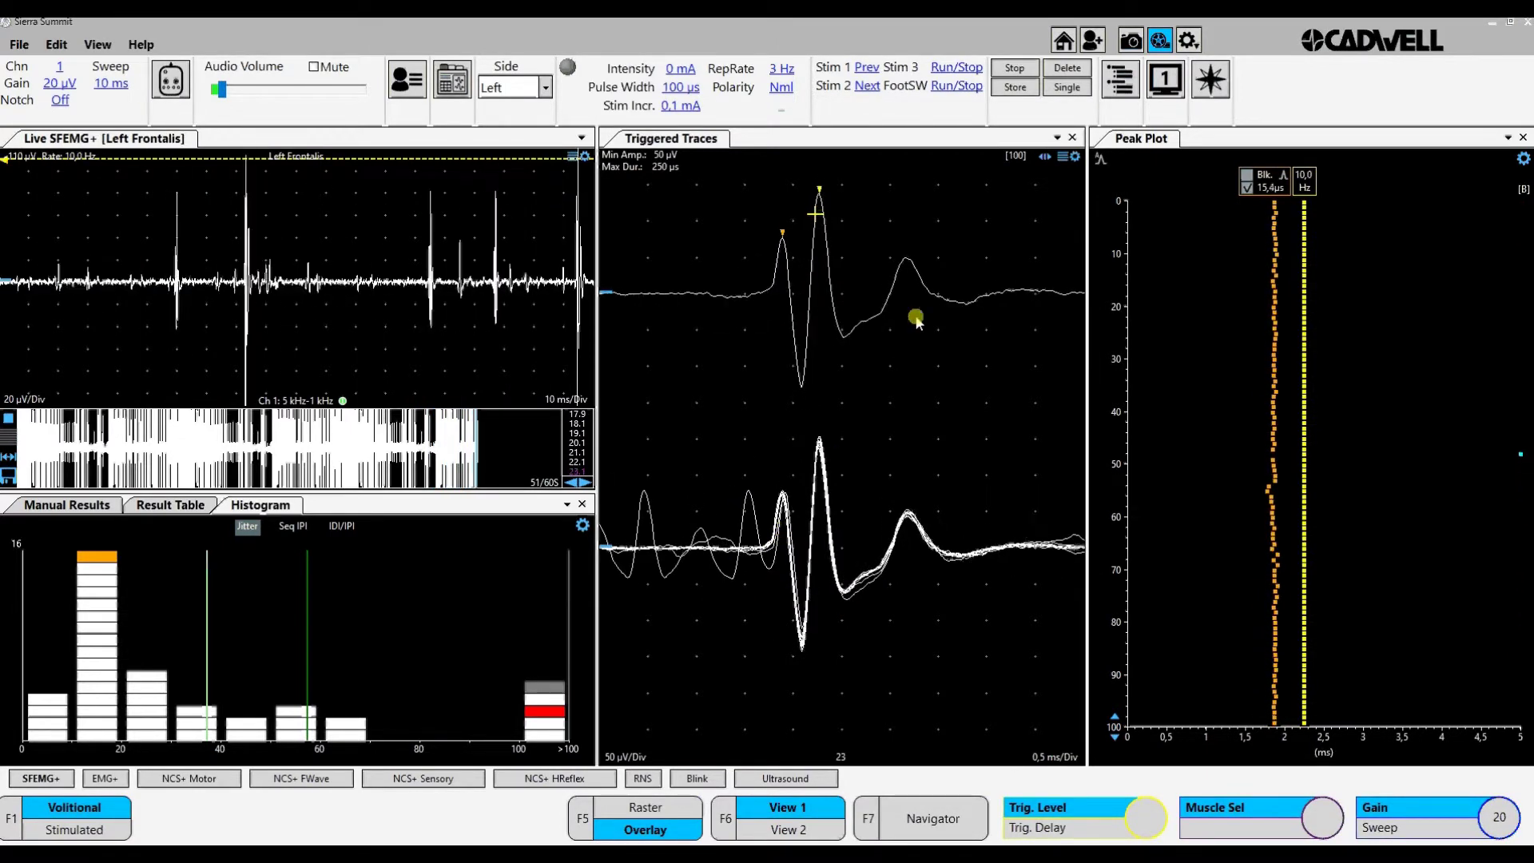
click(1061, 157)
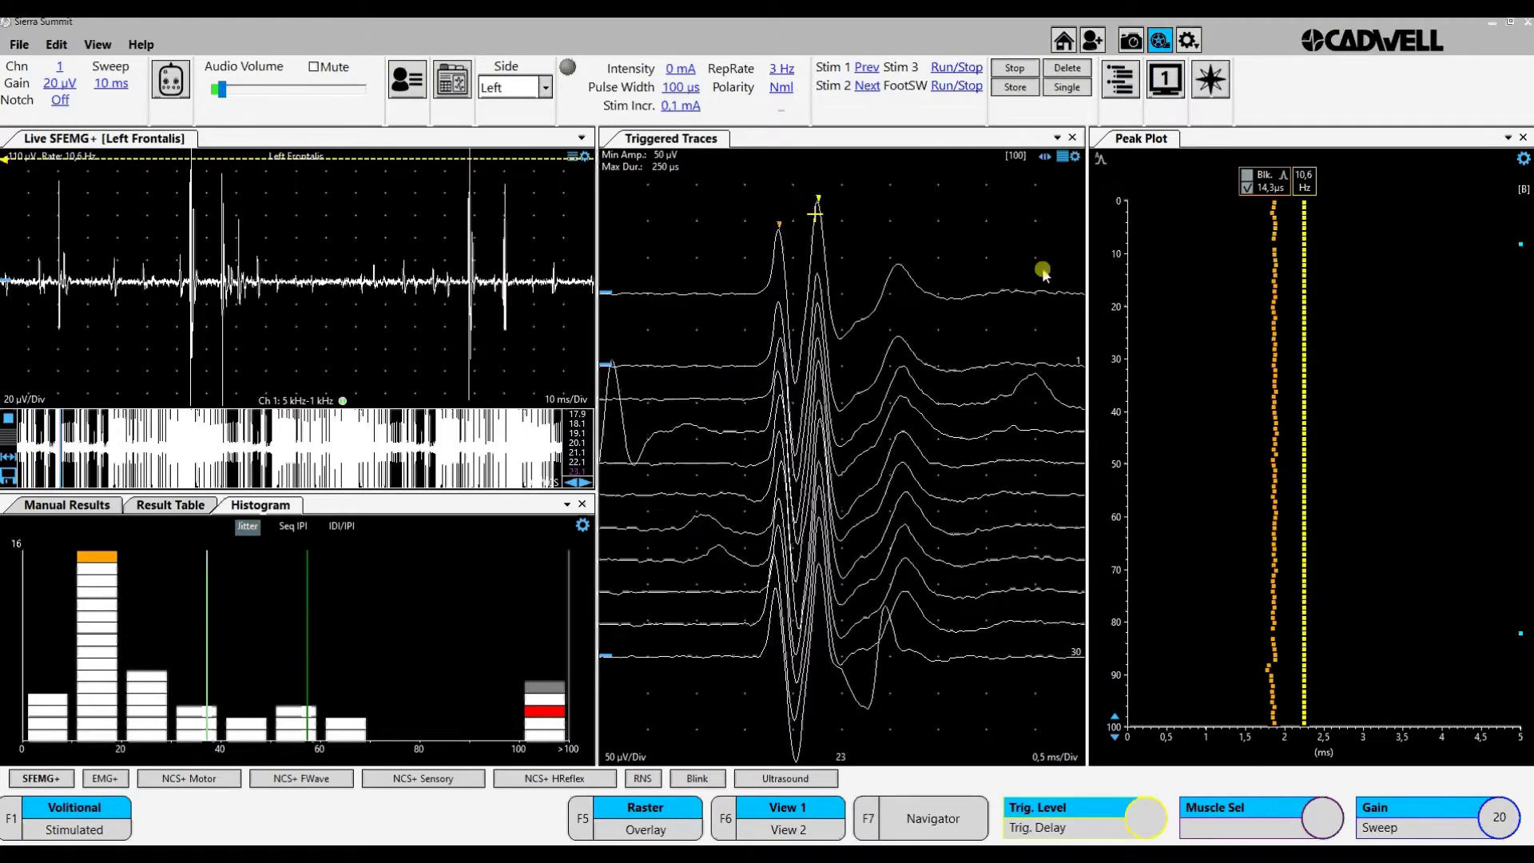
click(1065, 158)
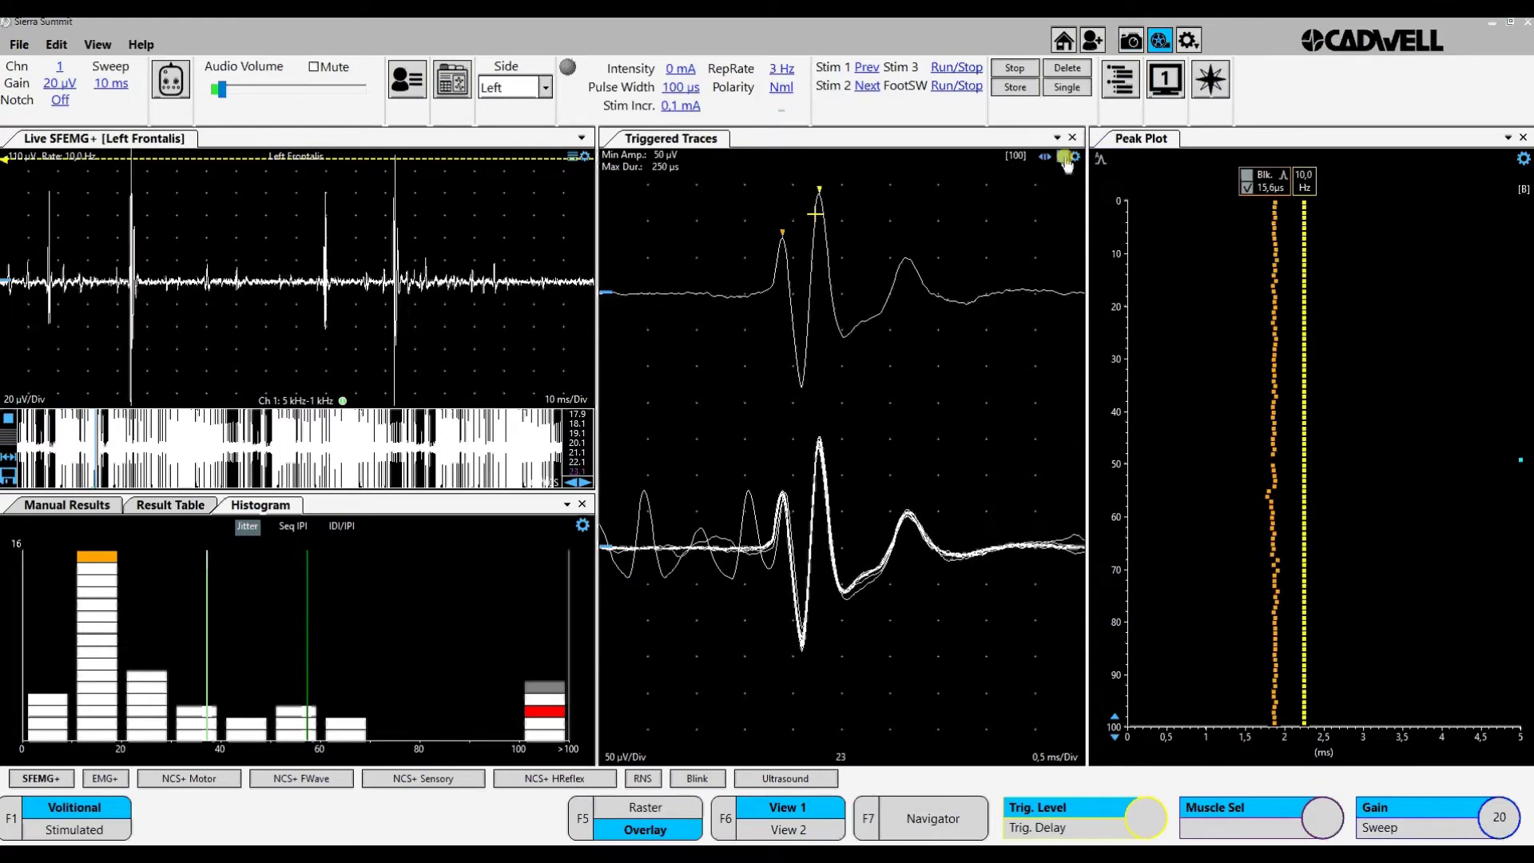
click(1066, 159)
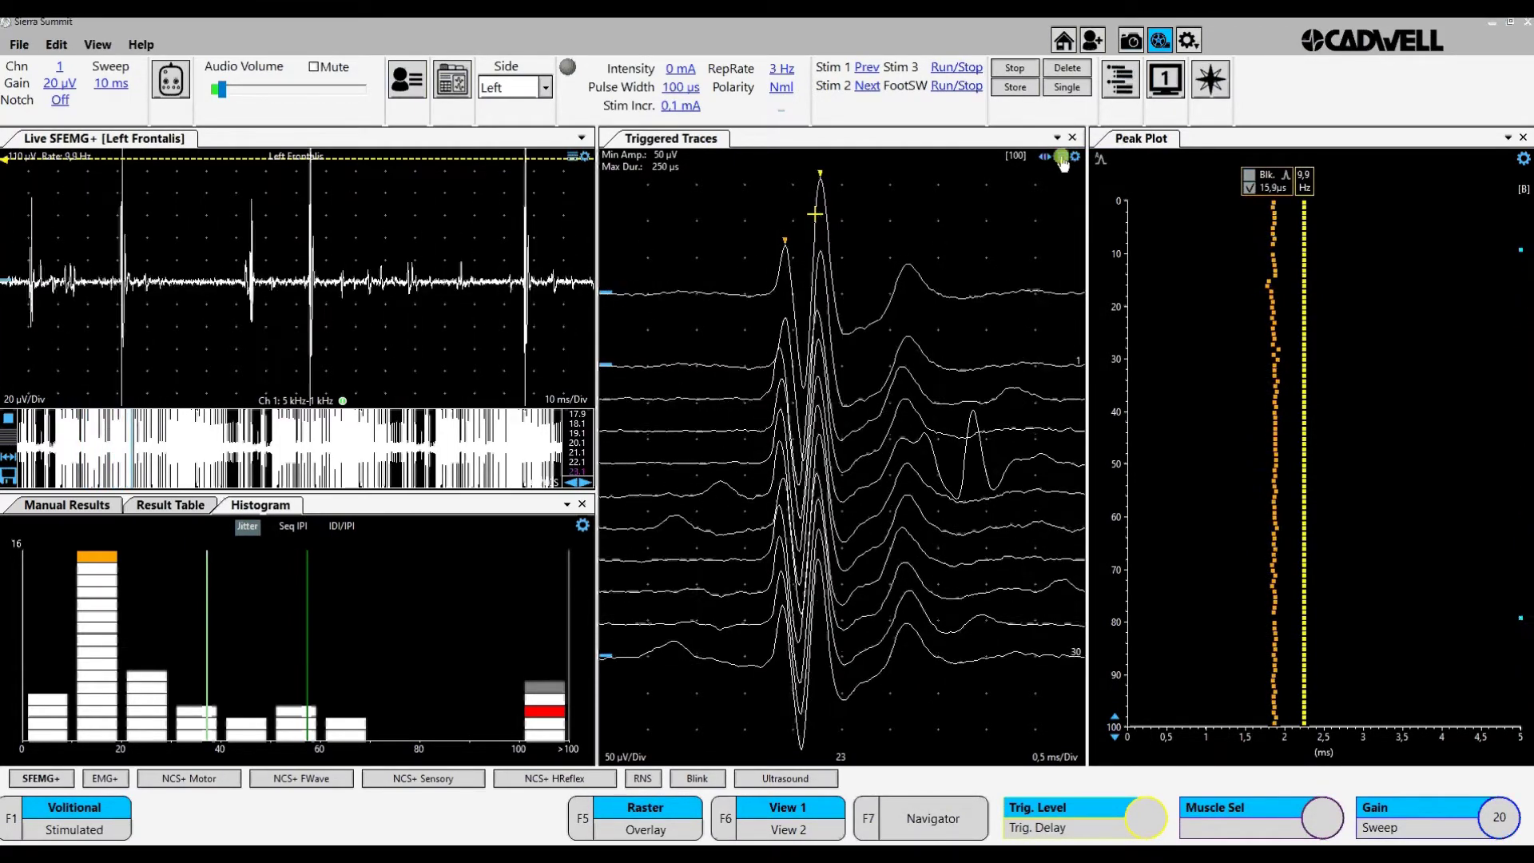
click(1013, 69)
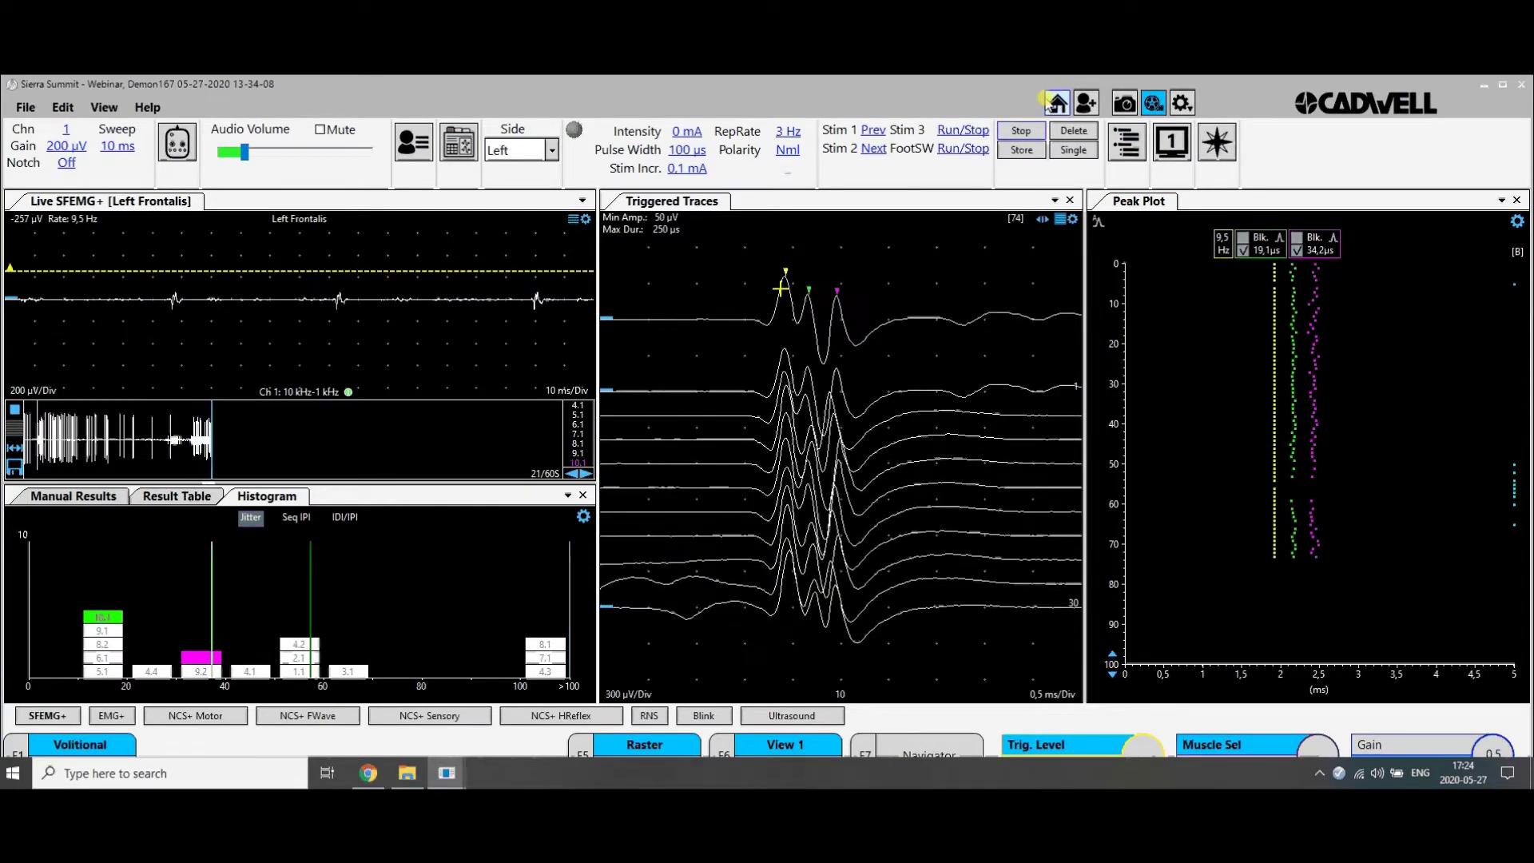
Stop the running Left Frontalis acquisition, and record and stop a further one
click(1021, 131)
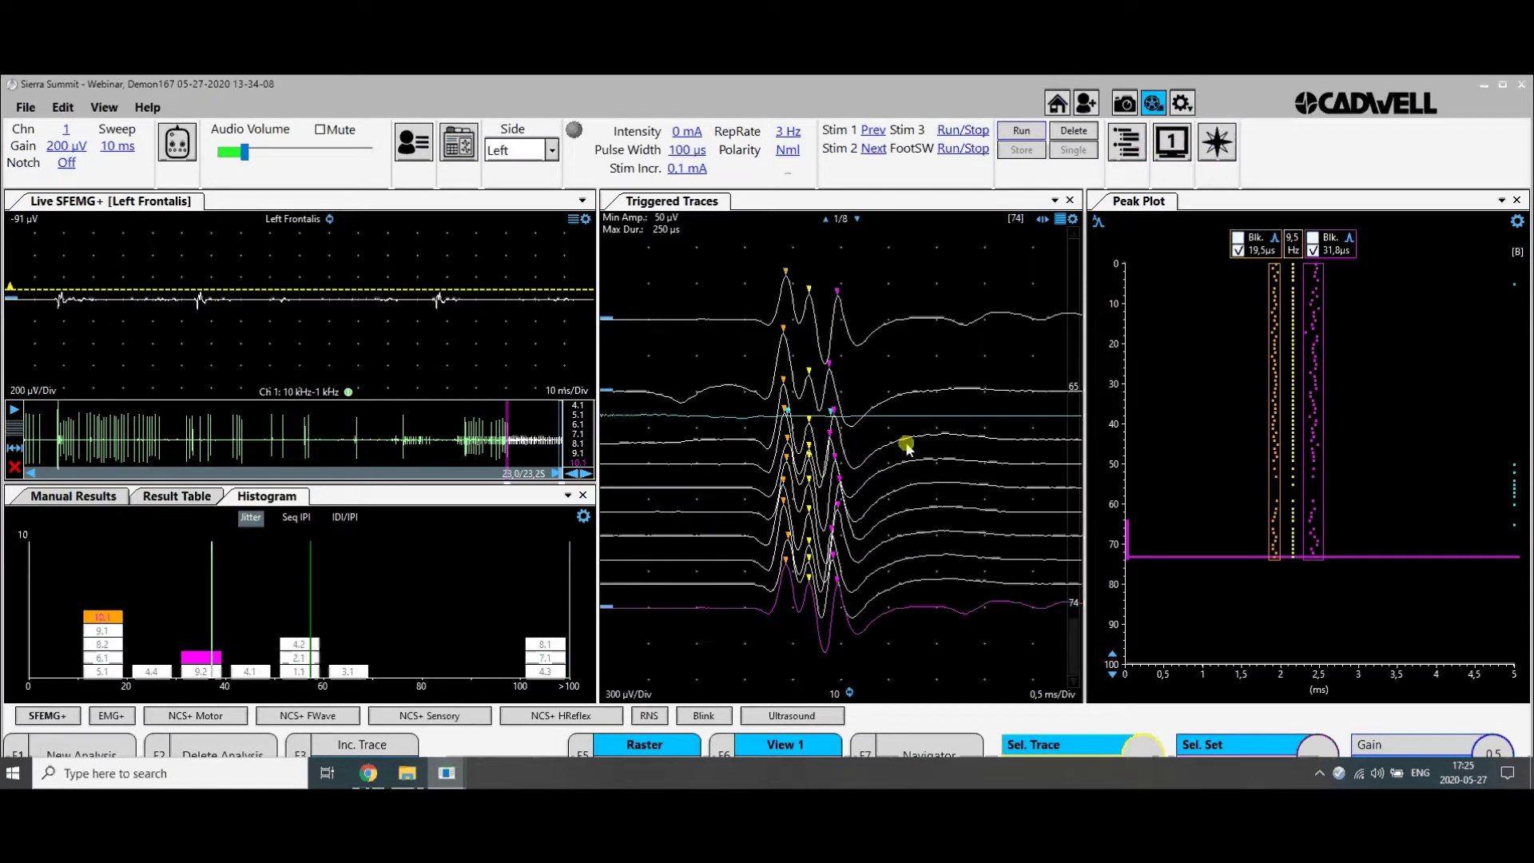
key(space)
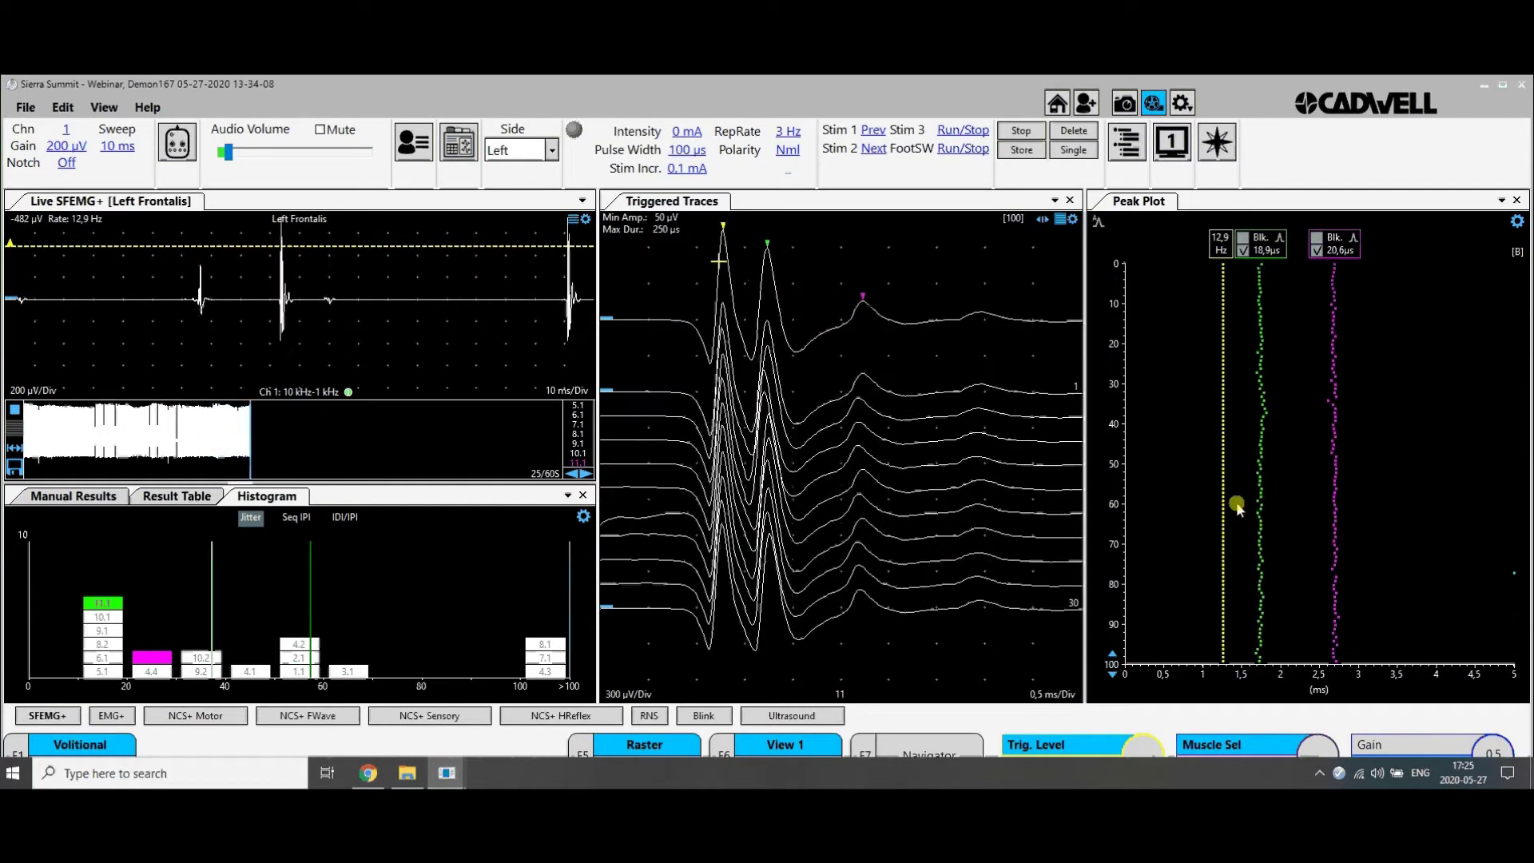
click(1022, 131)
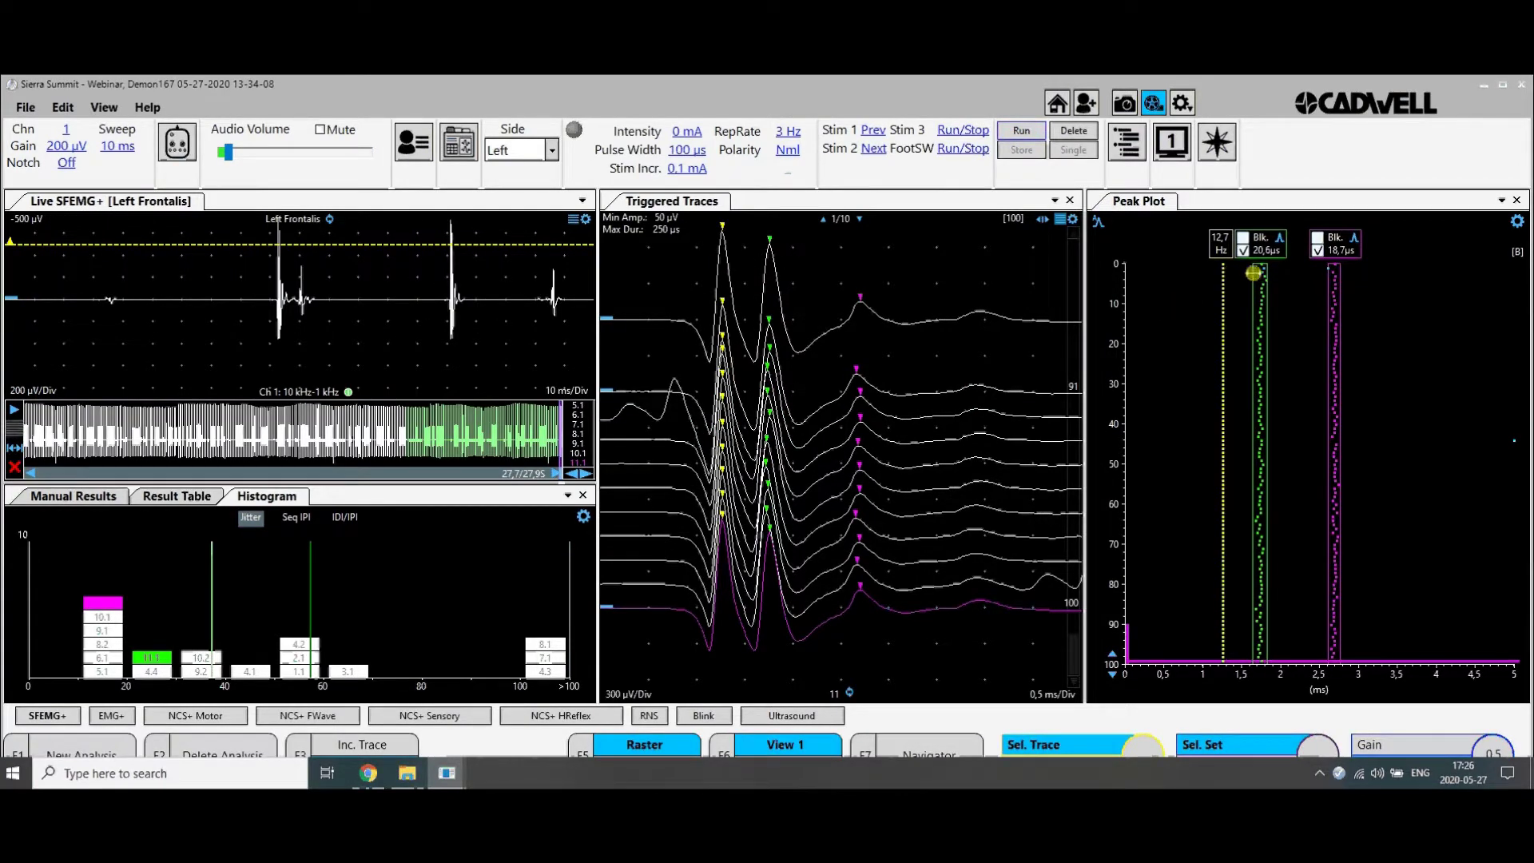
Compare jitter in the Peak Plot using the second, third and first peaks in turn as the reference peak
click(1280, 239)
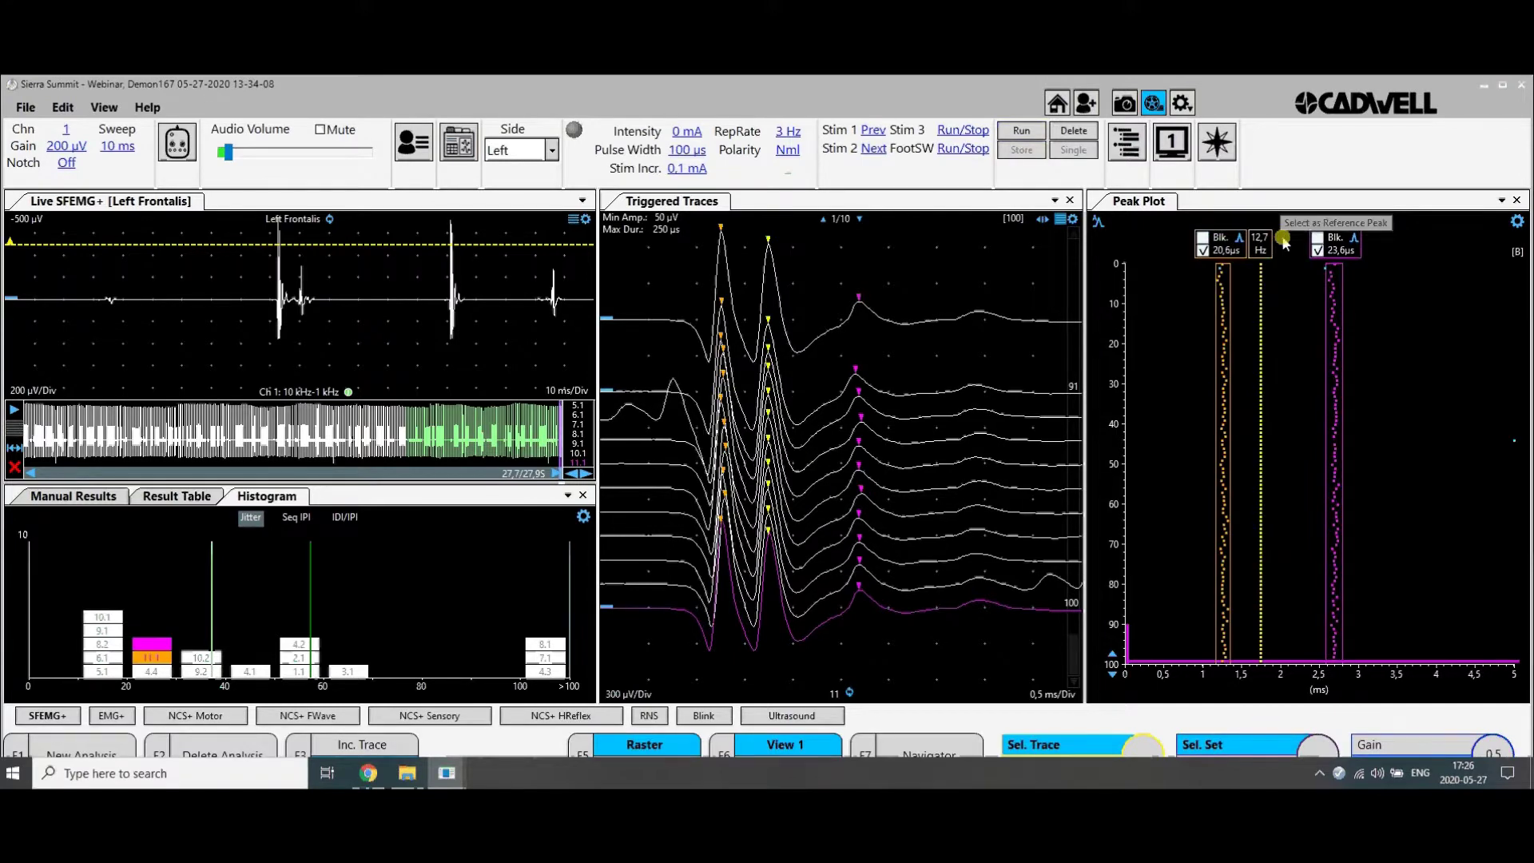
click(1356, 244)
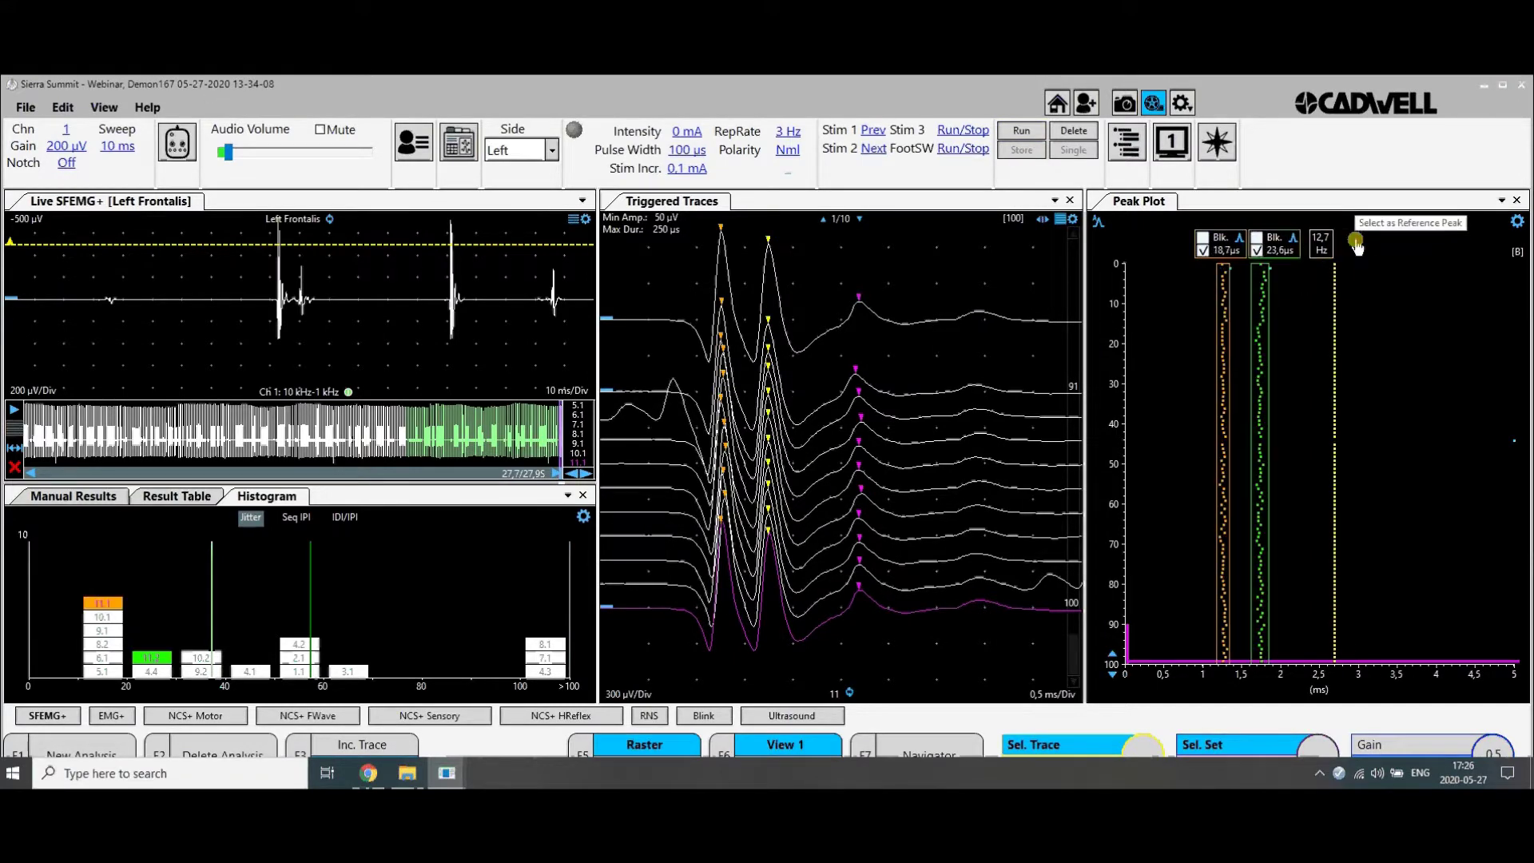
click(1224, 242)
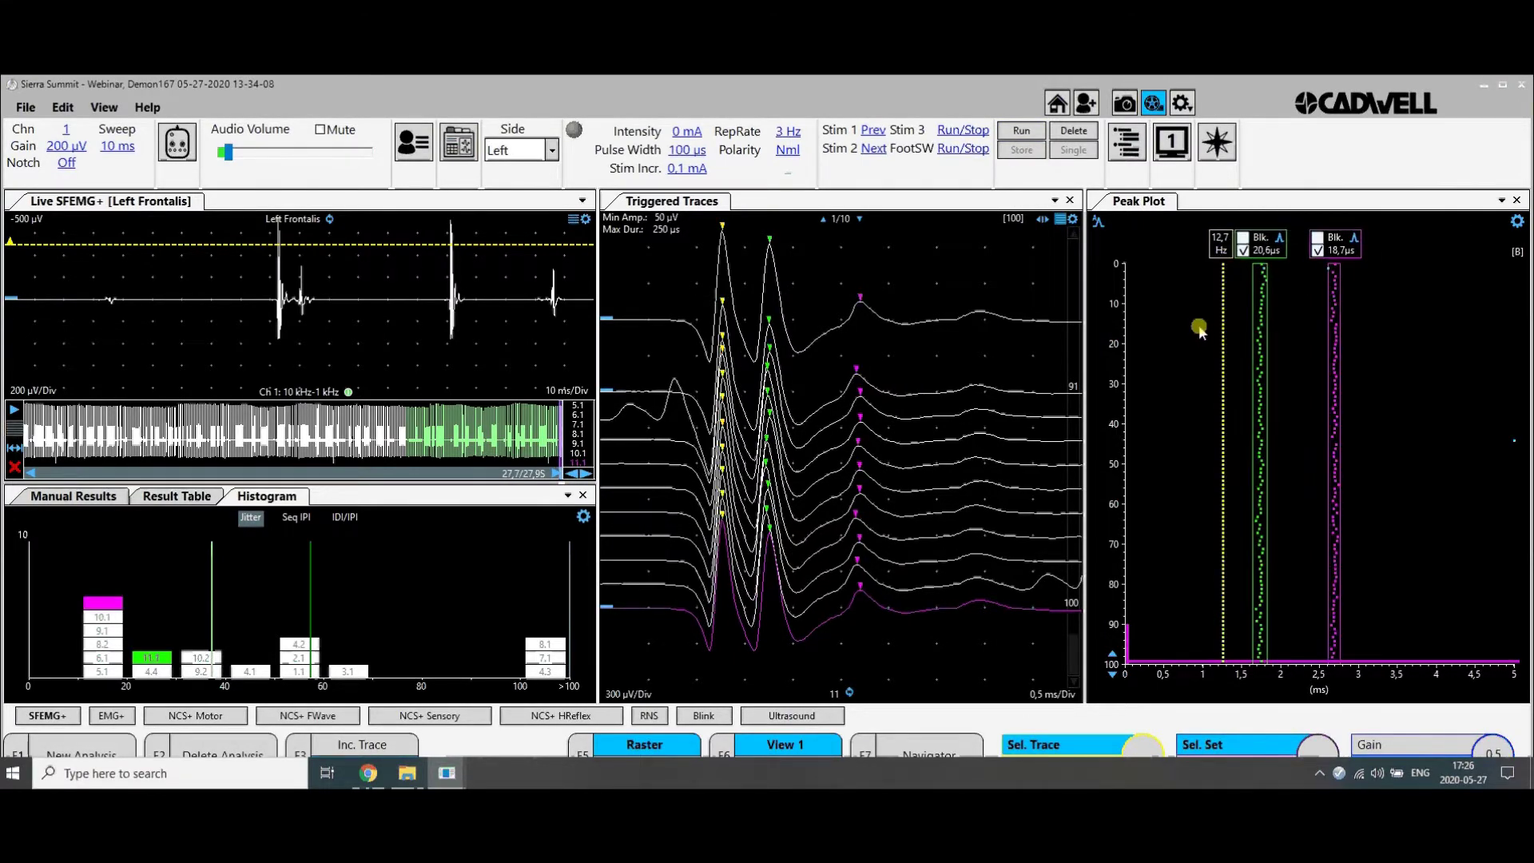
Start a new Left Frontalis analysis and stop the acquisition once the triggered traces are collected
click(459, 747)
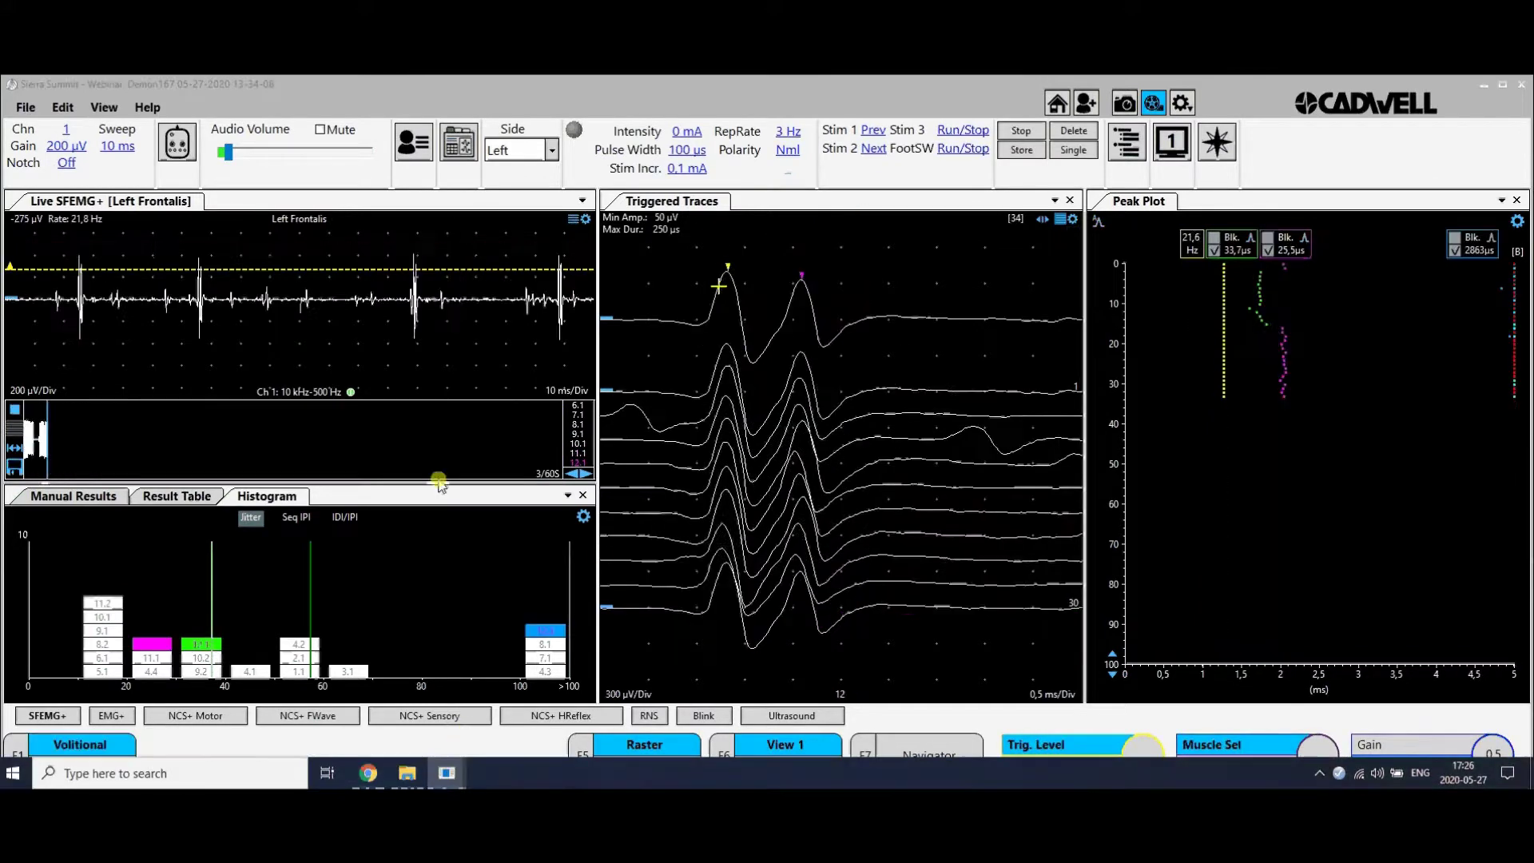
click(1025, 132)
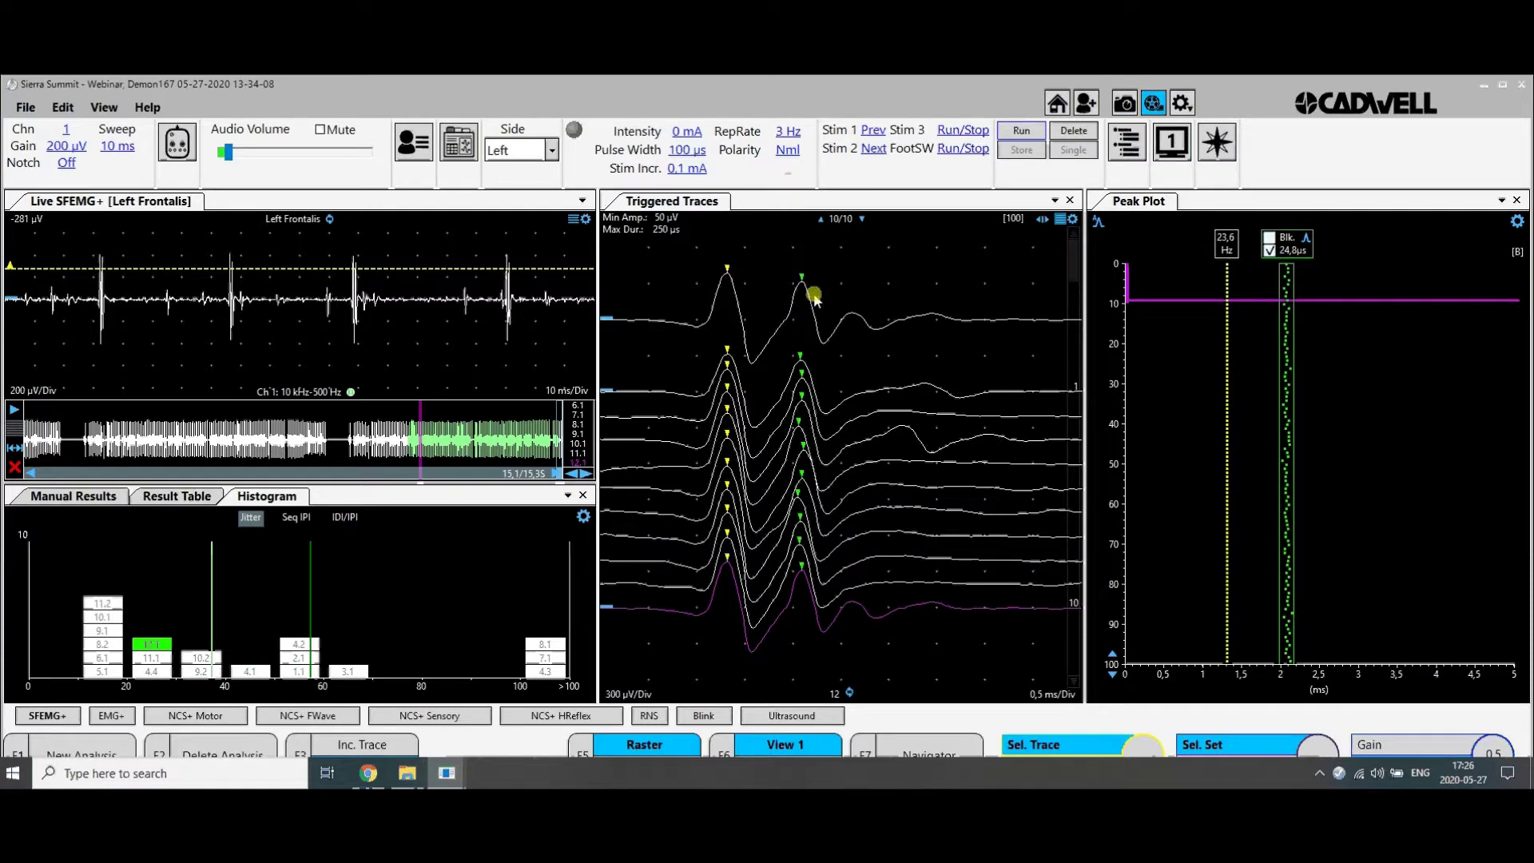
Show the triggered traces as an overlay, stop the acquisition and toggle the trace display back to raster
click(1058, 223)
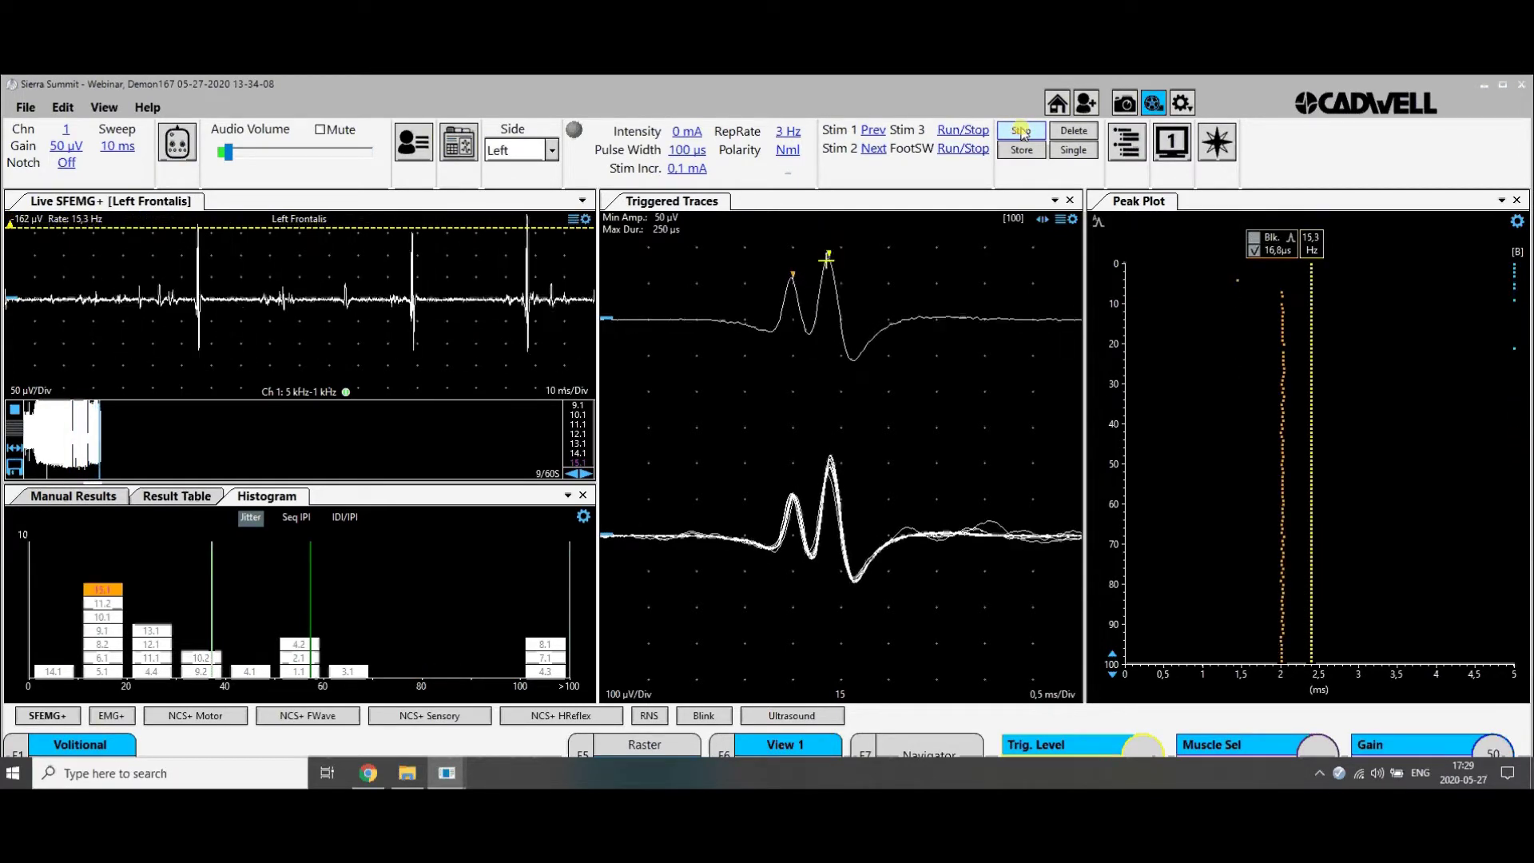
click(1021, 131)
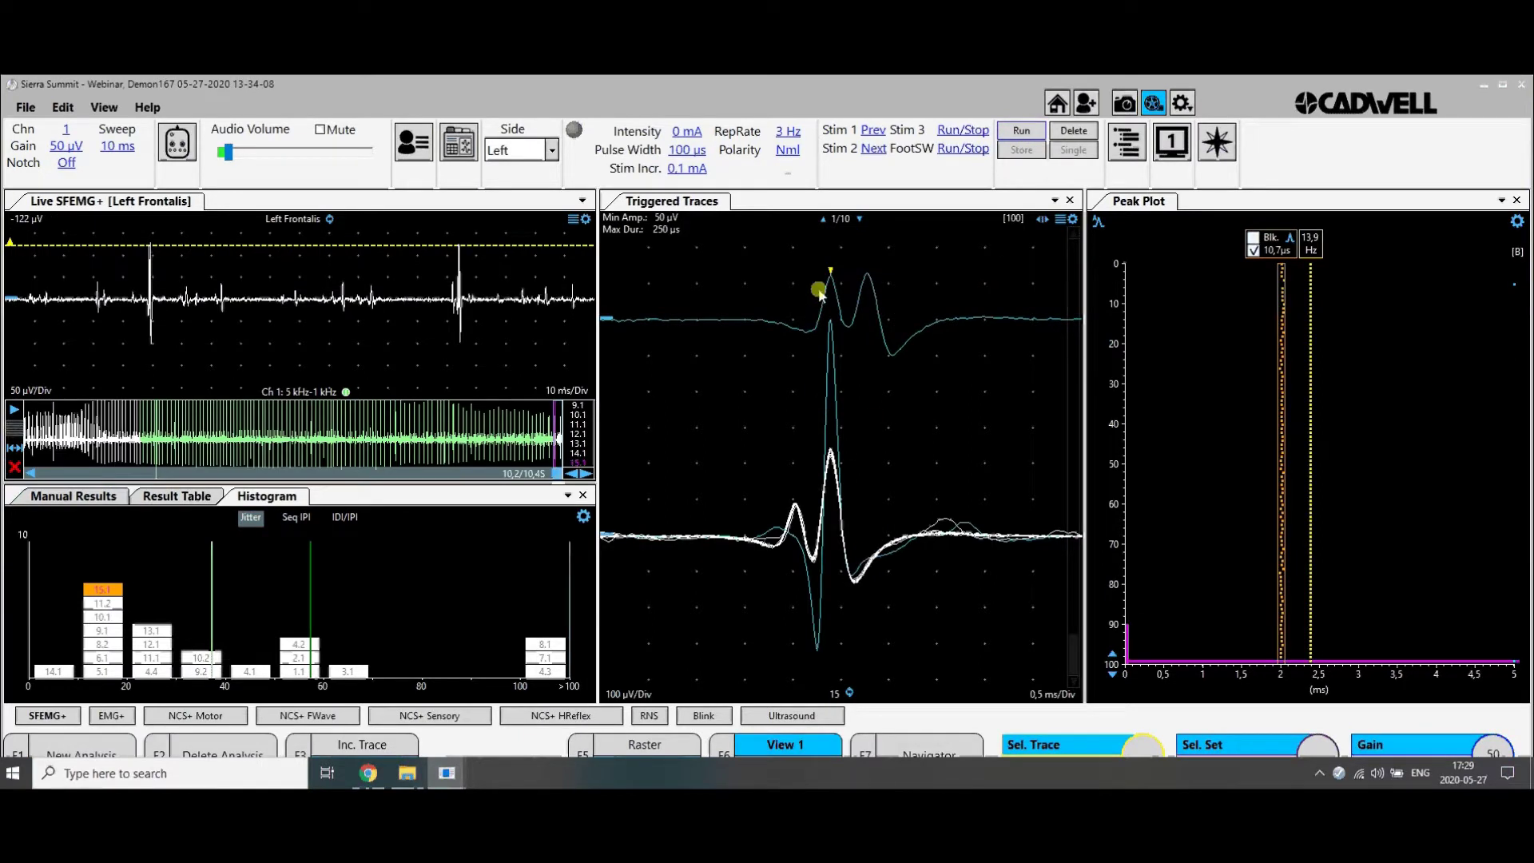
click(1063, 221)
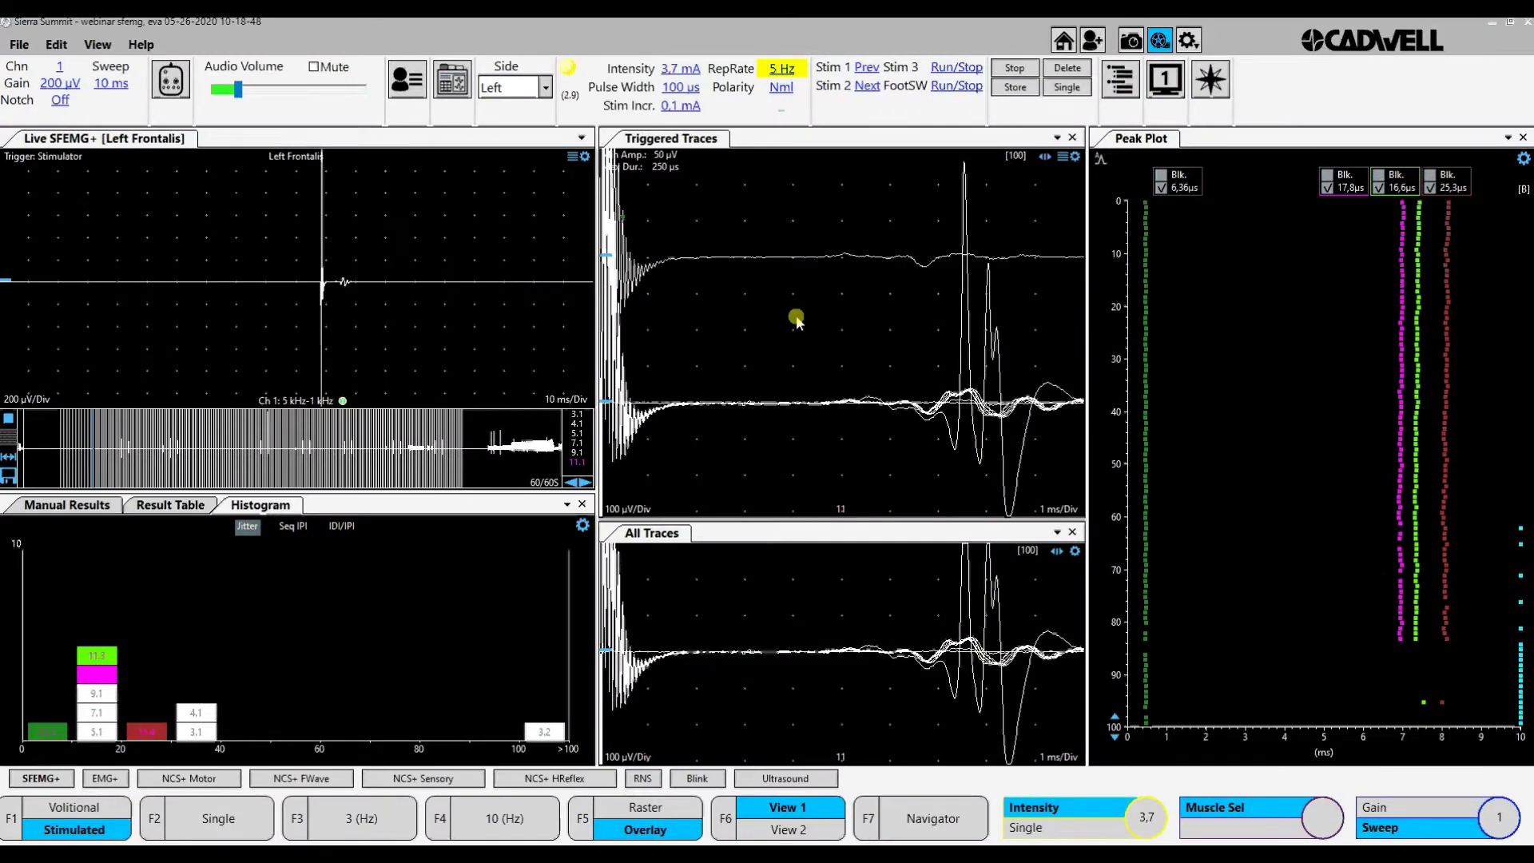
Raise the stimulus intensity to 3.8 mA and try a 2 ms sweep on the triggered traces before restoring 1 ms per division
key(Up)
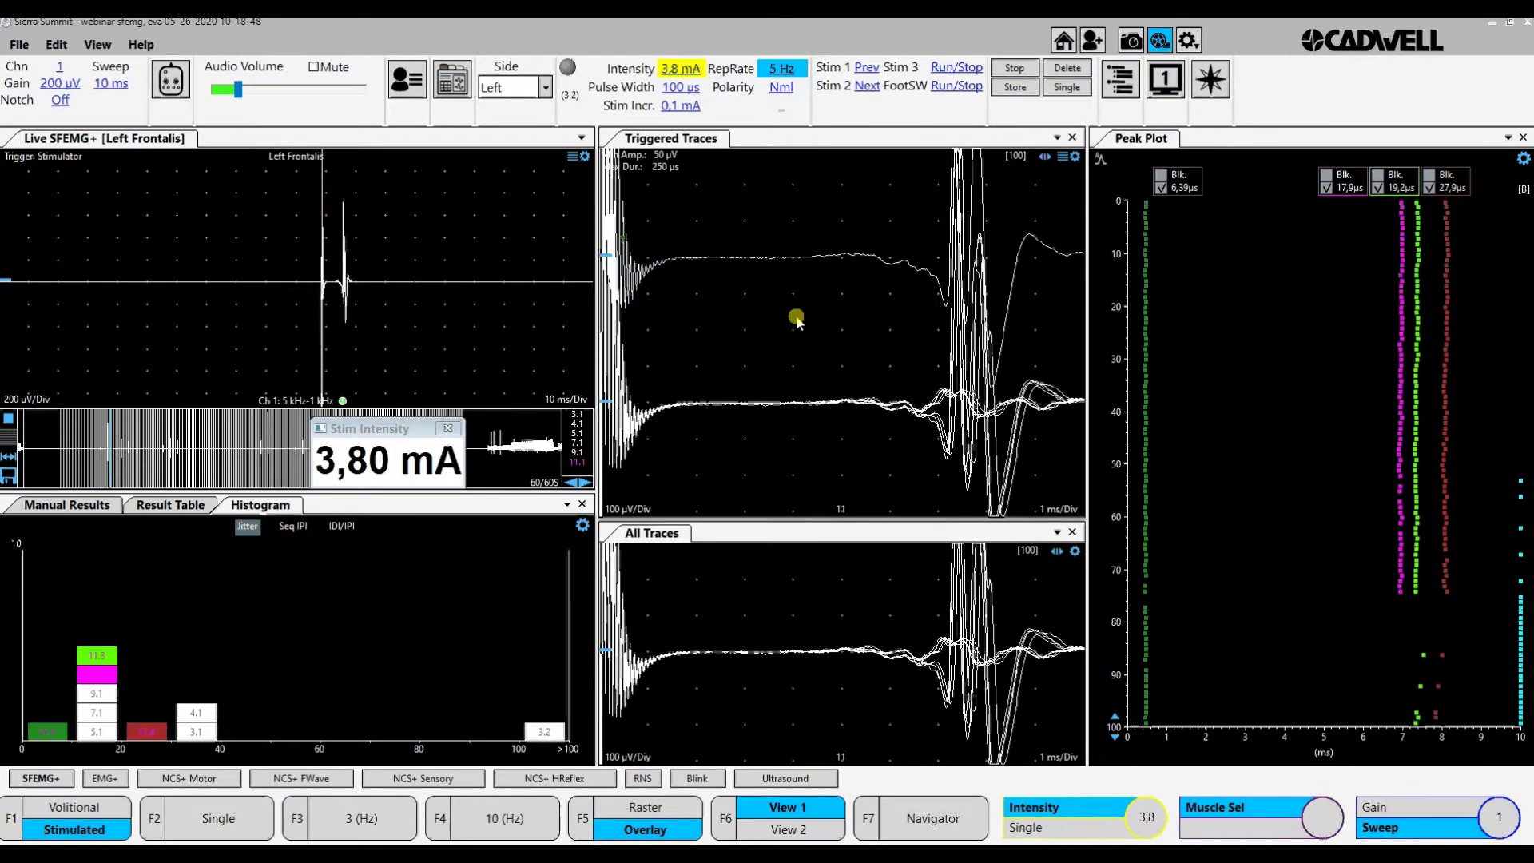
key(Right)
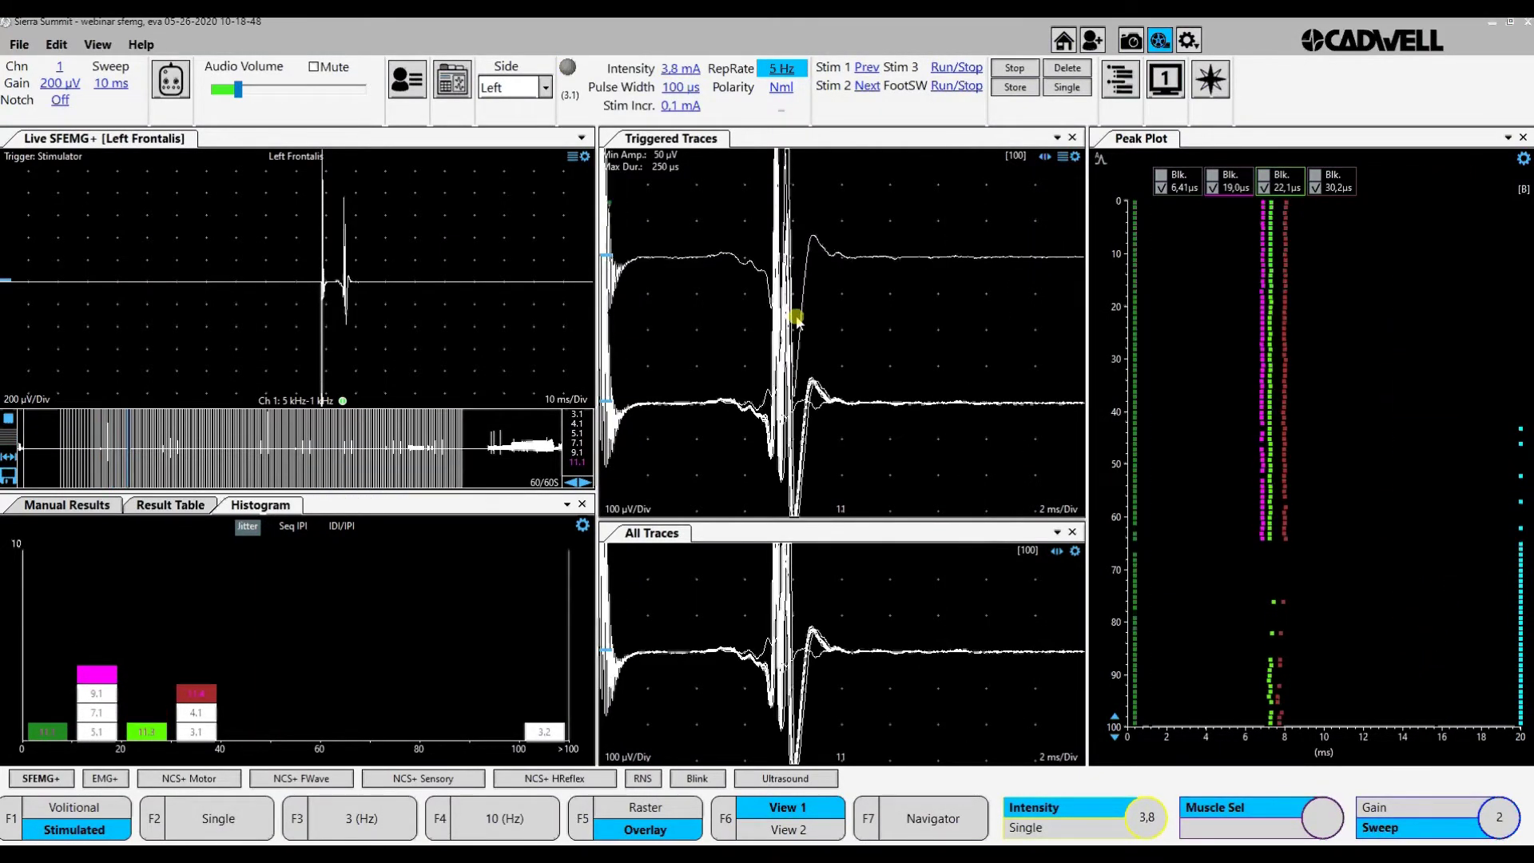
key(Left)
Set the gain to 500 µV and alternate the stimulus intensity between 3.7 and 3.8 mA, ending at 3.8 mA
key(Down)
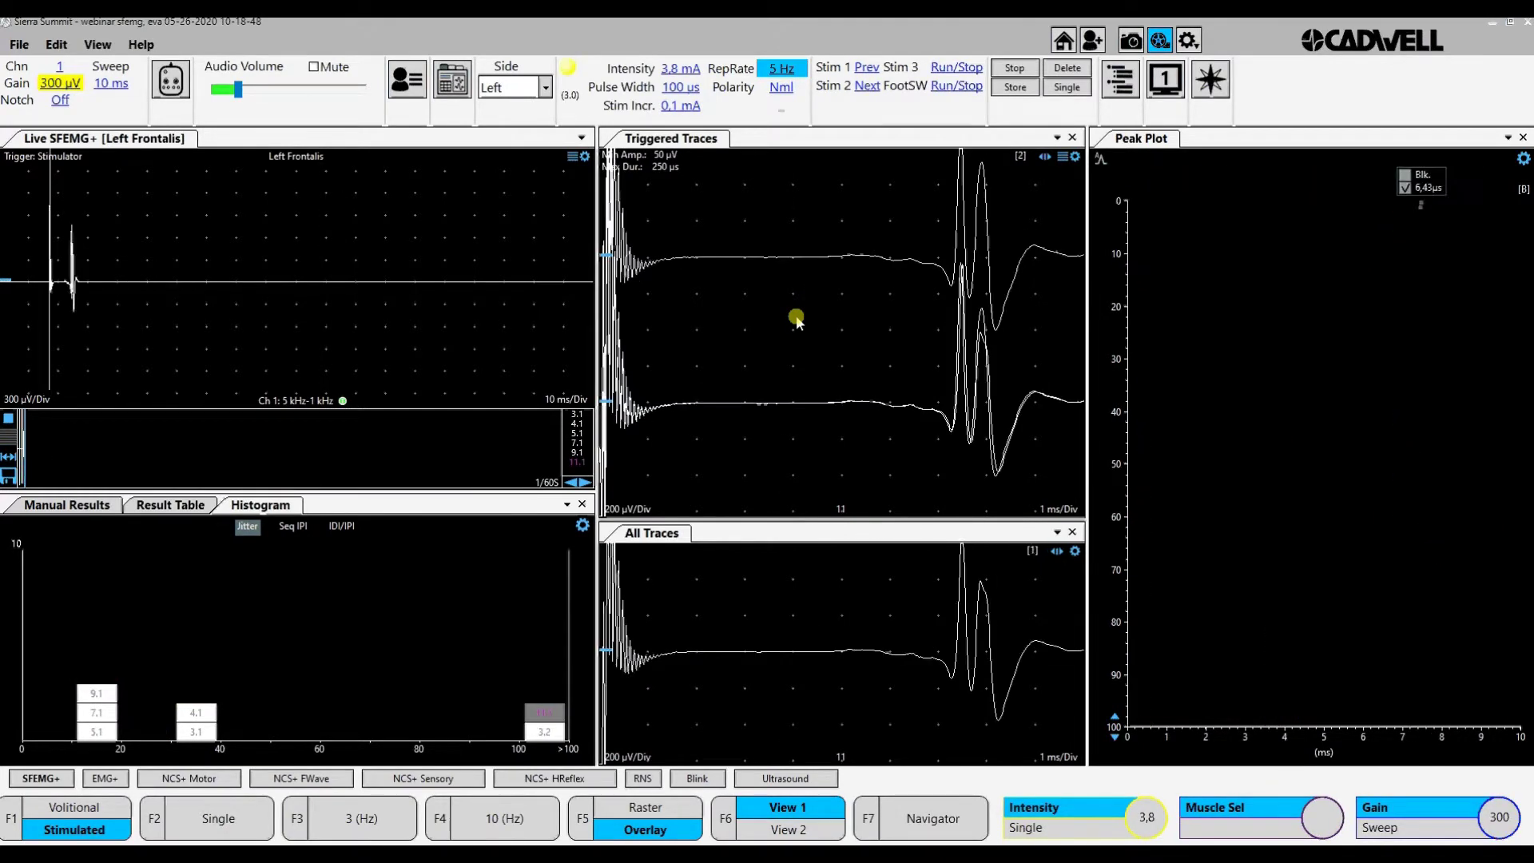
key(Right)
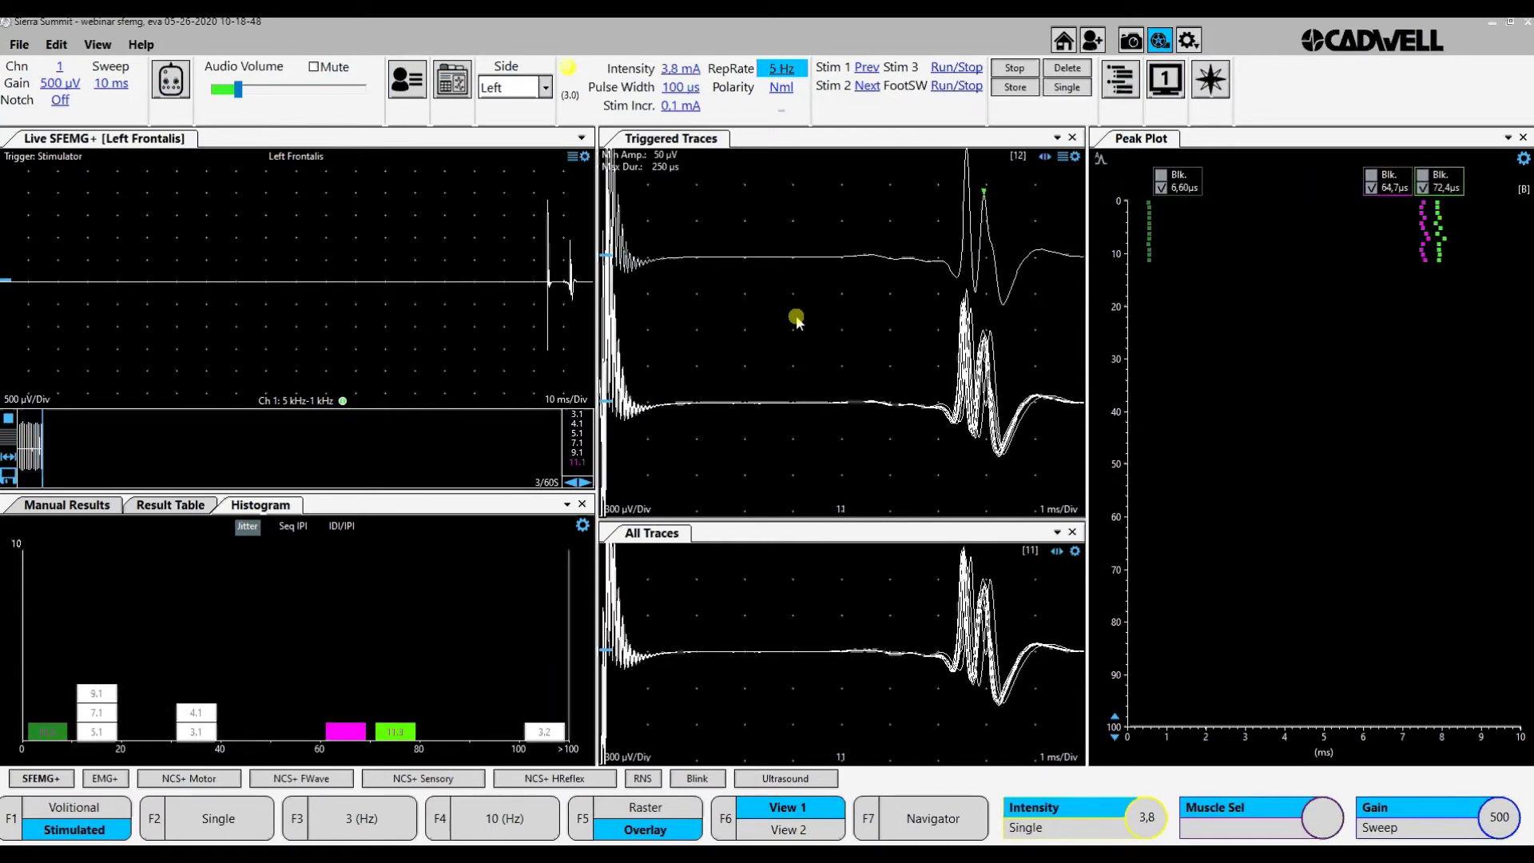
key(Left)
key(Right)
key(Left)
key(Right)
key(Left)
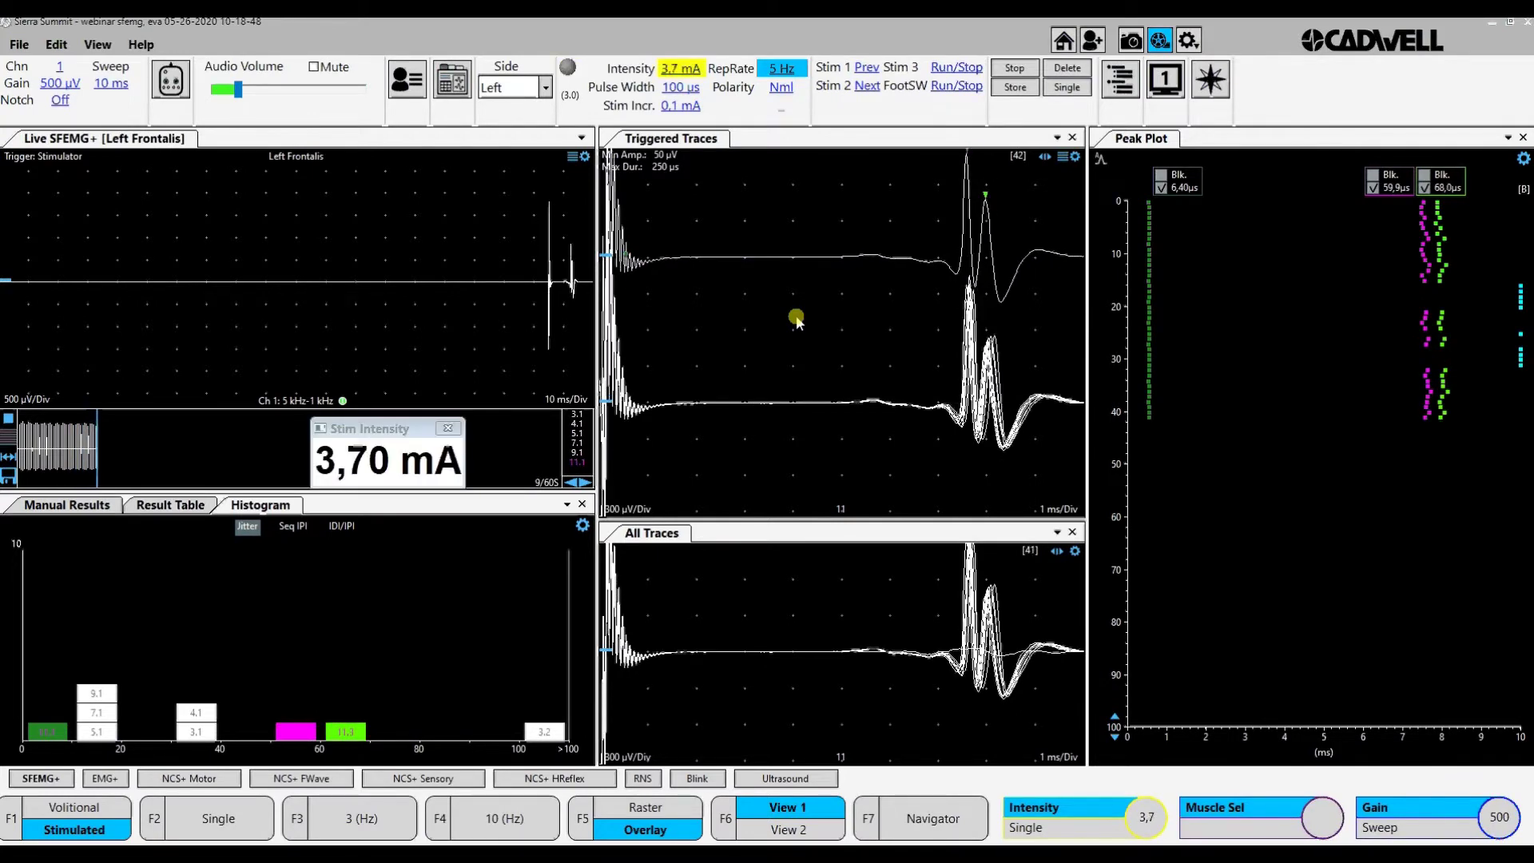
key(Right)
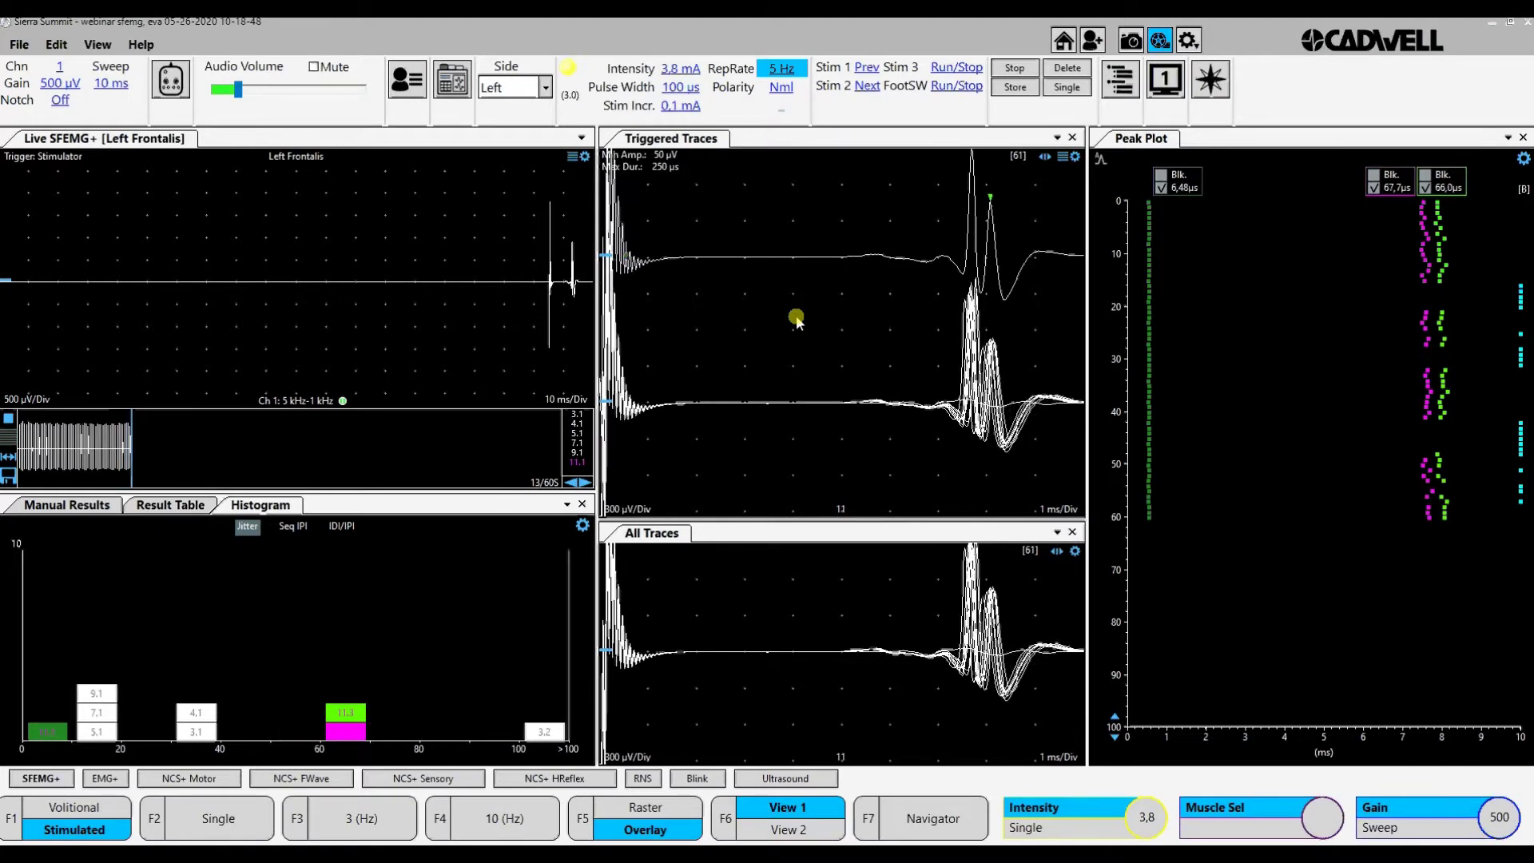
click(1443, 369)
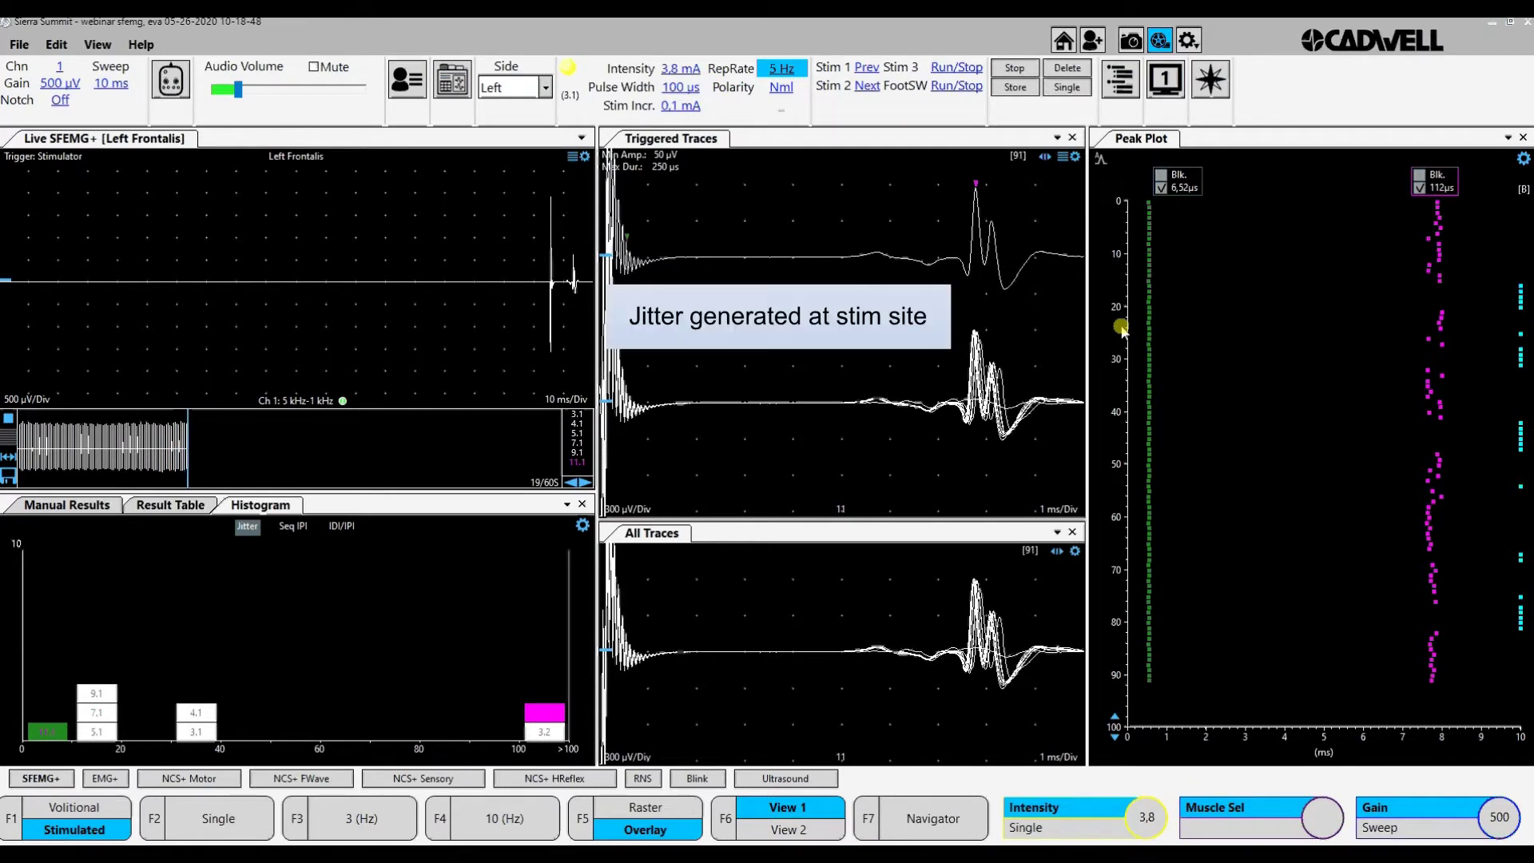
Raise the stimulus intensity gradually through 4 mA and 4.1 mA up to 4.5 mA
key(Up)
key(Up)
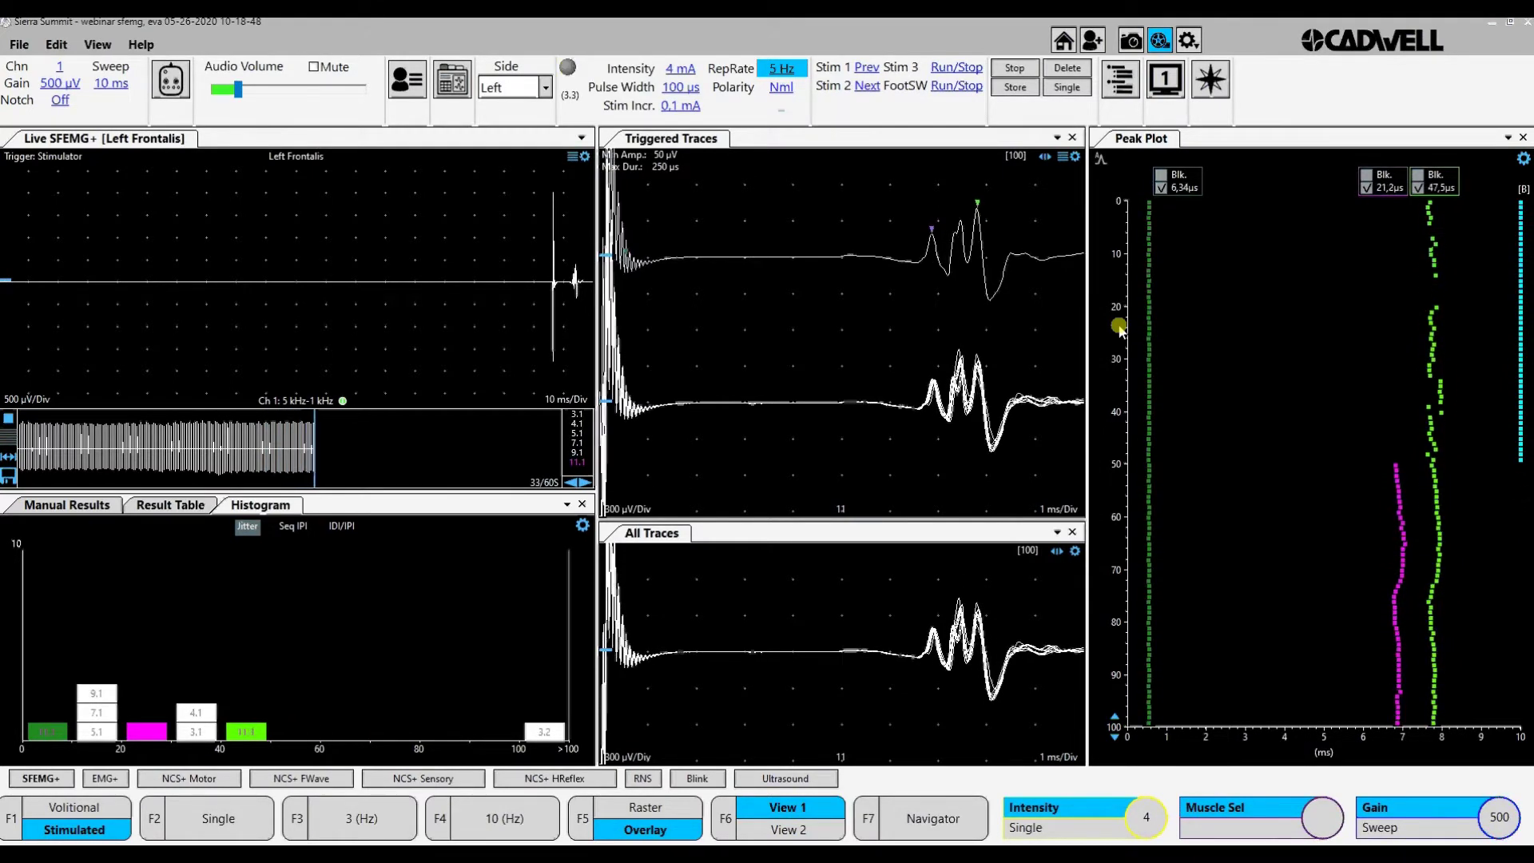
key(Up)
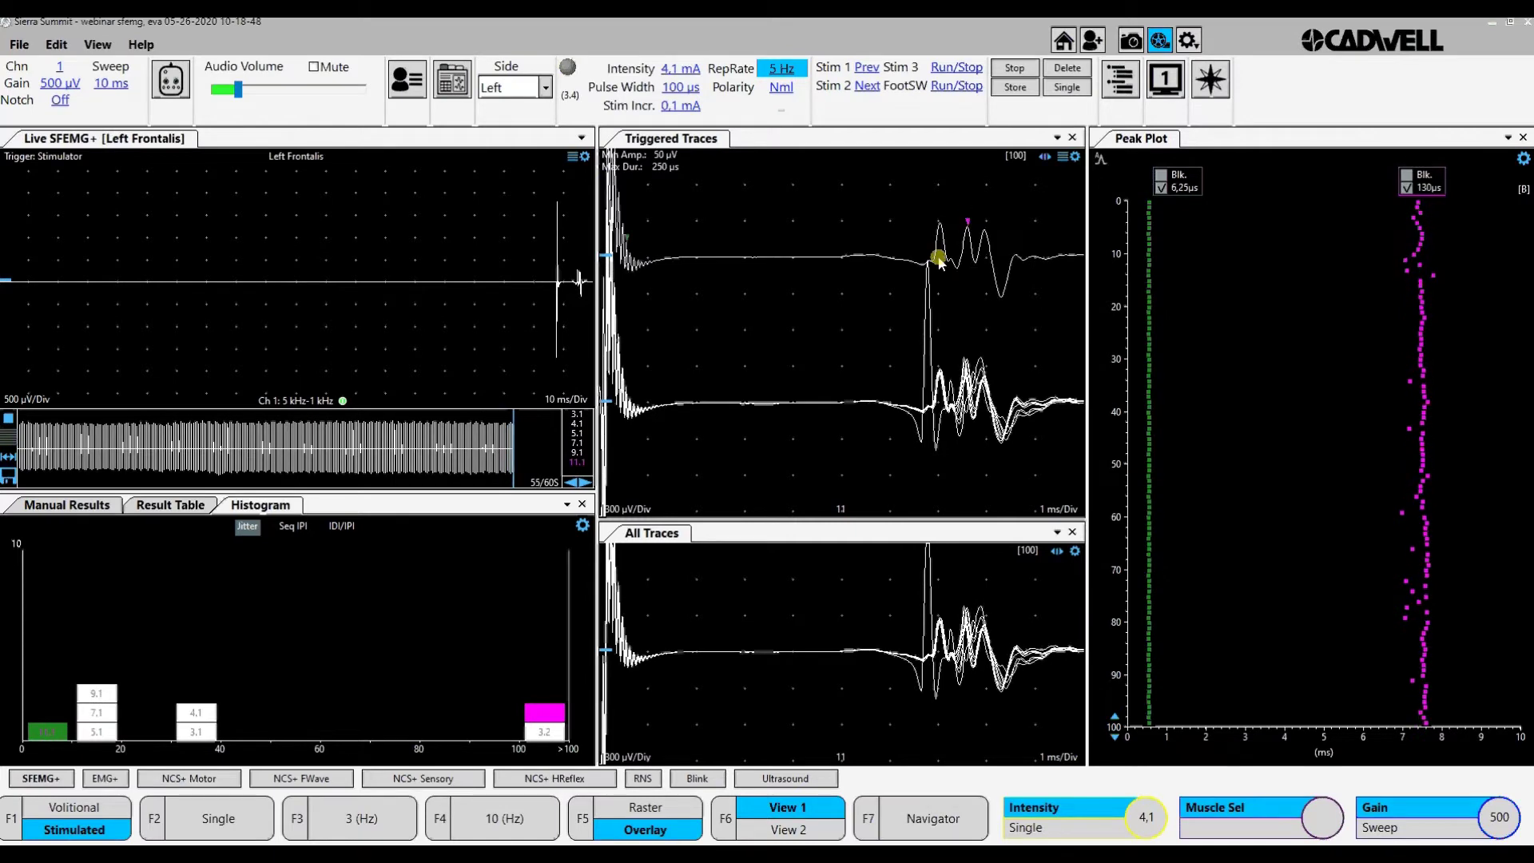
key(Up)
key(Up)
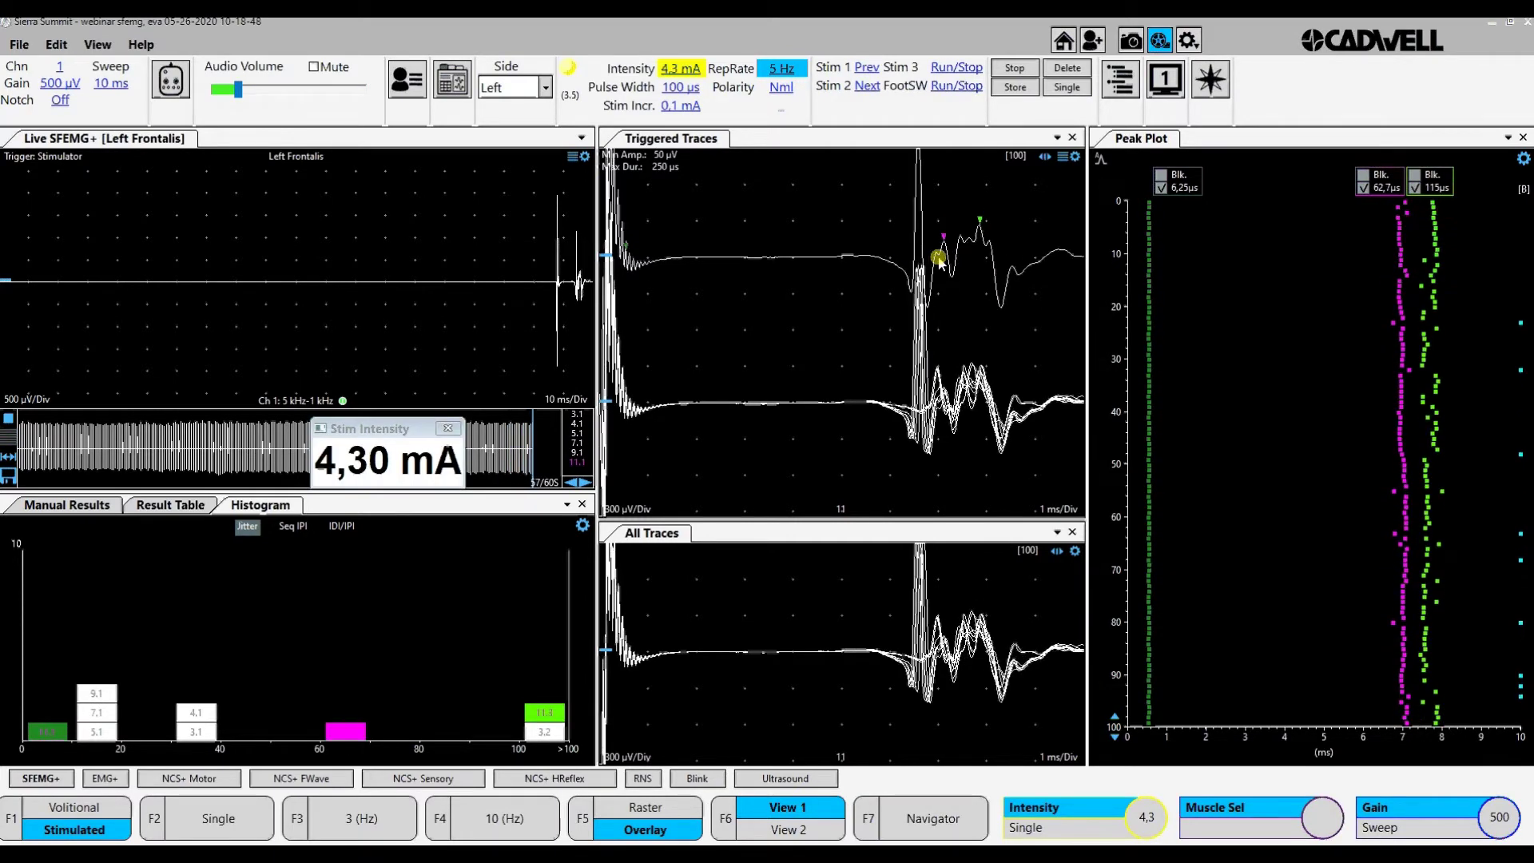
key(Up)
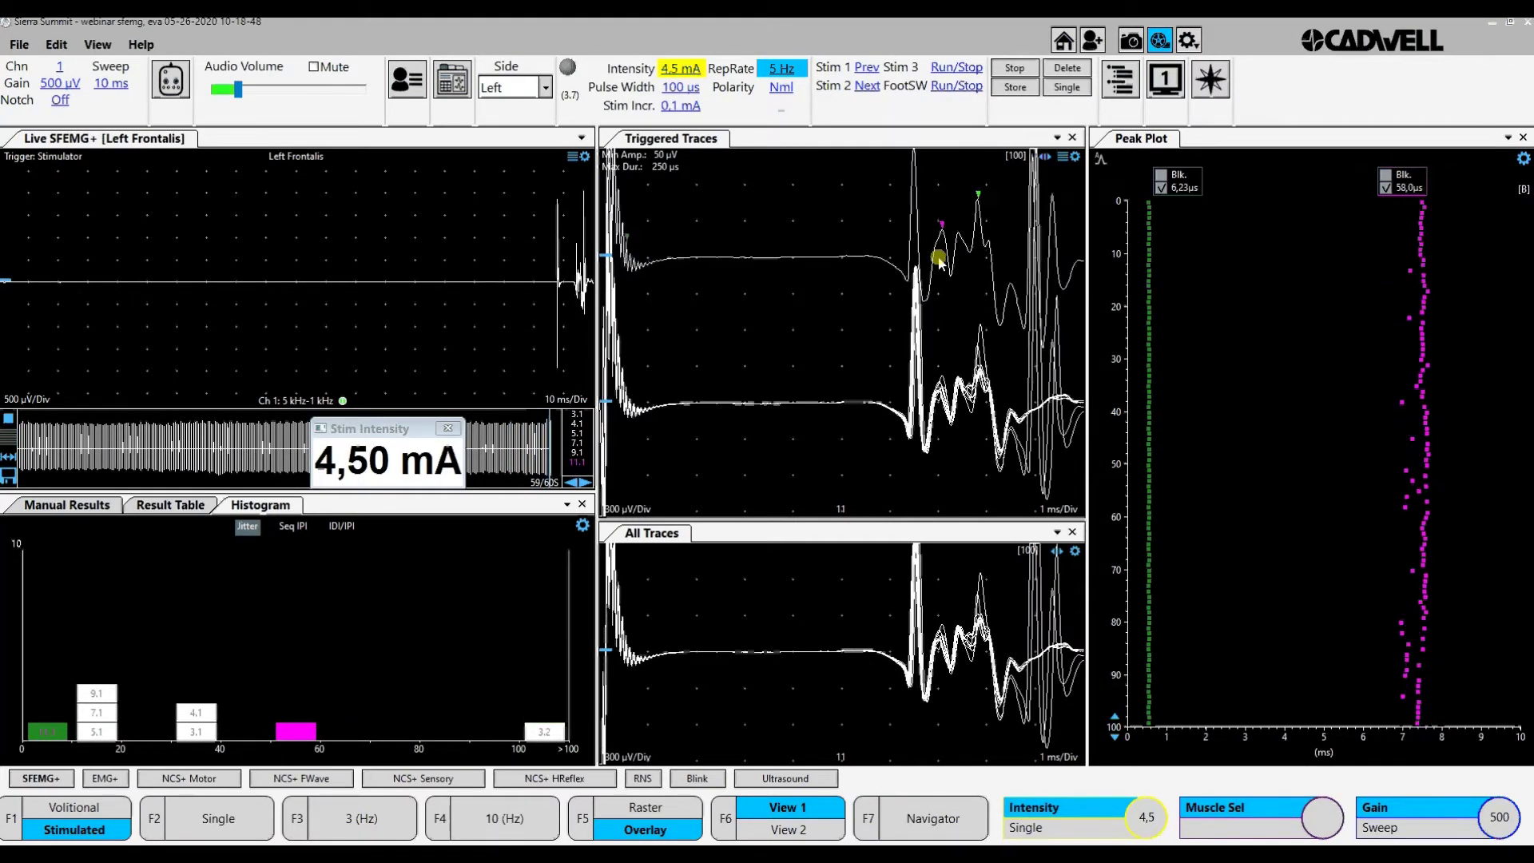
Lower the stimulus intensity to 4.3 mA for comparison and bring it back up to 4.5 mA
key(Down)
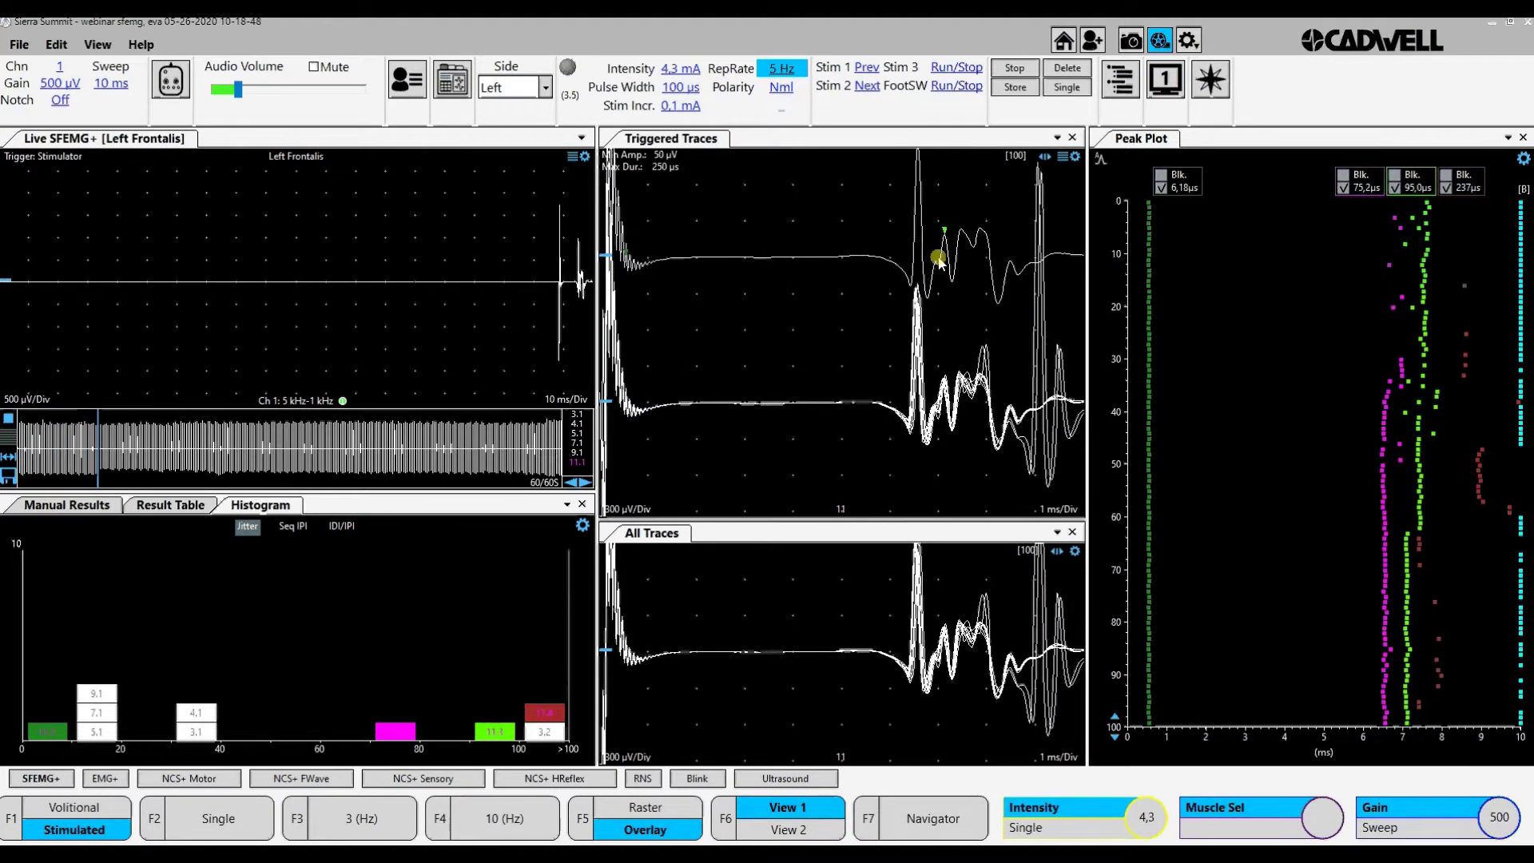
key(Up)
key(Up)
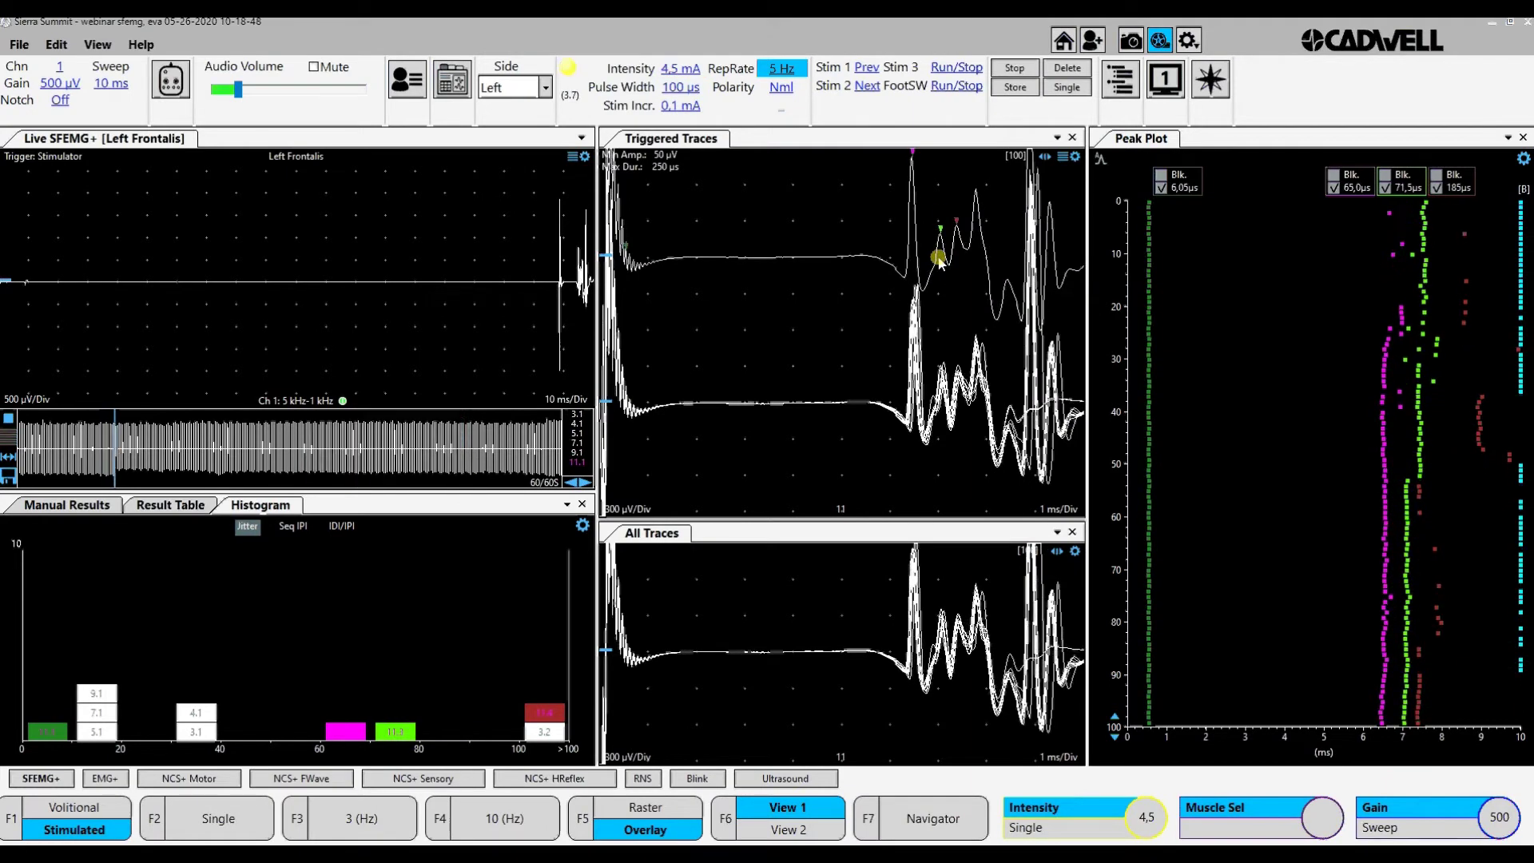
Set the gain to 1 mV and the stimulus intensity to 4.6 mA
key(Up)
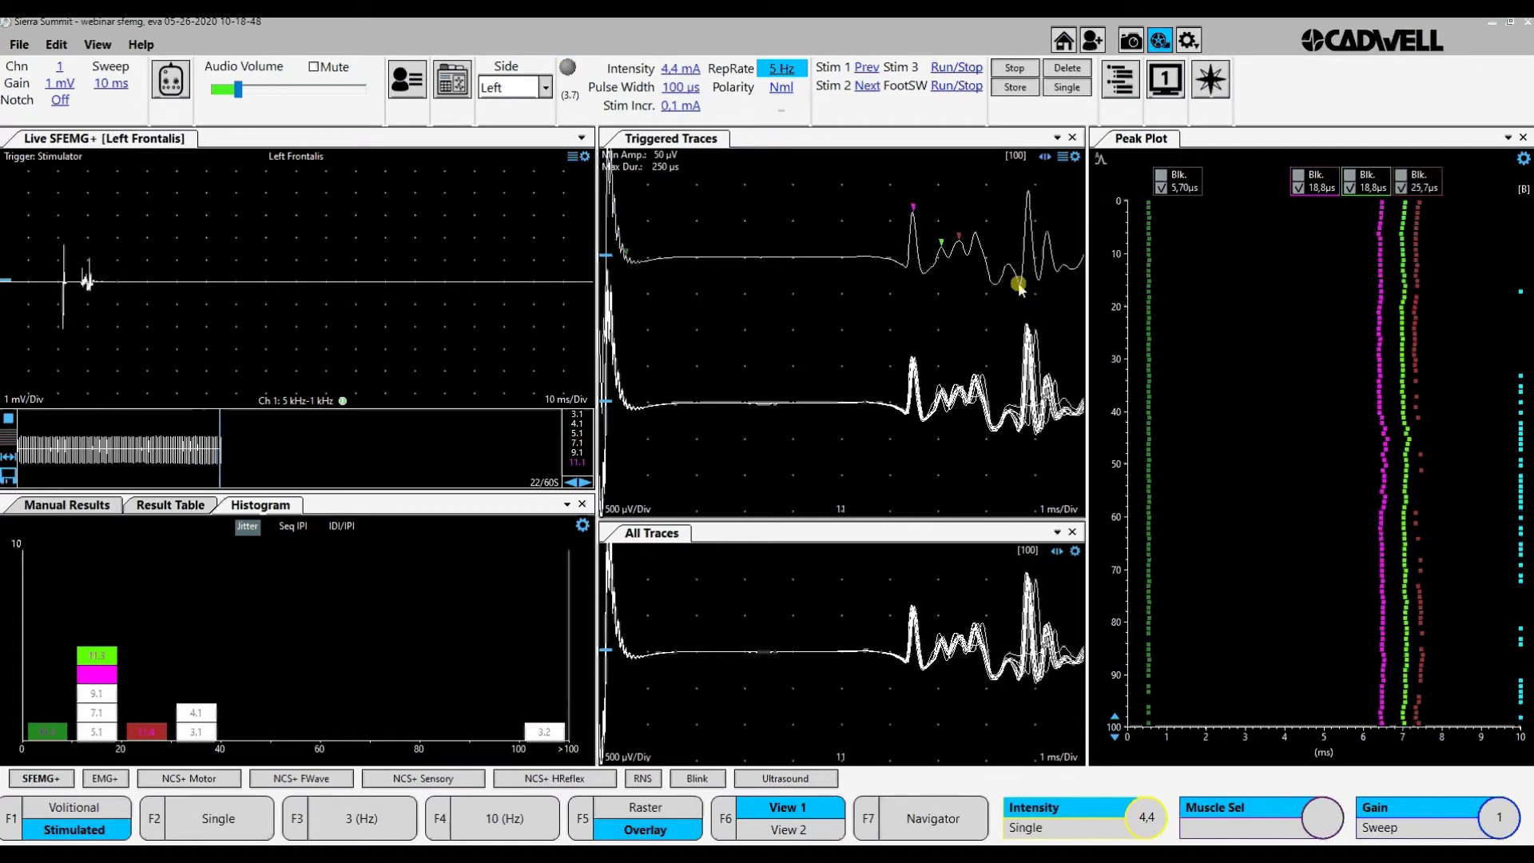
key(Up)
key(Up)
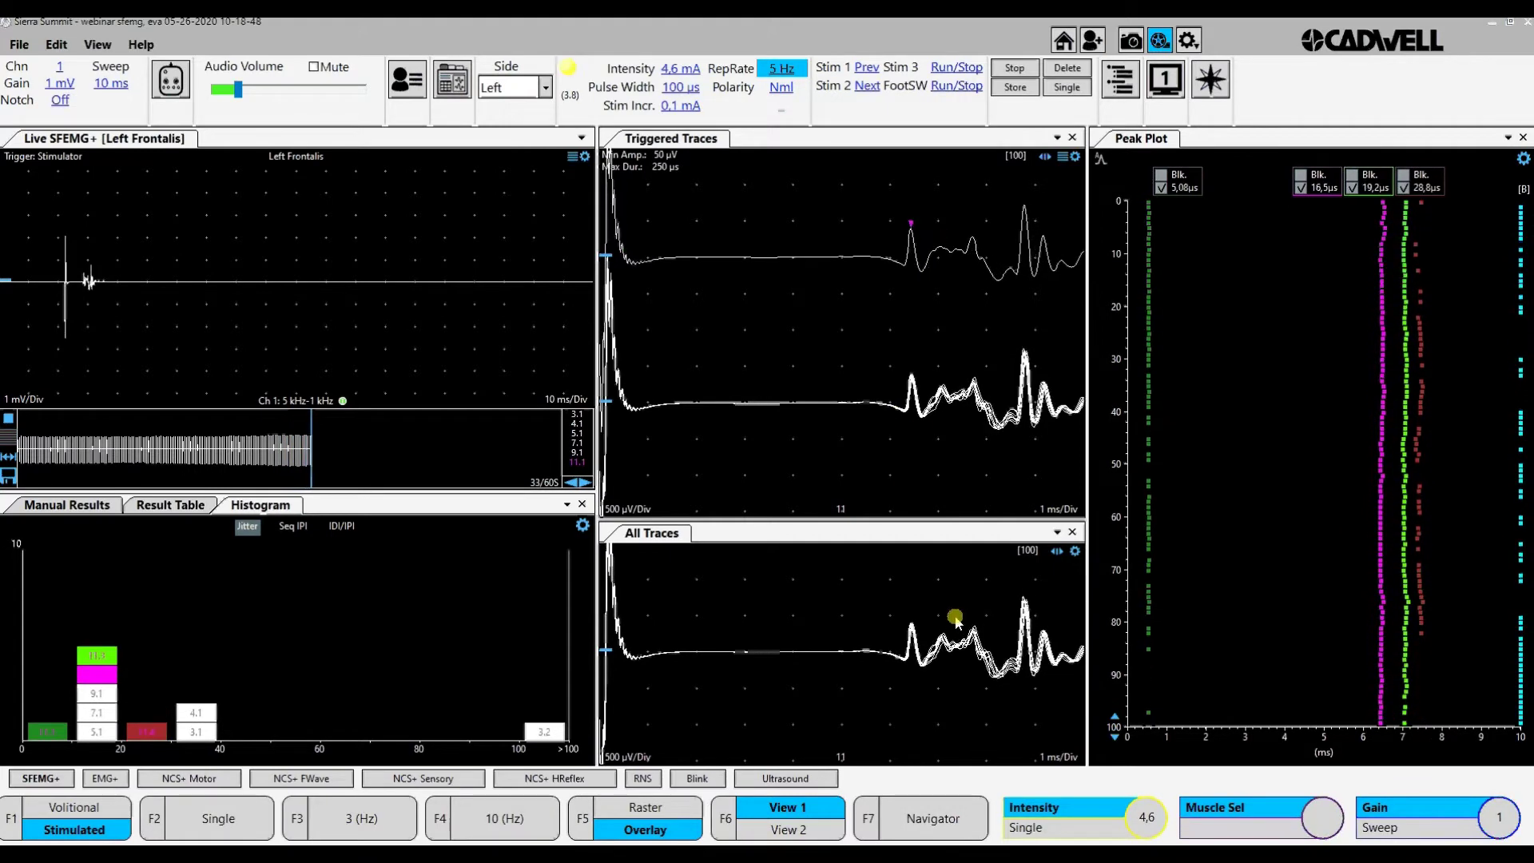
Set the triggered trace sweep to 2 ms per division and raise the stimulus intensity stepwise to 6 mA
key(Right)
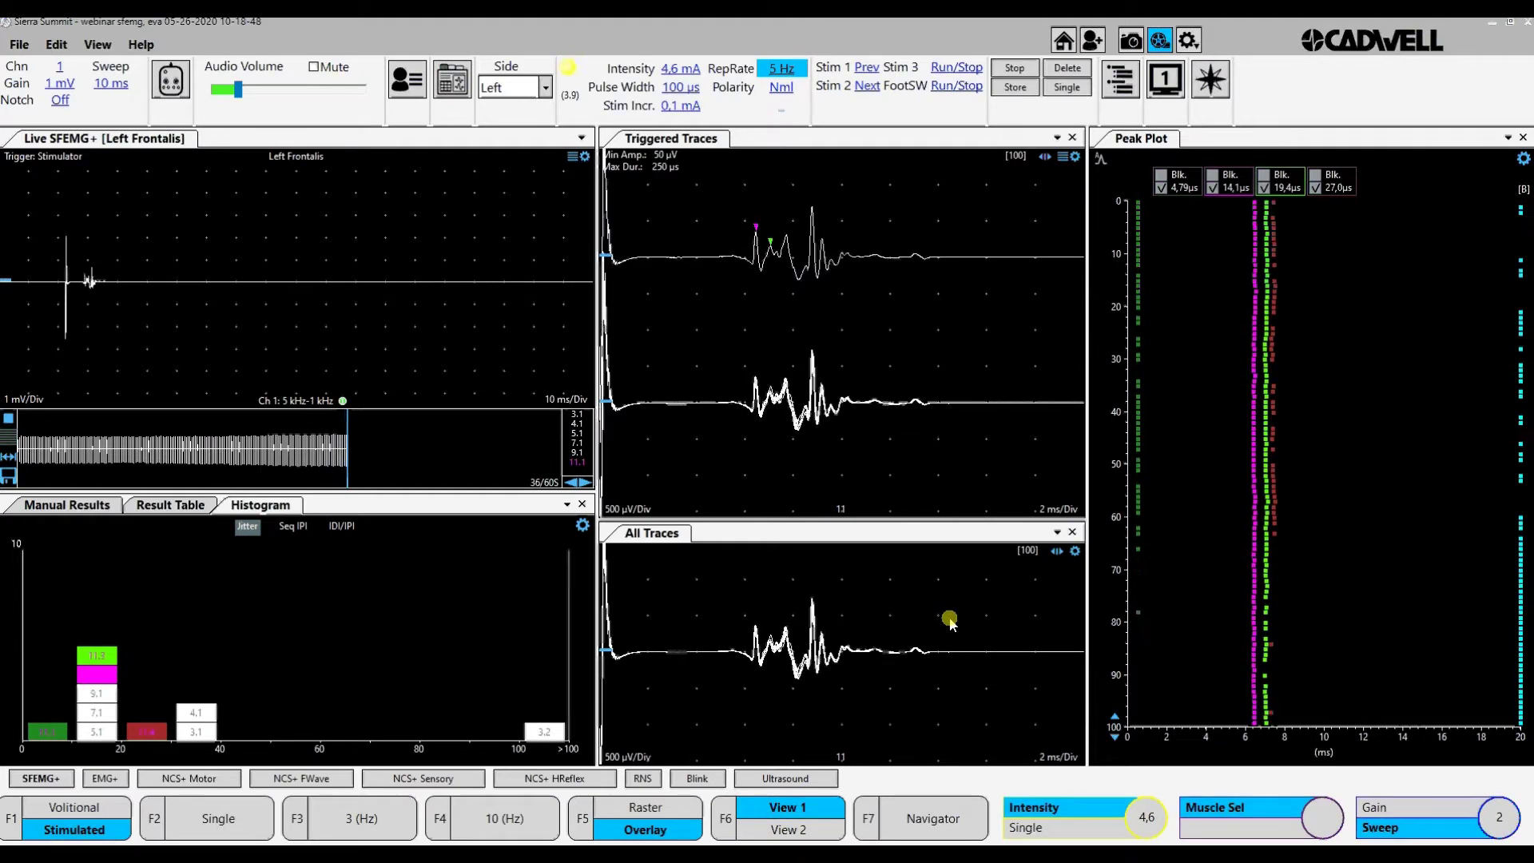
key(Up)
key(Up)
key(Up)
key(Up)
key(Up)
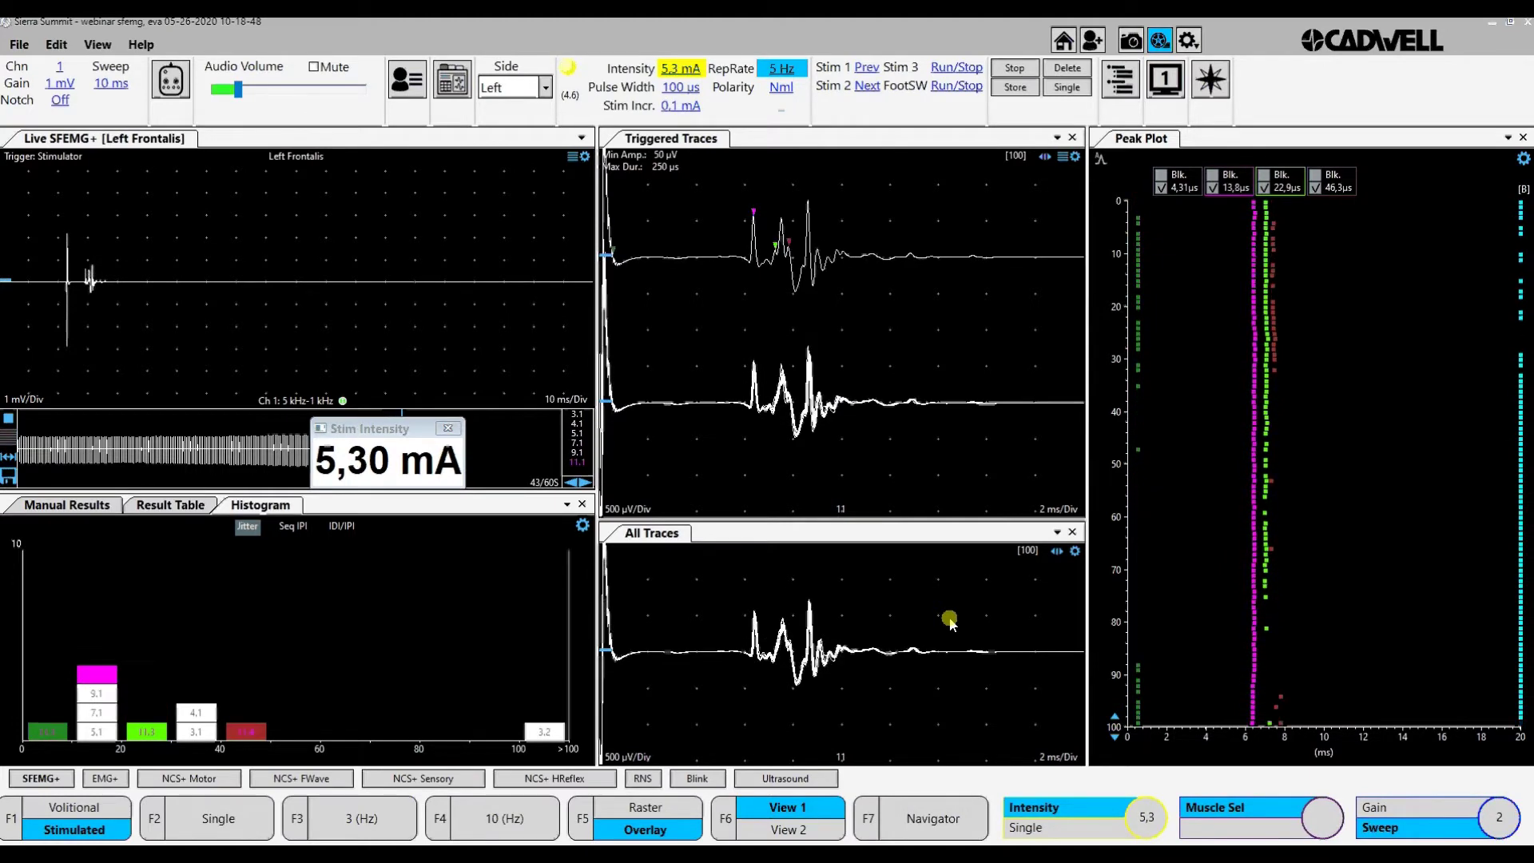
key(Up)
key(Up)
key(Up)
key(Up)
key(Up)
key(Up)
key(Up)
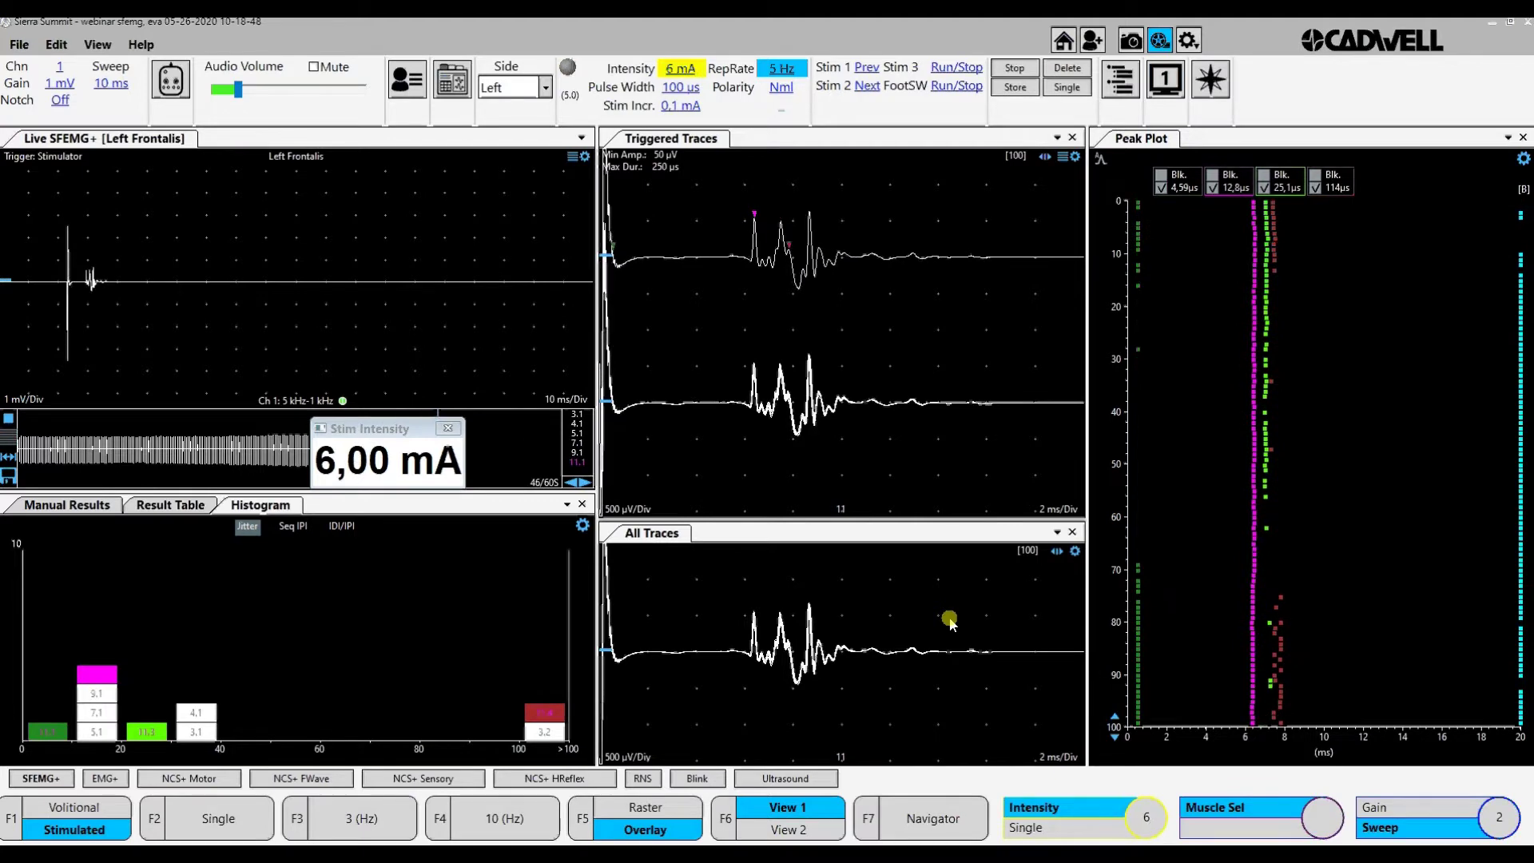
Lower the stimulus intensity in 0.1 mA steps to 4.6 mA and make small adjustments around that level
key(Up)
key(Down)
key(Down)
key(Down)
key(Down)
key(Down)
key(Down)
key(Down)
key(Down)
key(Down)
key(Down)
key(Down)
key(Down)
key(Down)
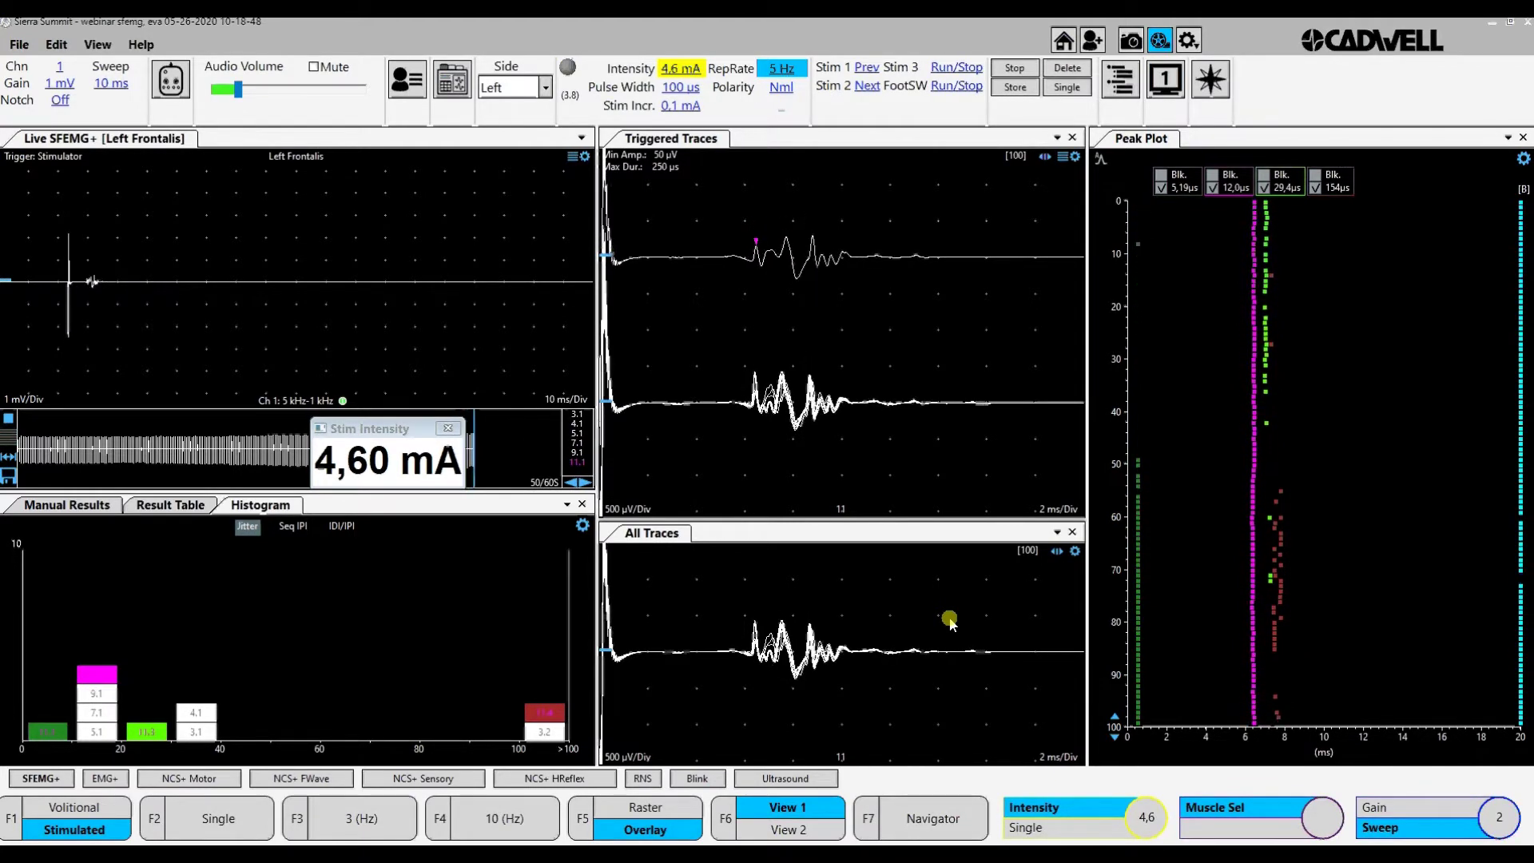
key(Down)
key(Down)
key(Up)
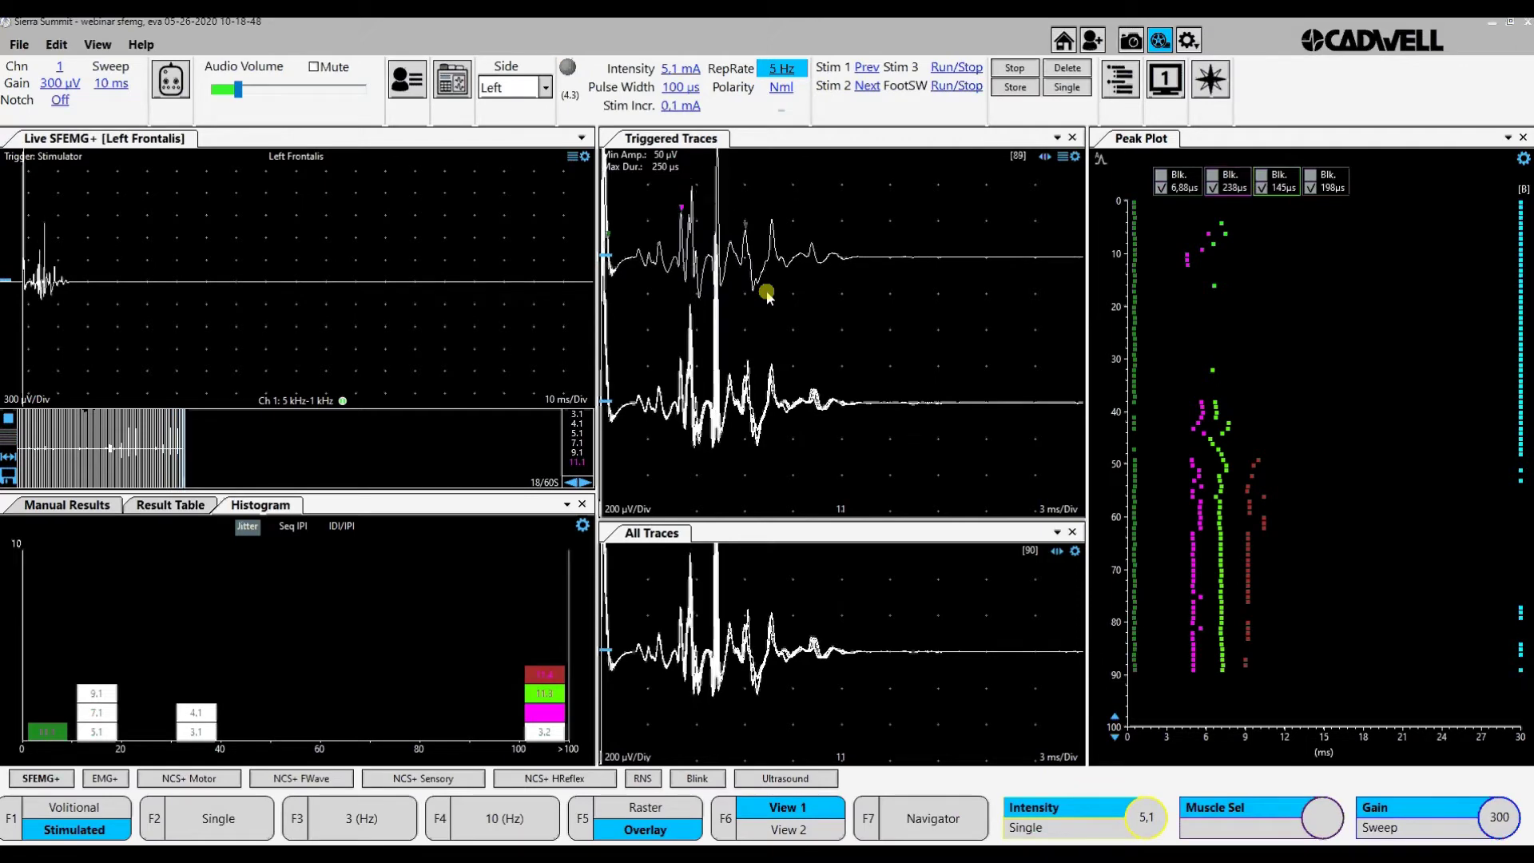
Set the triggered trace sweep to 2 ms per division with the stimulus intensity at 5.1 mA
key(Down)
key(Up)
key(Tab)
key(Down)
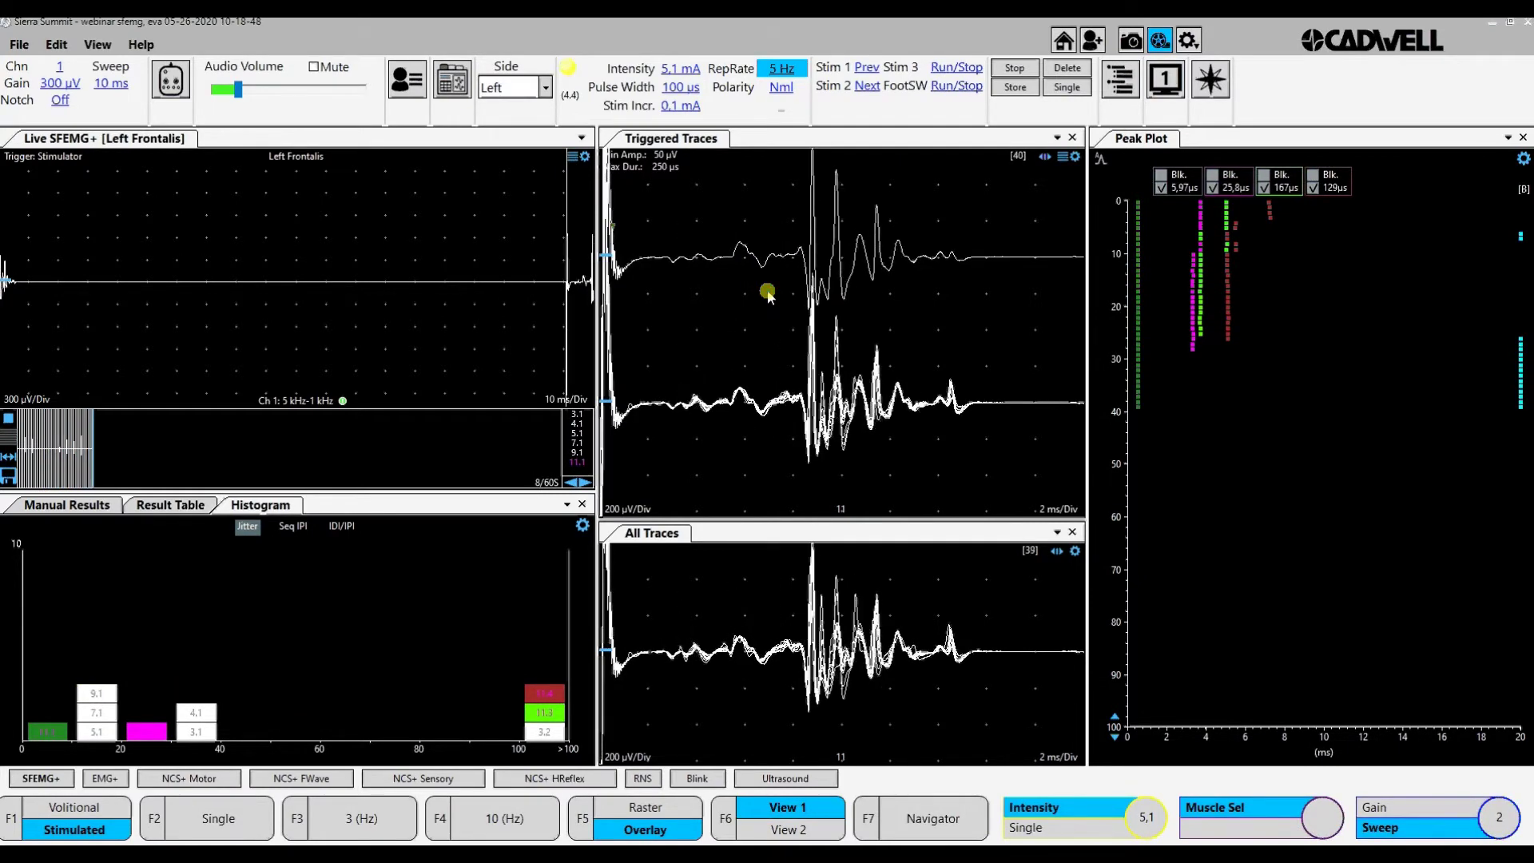
Alternate the stimulus intensity between 5 mA and 5.1 mA, and lower it stepwise through 4.9 mA
key(Down)
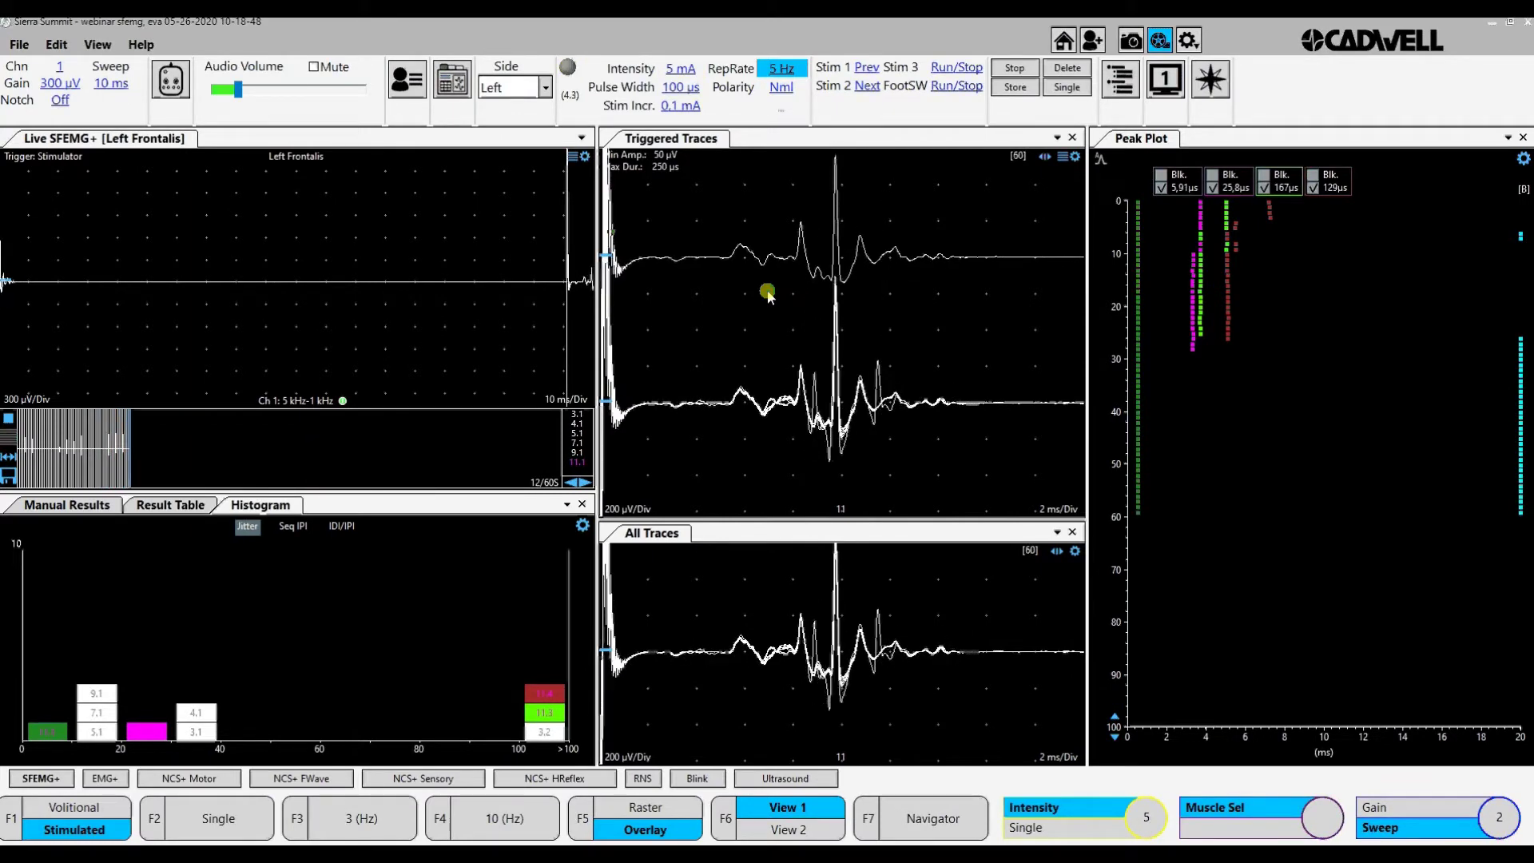
key(Up)
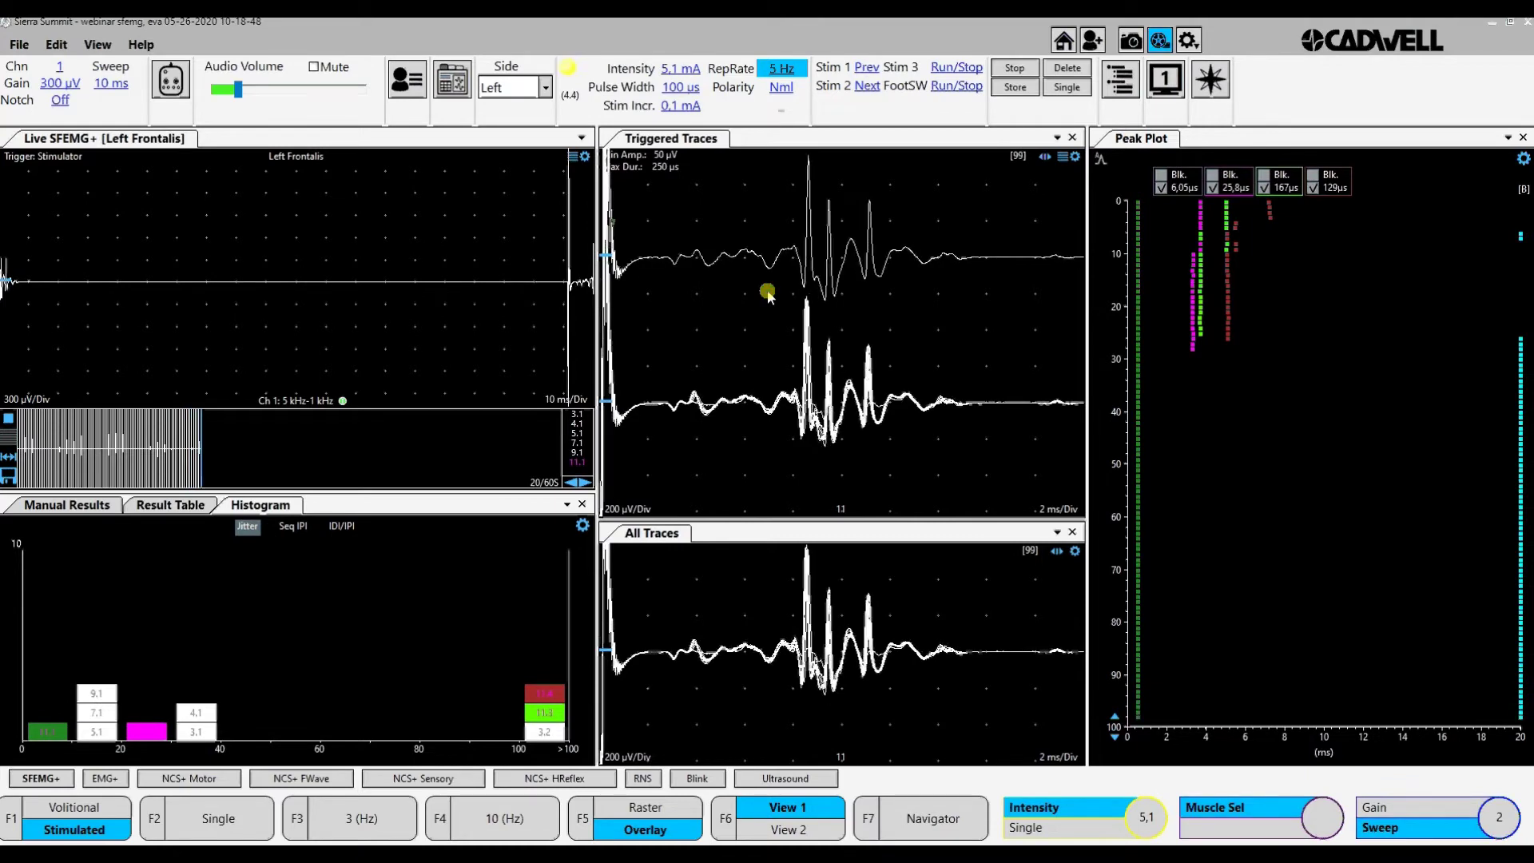
key(Down)
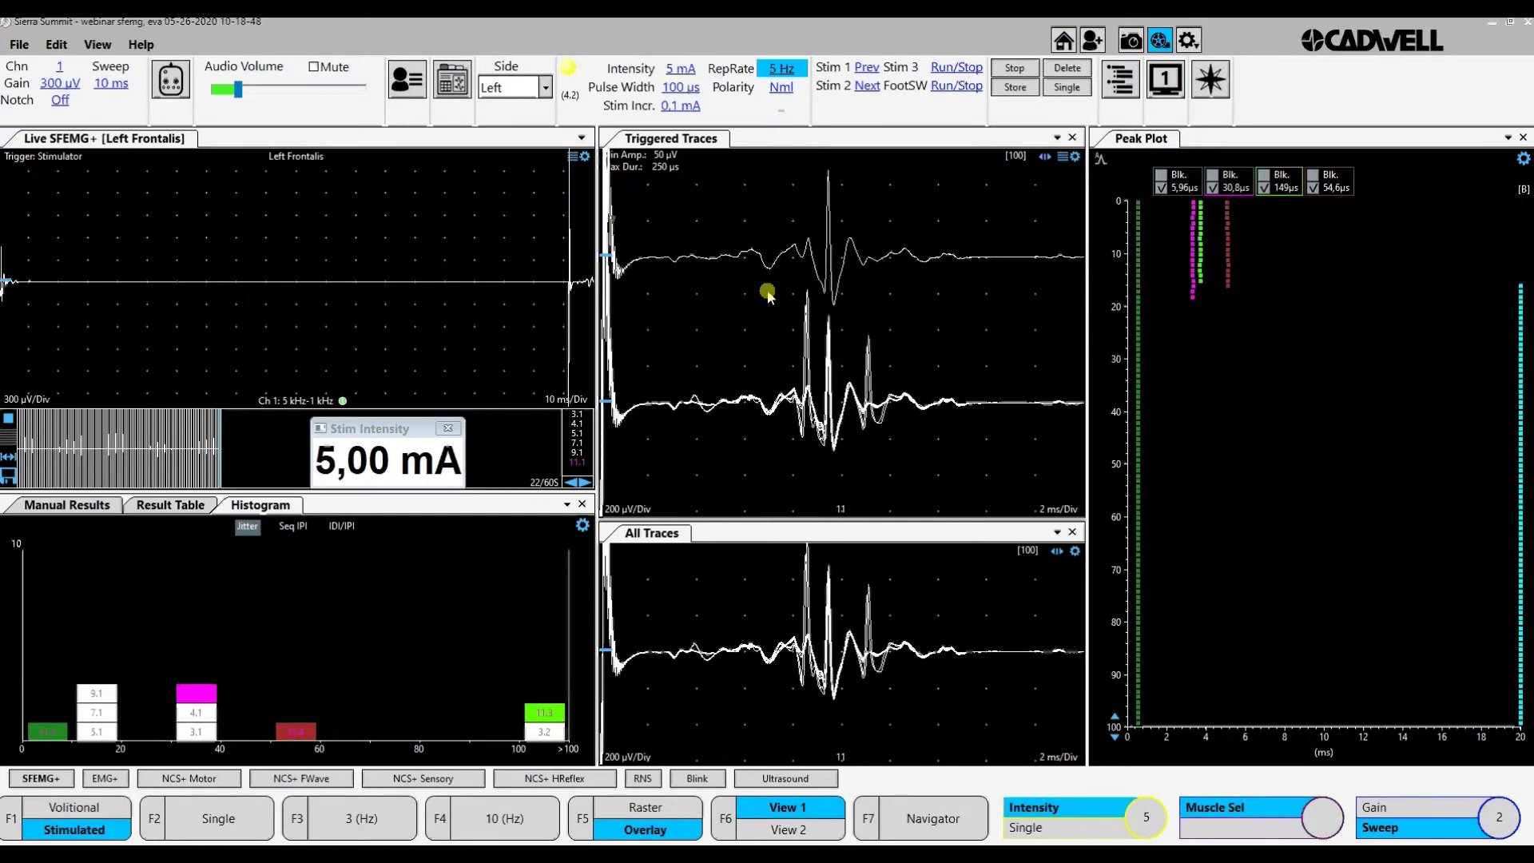
key(Down)
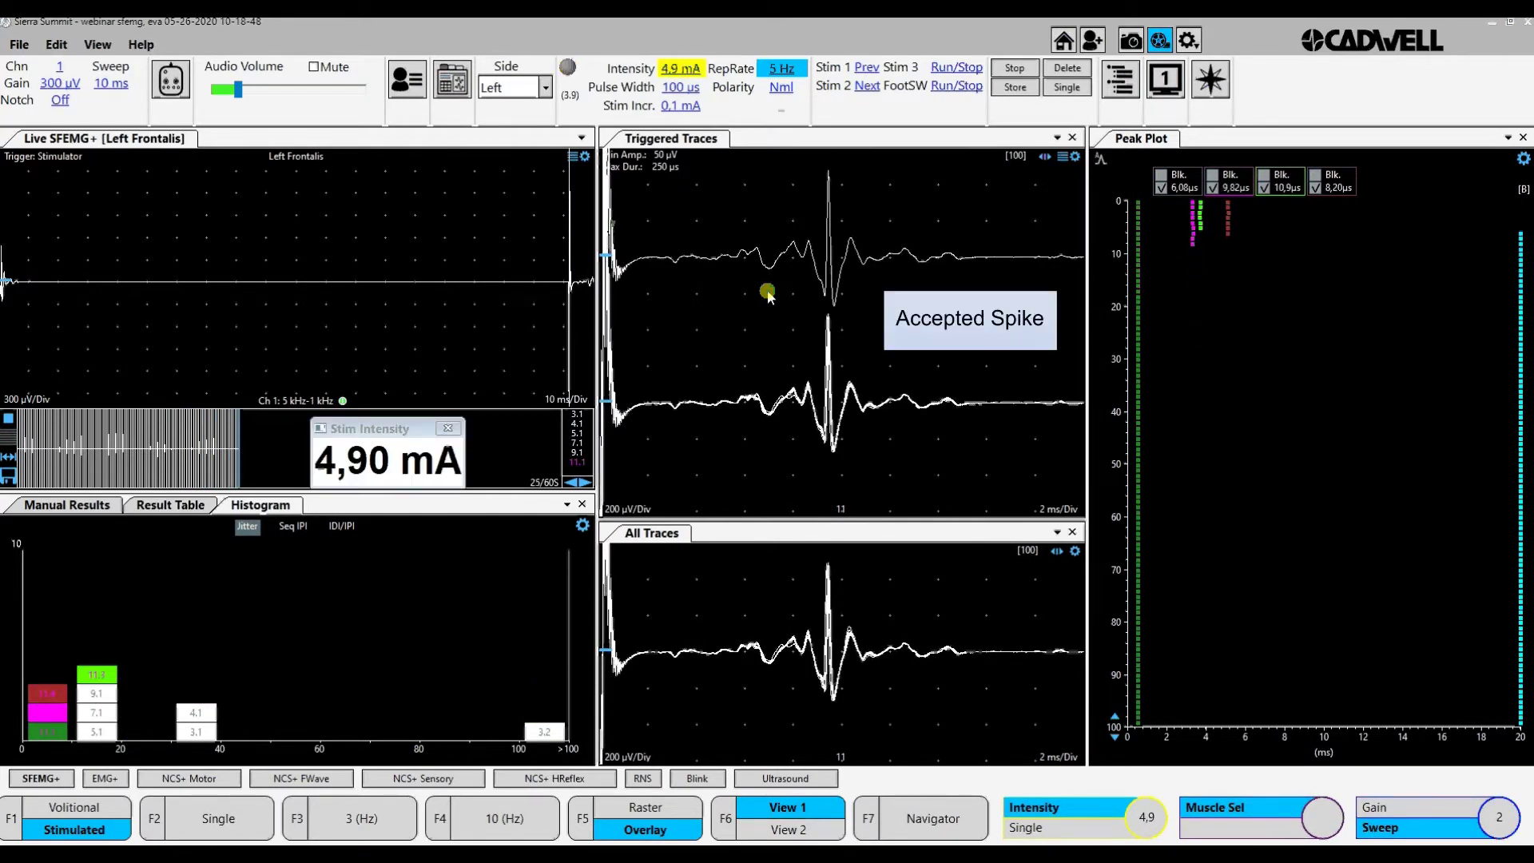
key(Down)
key(Down)
key(Down)
key(Down)
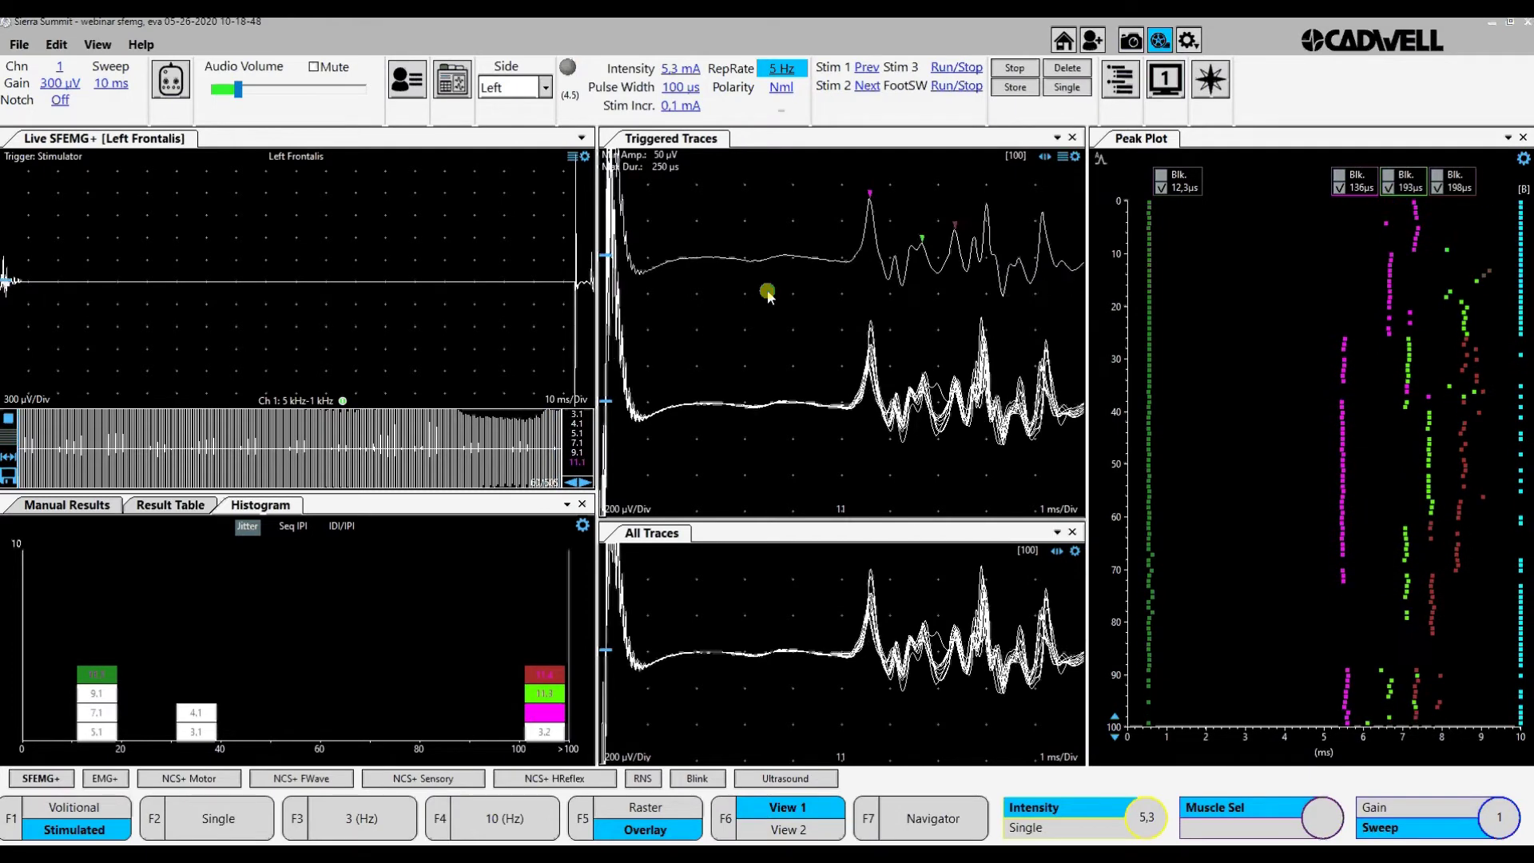
Reduce the stimulus intensity in 0.1 mA steps to 4.8 mA
key(Down)
key(Down)
key(Down)
key(Down)
key(Down)
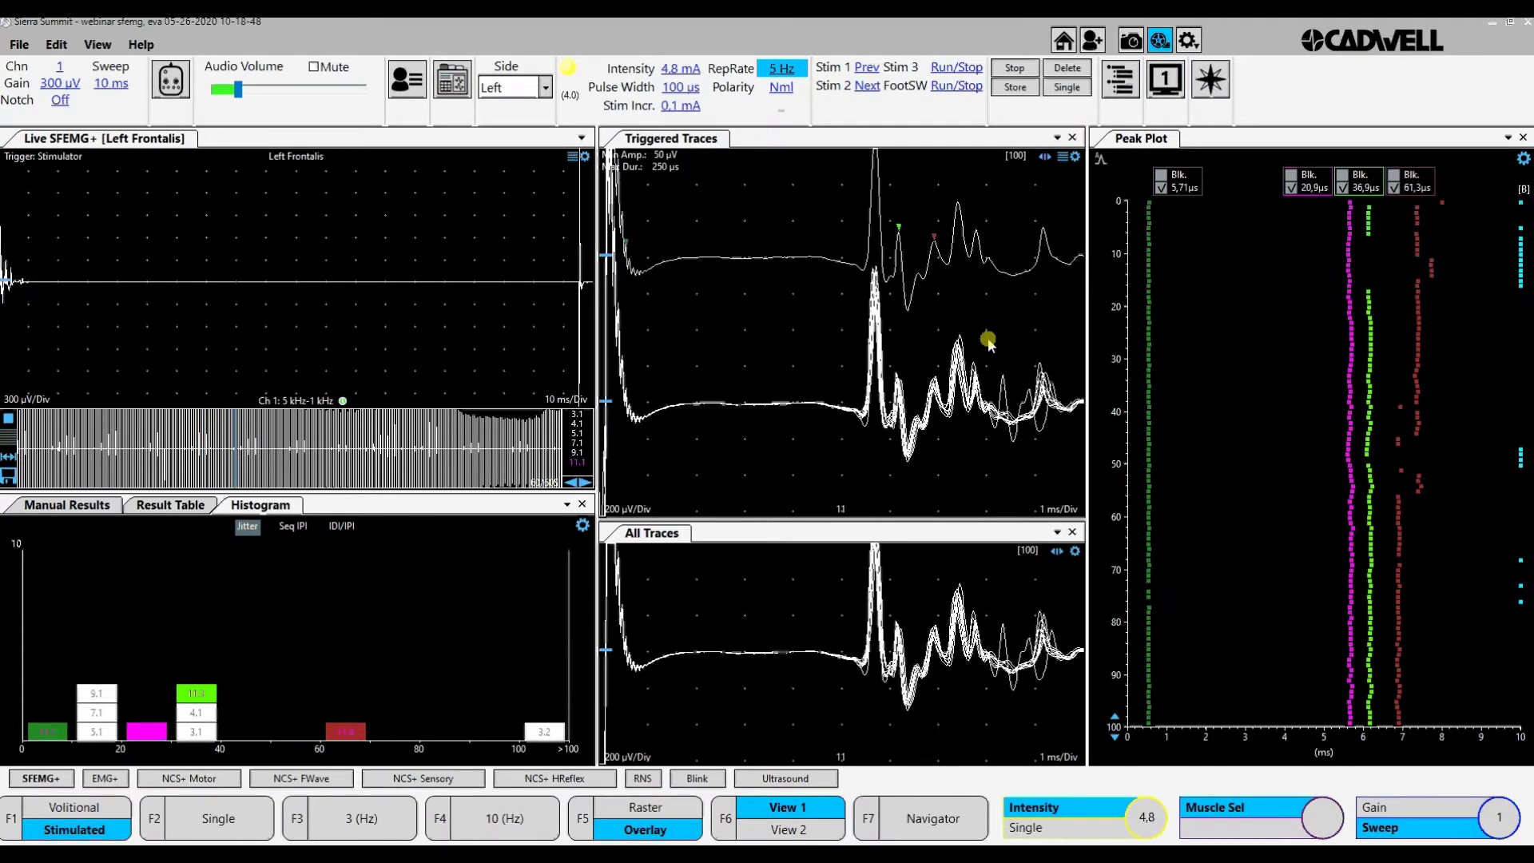
Raise the stimulus intensity stepwise through 4.9 mA to 5.1 mA, and step it back down
key(Up)
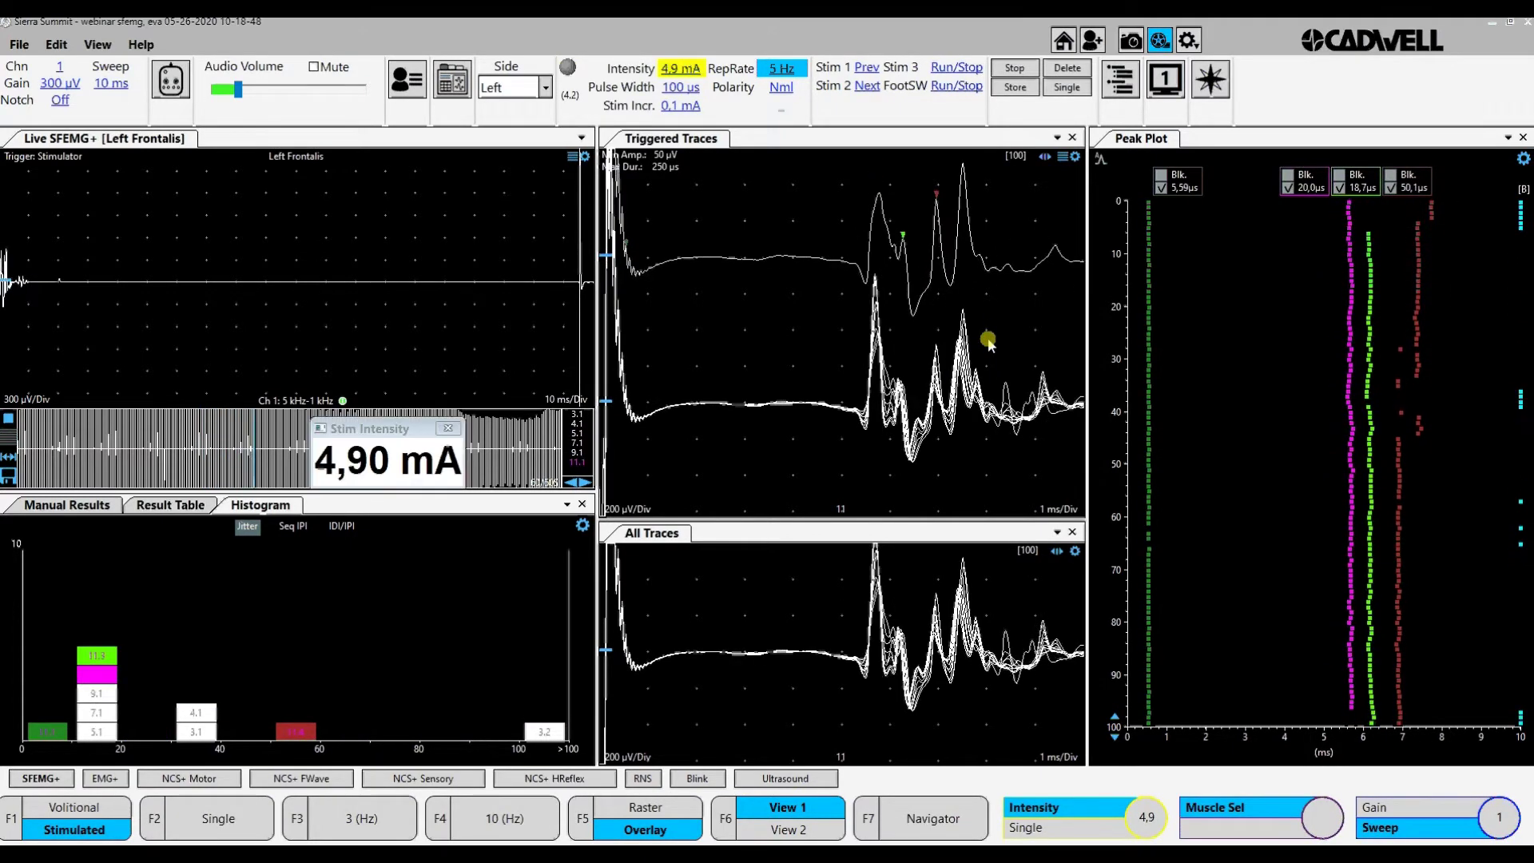
key(Up)
key(Up)
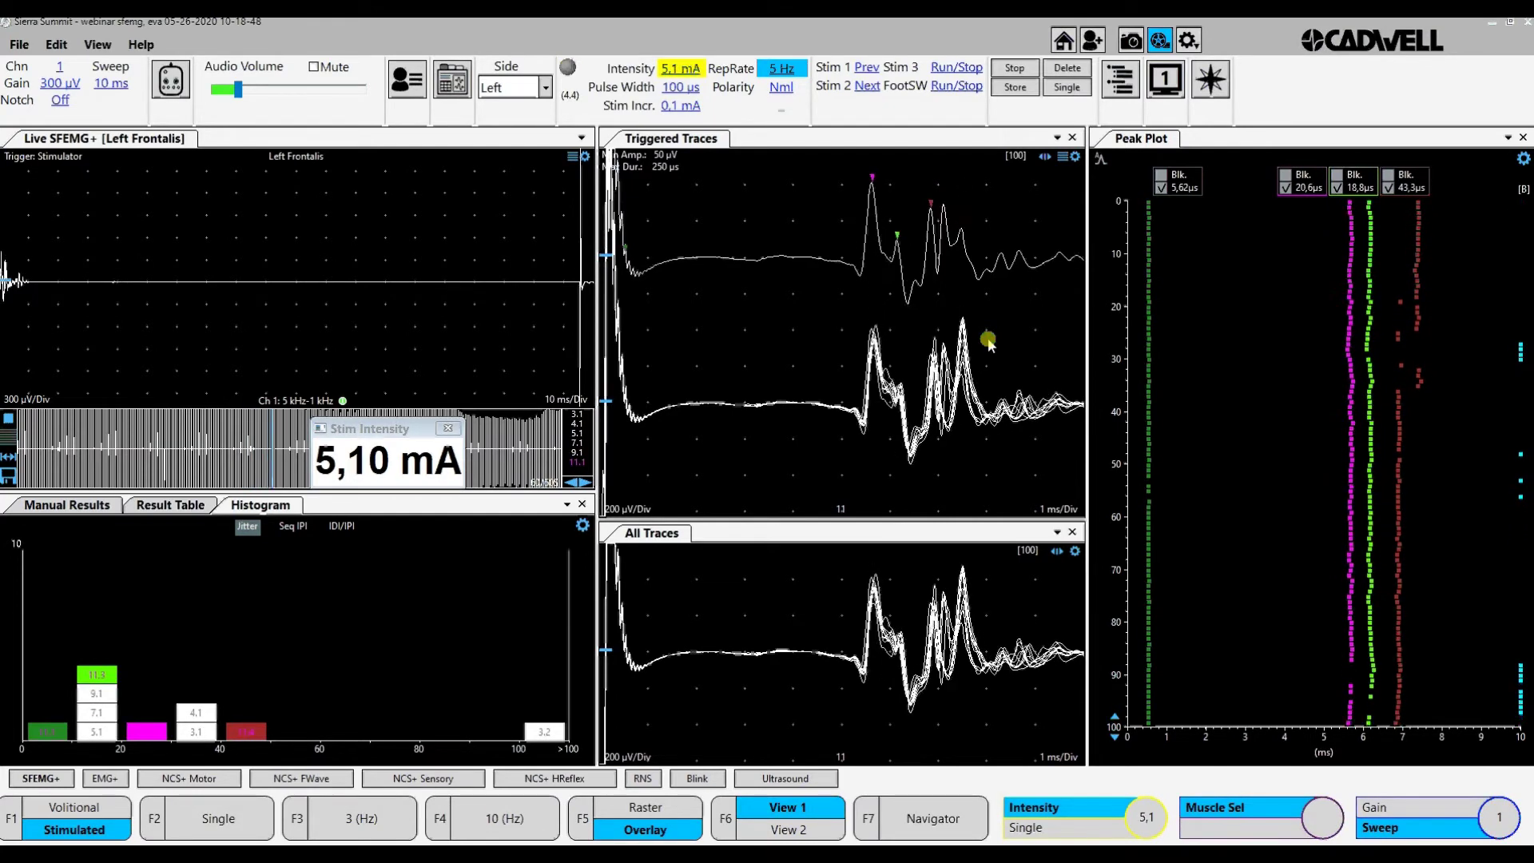
key(Up)
key(Down)
key(Down)
key(Down)
key(Down)
key(Down)
key(Down)
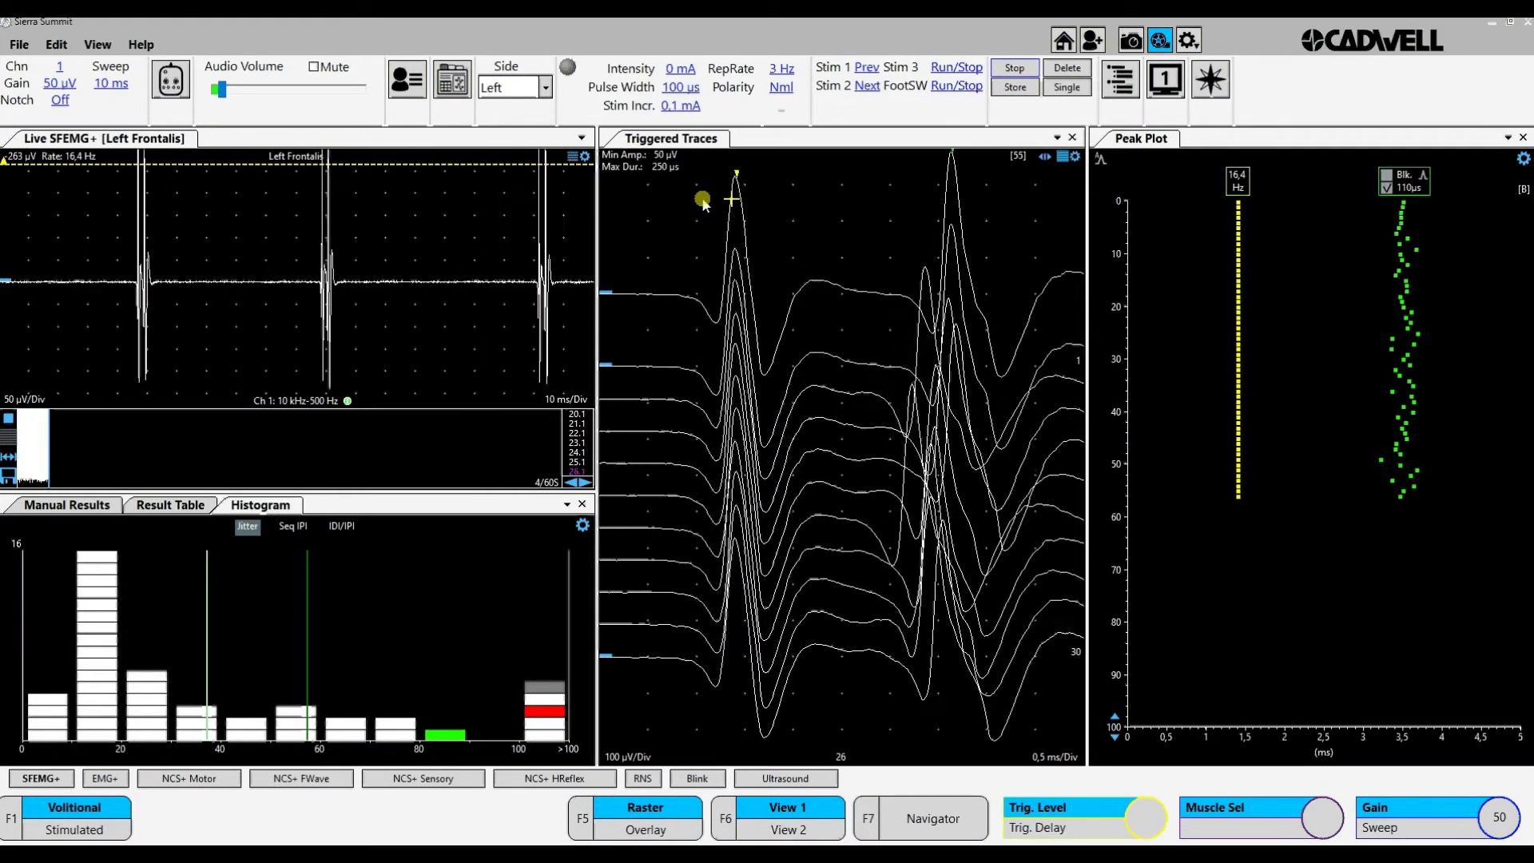
Show the voluntary triggered traces as overlay, return them to raster, and stop the recording
click(1060, 159)
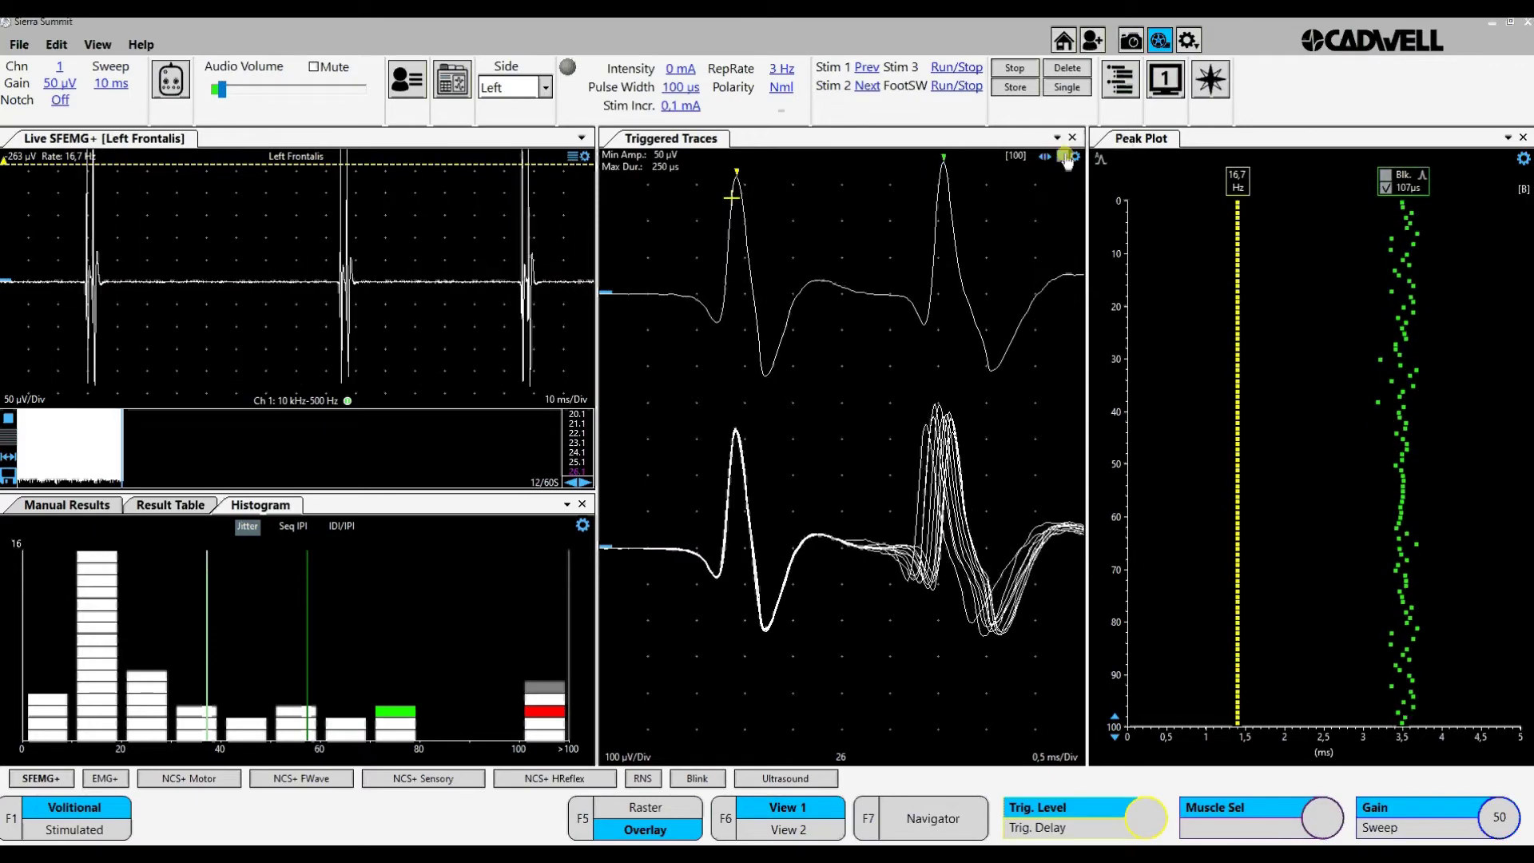
click(1067, 158)
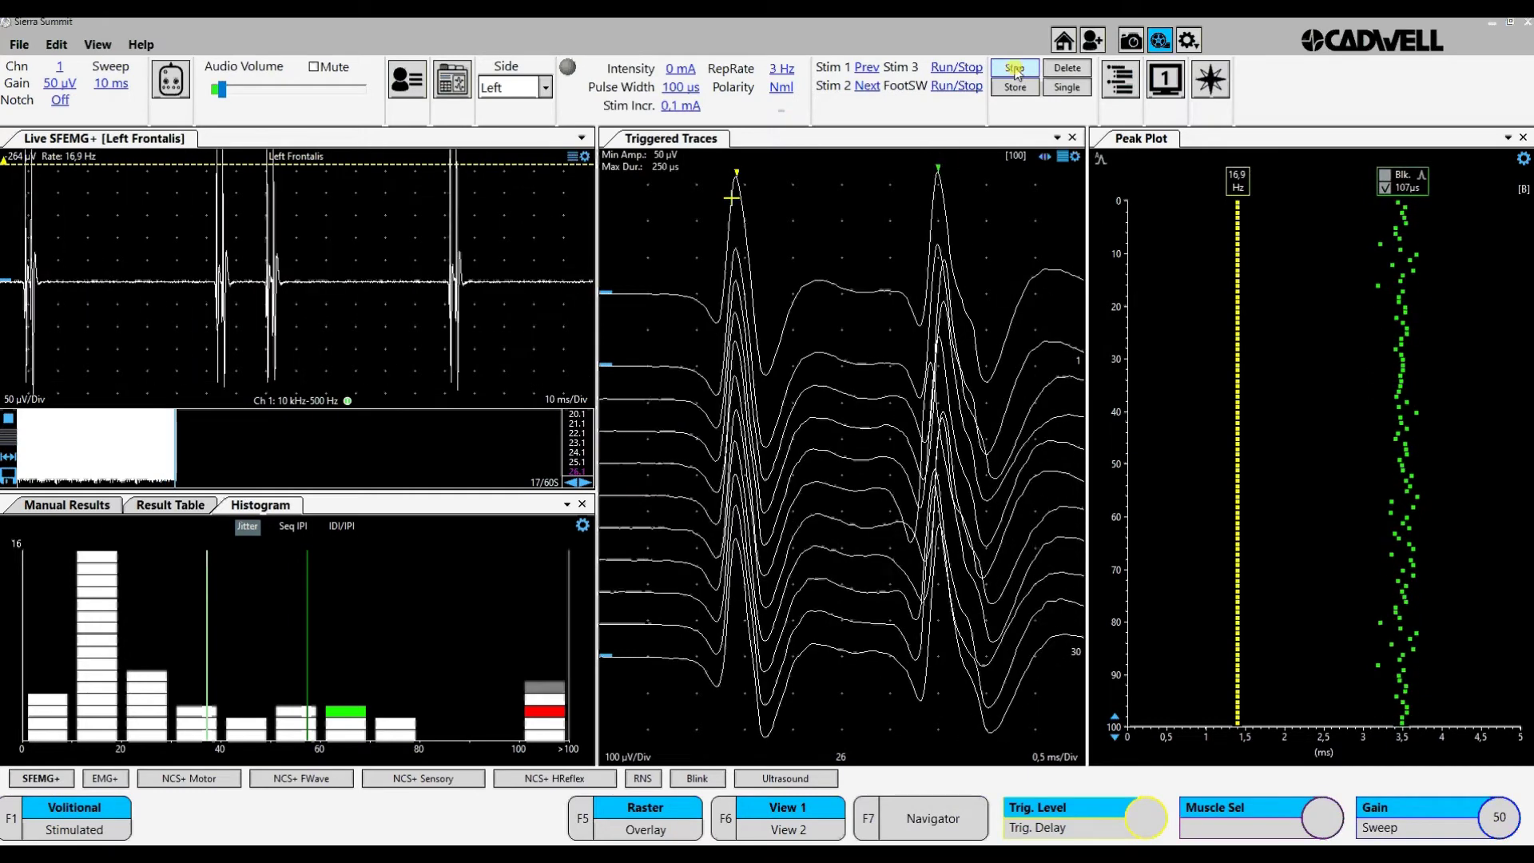
click(1016, 70)
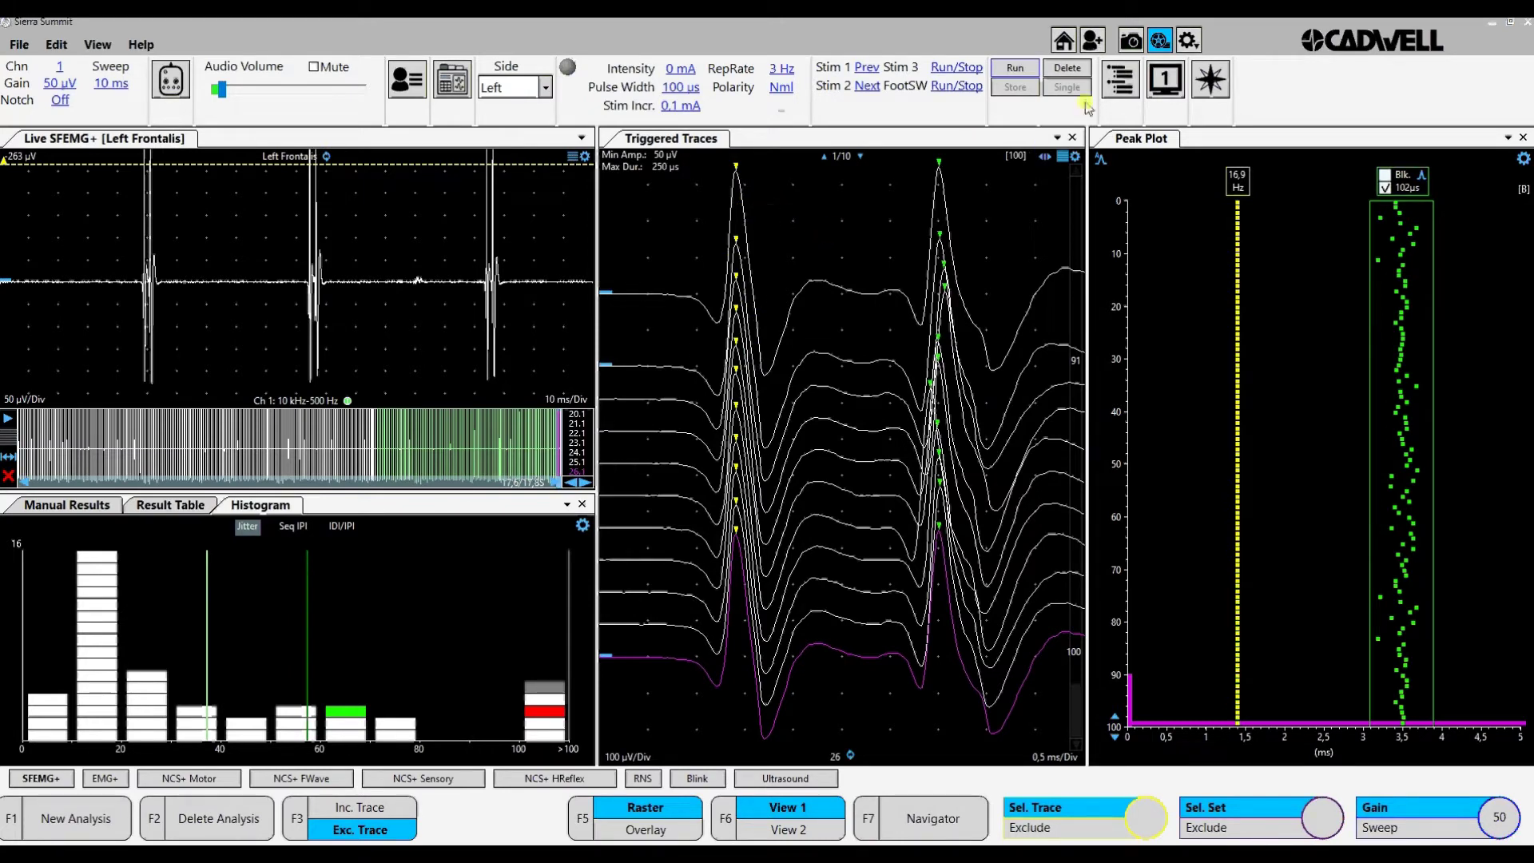
click(1138, 82)
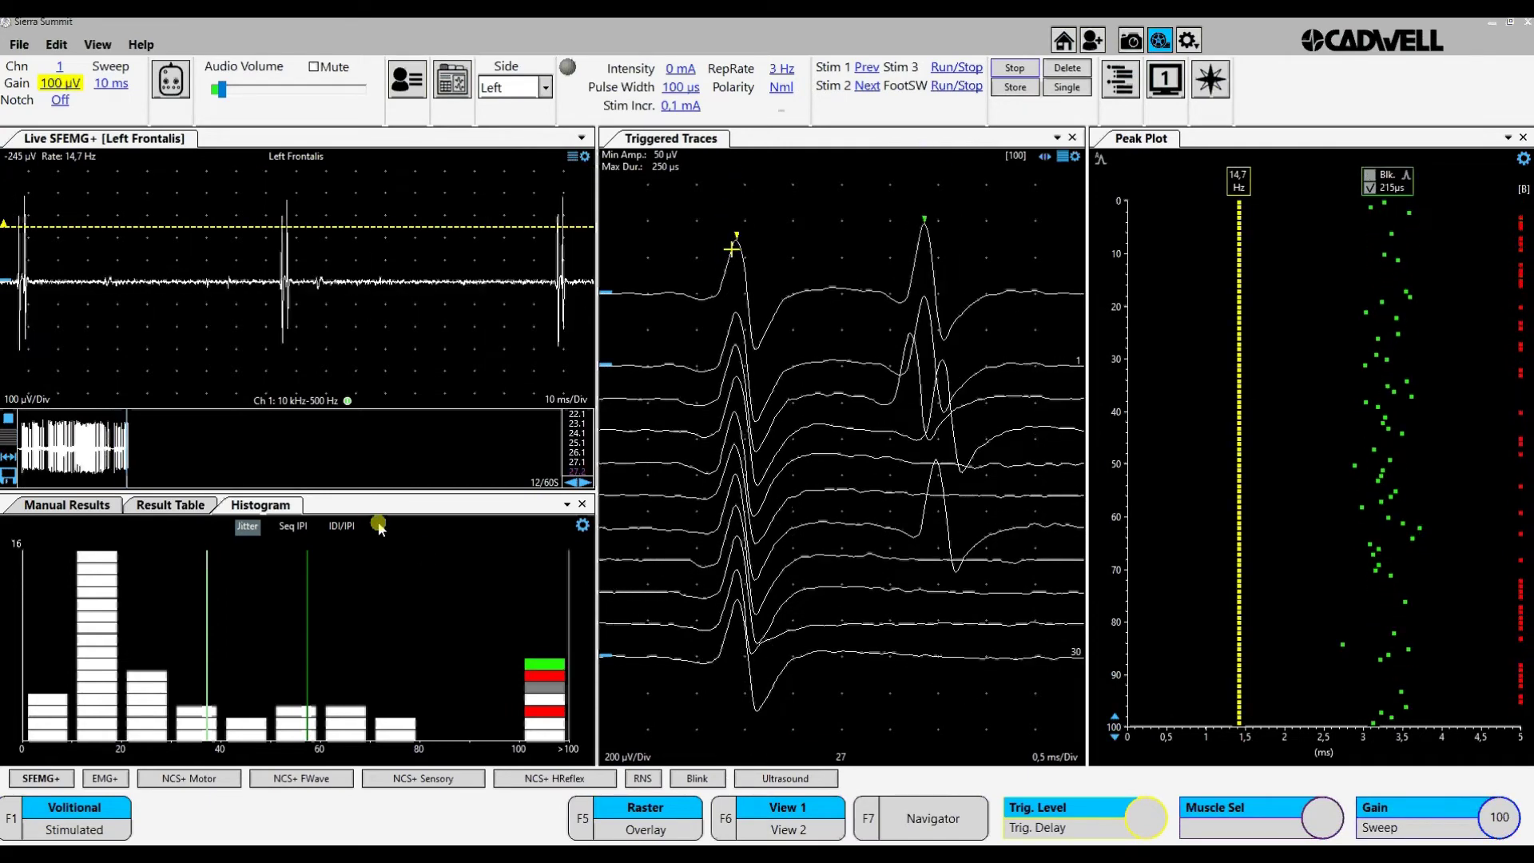
Switch the triggered traces at 100 µV gain to overlay and stop the recording
key(Up)
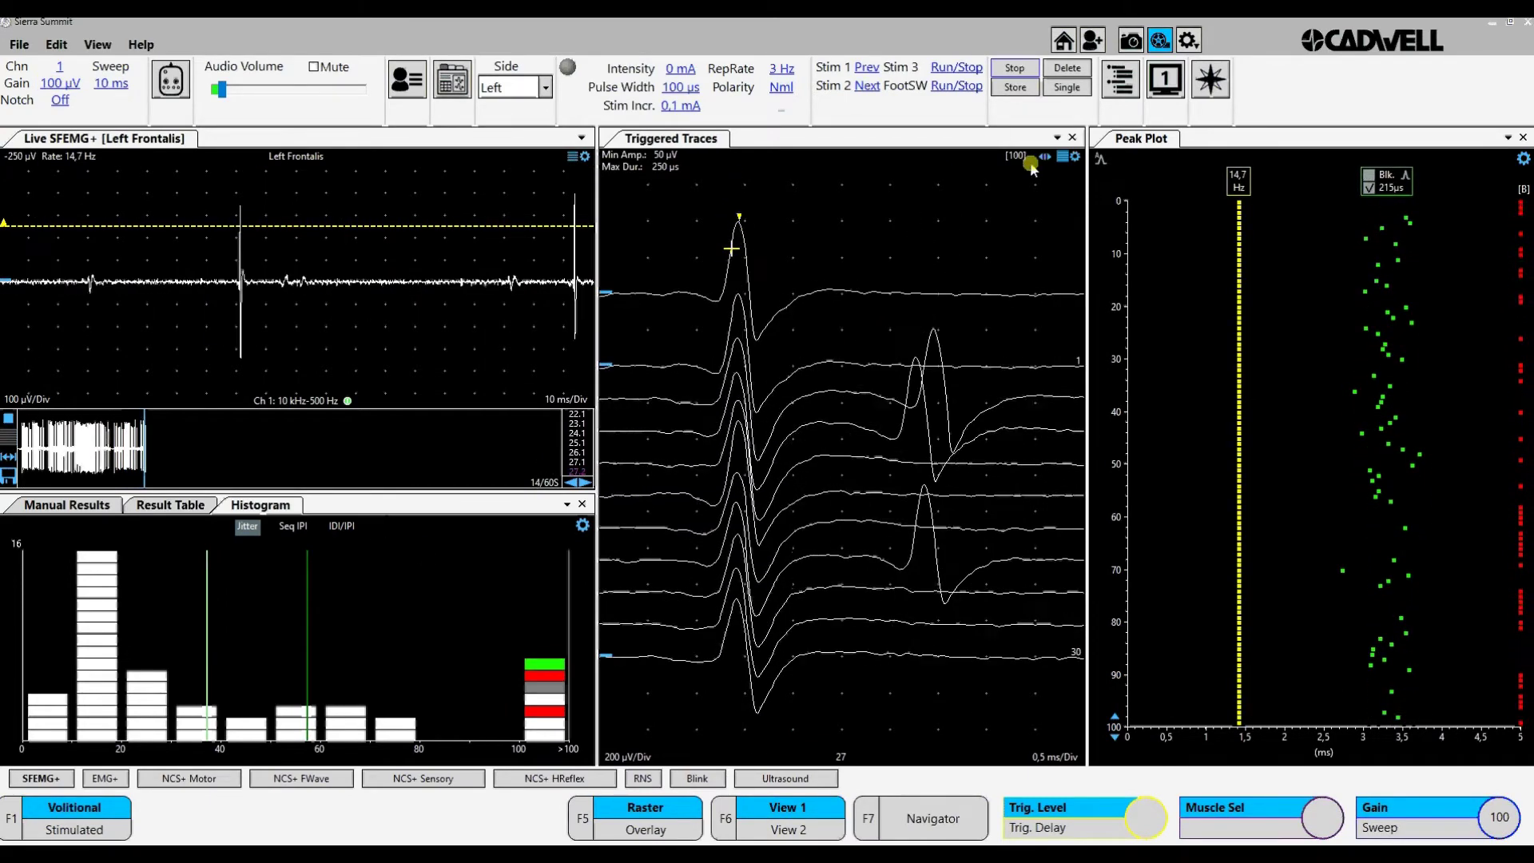
key(F5)
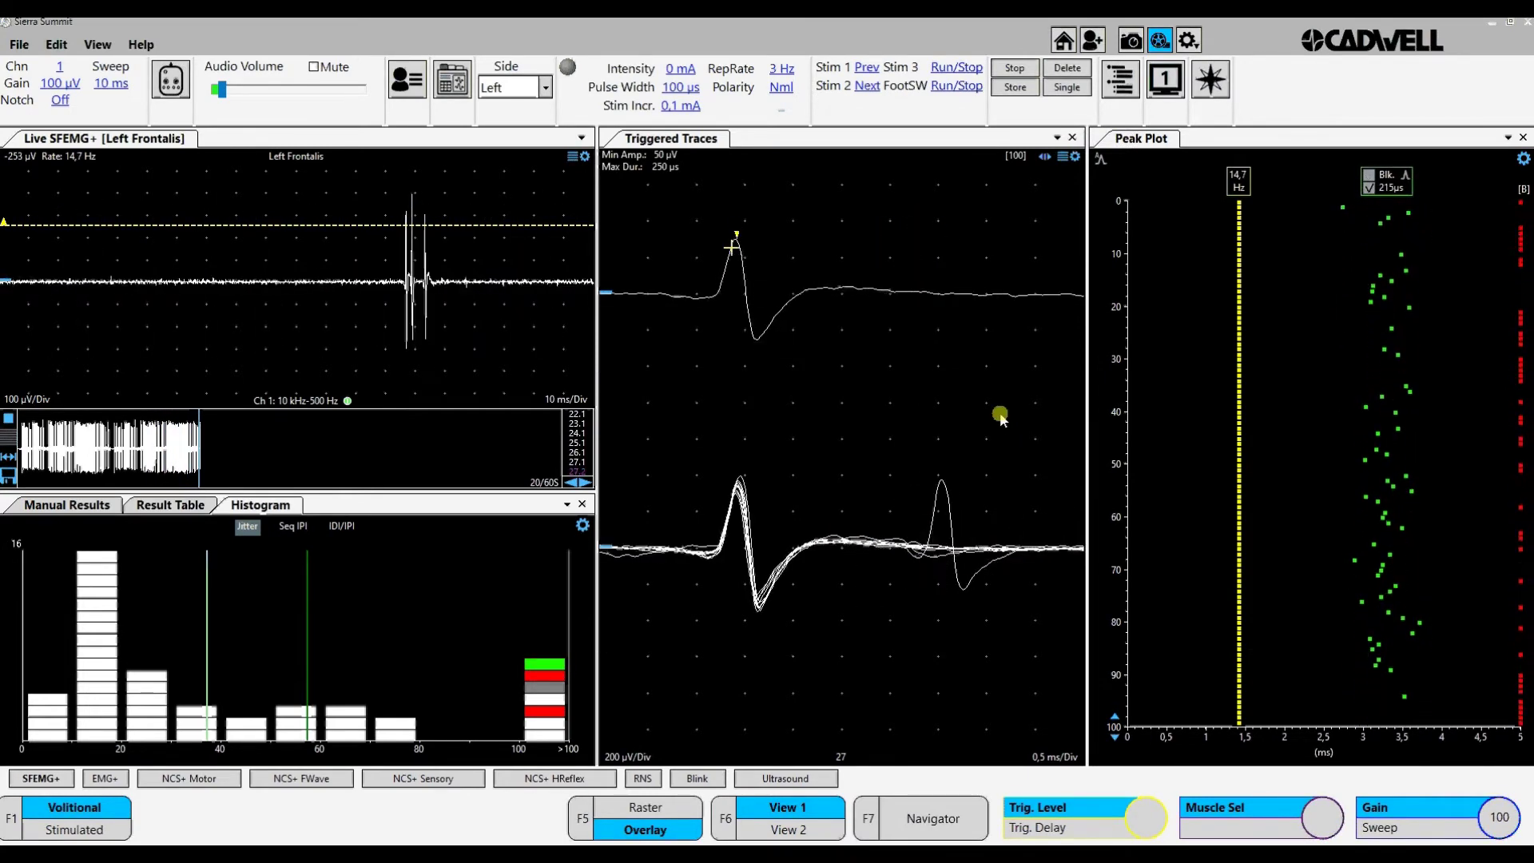
click(1015, 68)
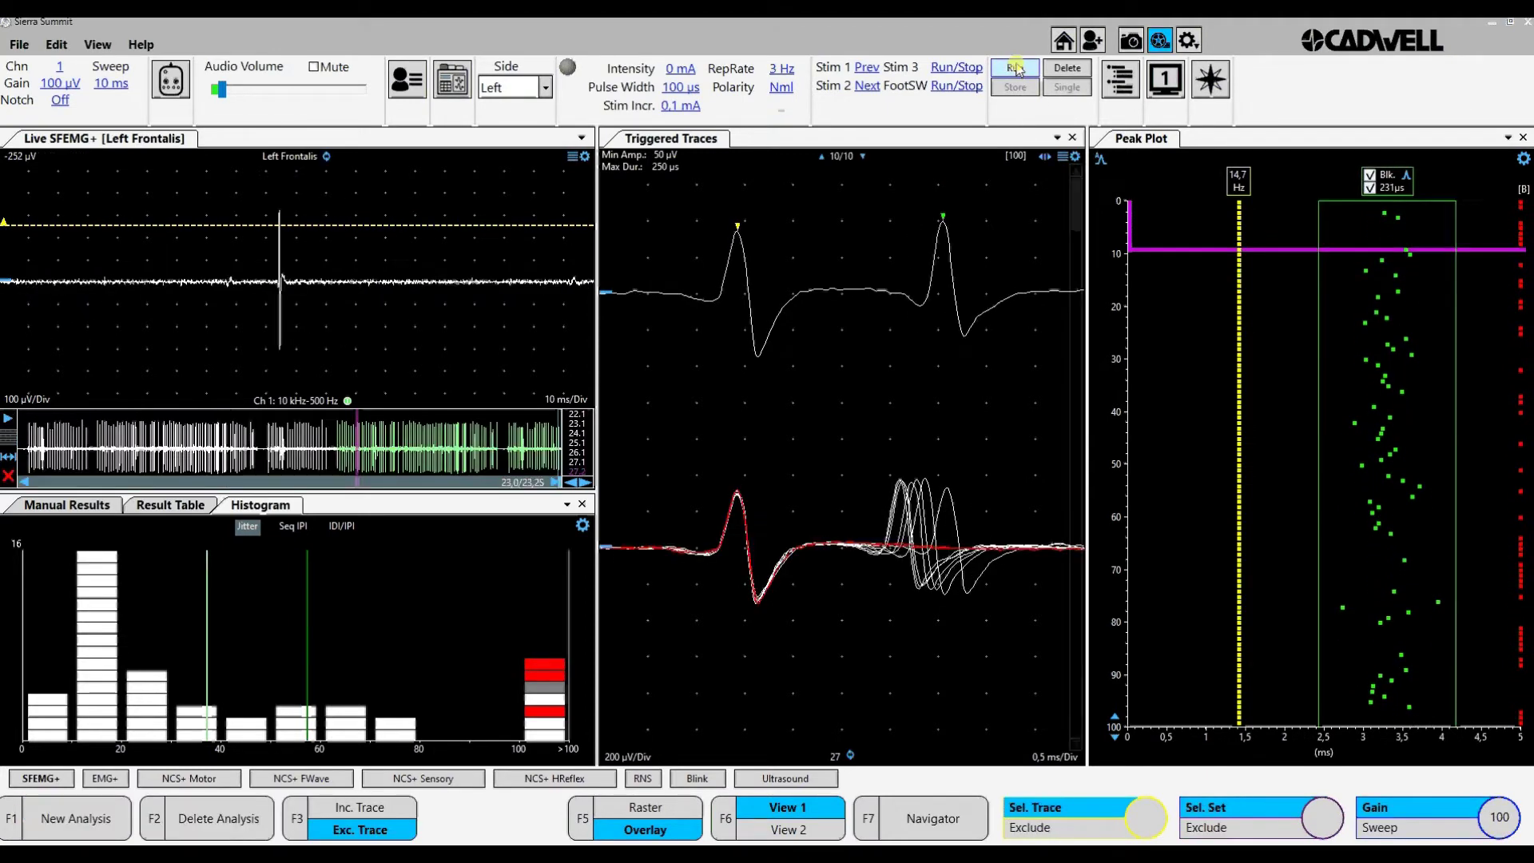
Display the stopped traces as raster and move the peak plot's trace selection down to about trace 75
click(1065, 158)
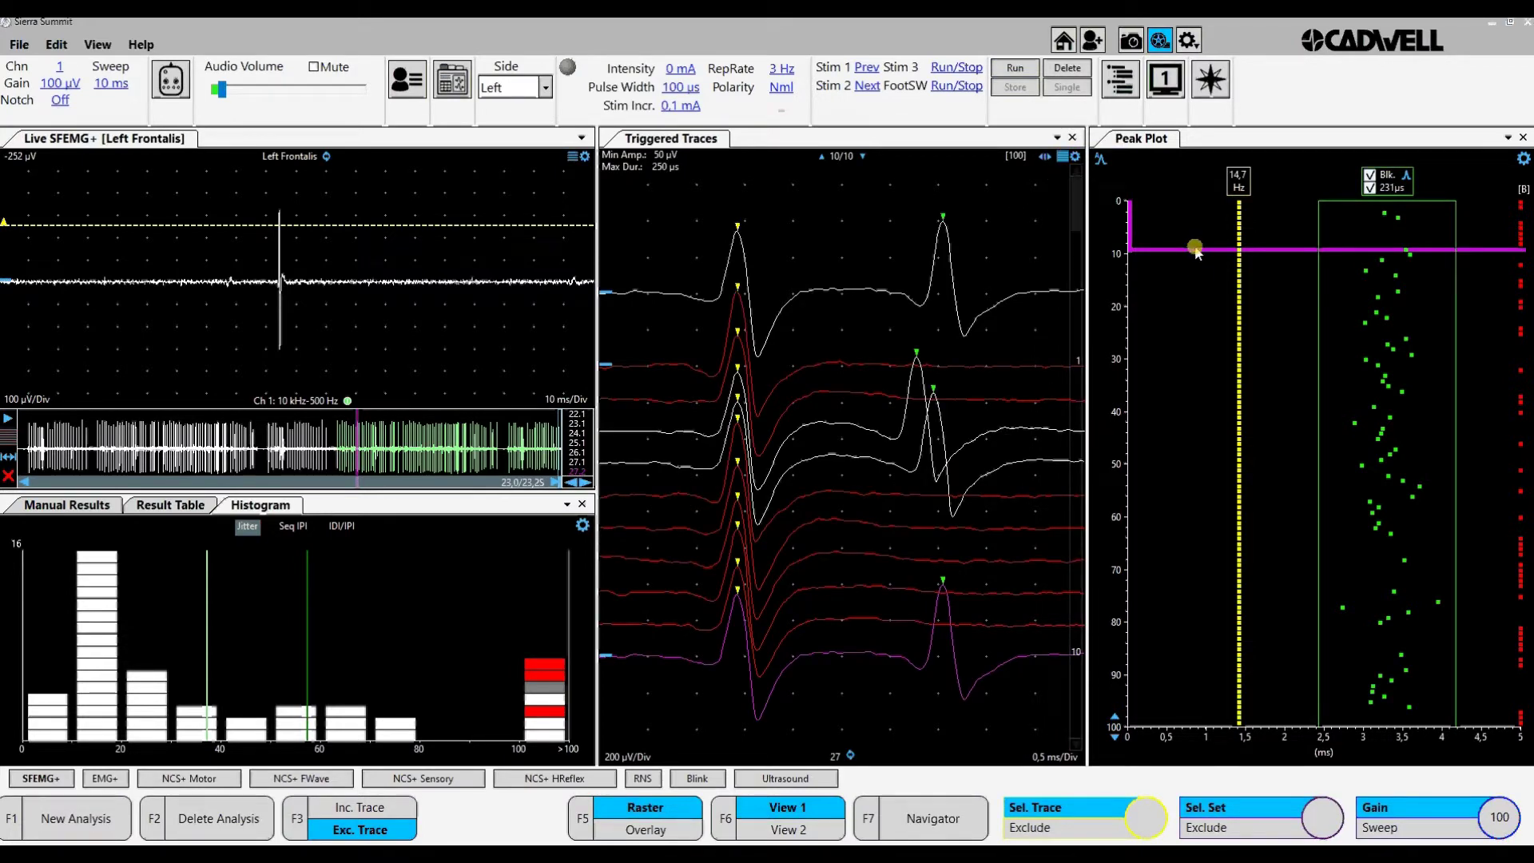
drag(1197, 253, 1250, 596)
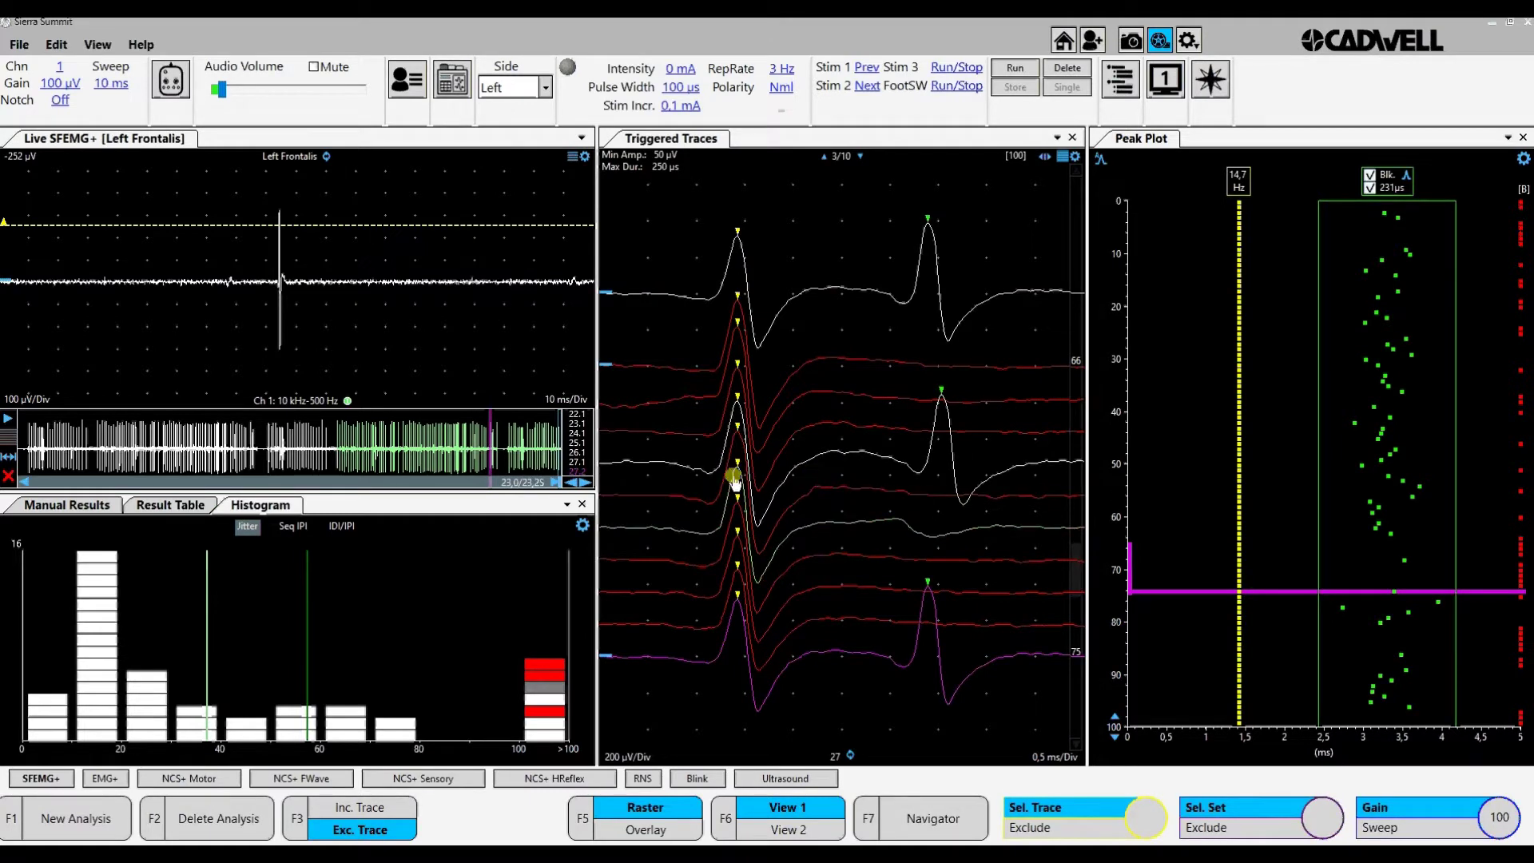
View the triggered traces in overlay, switch them to raster, and stop the recording
click(1067, 158)
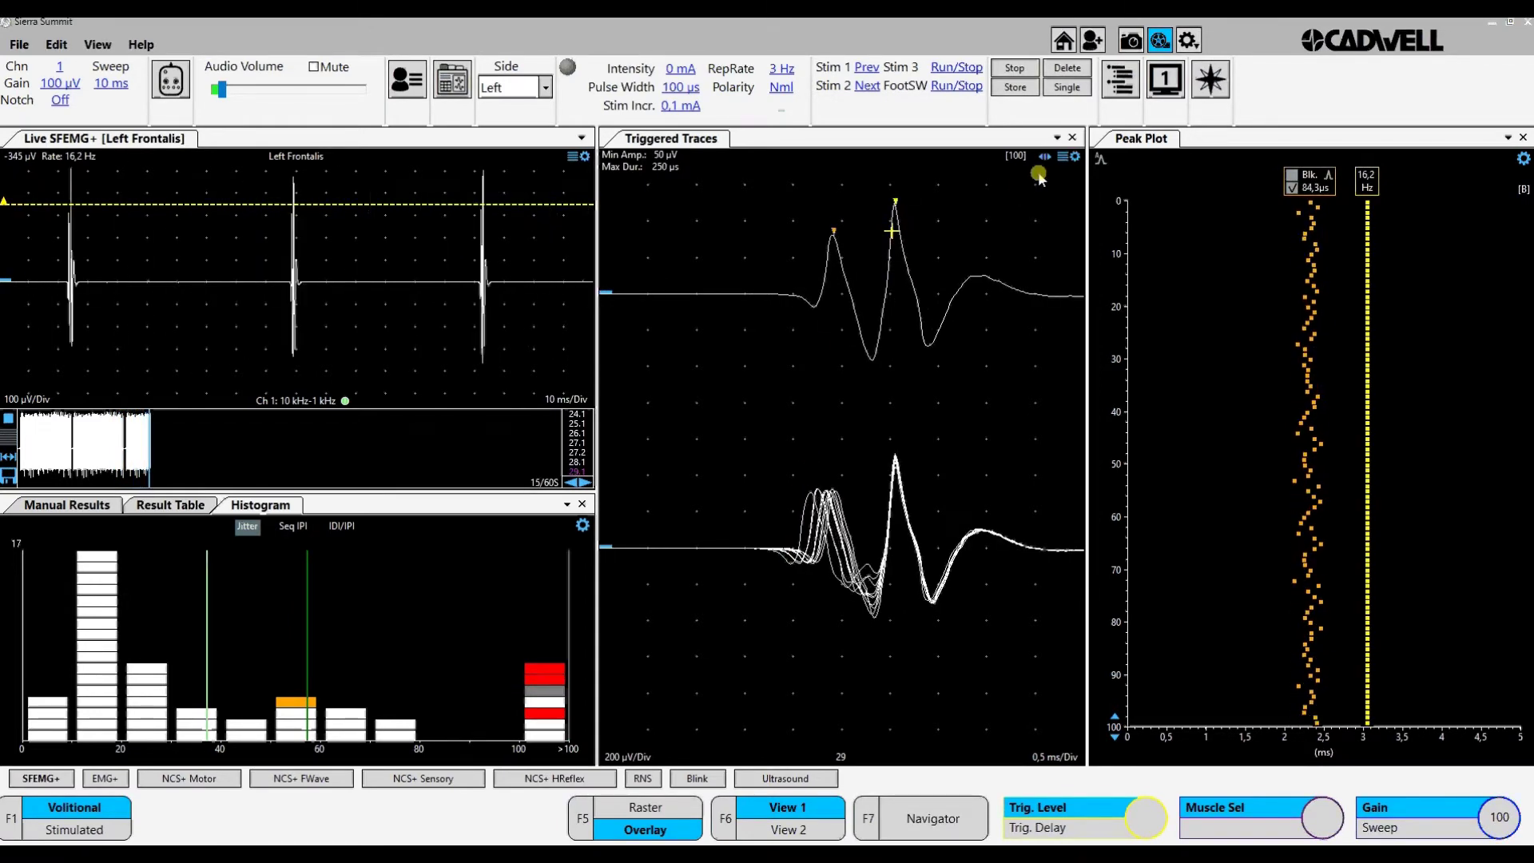
click(1060, 159)
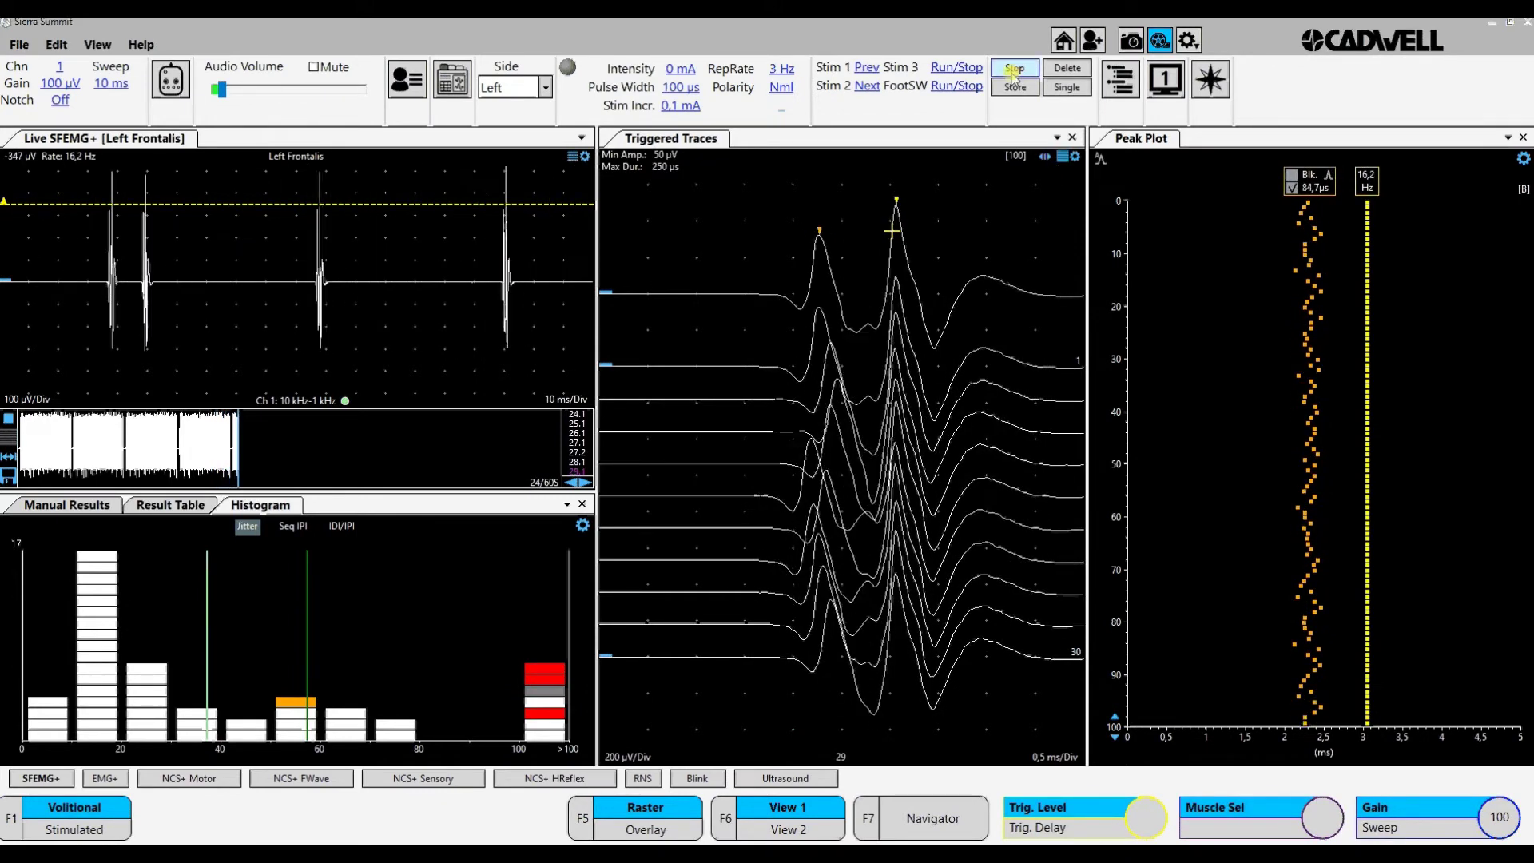
click(1061, 158)
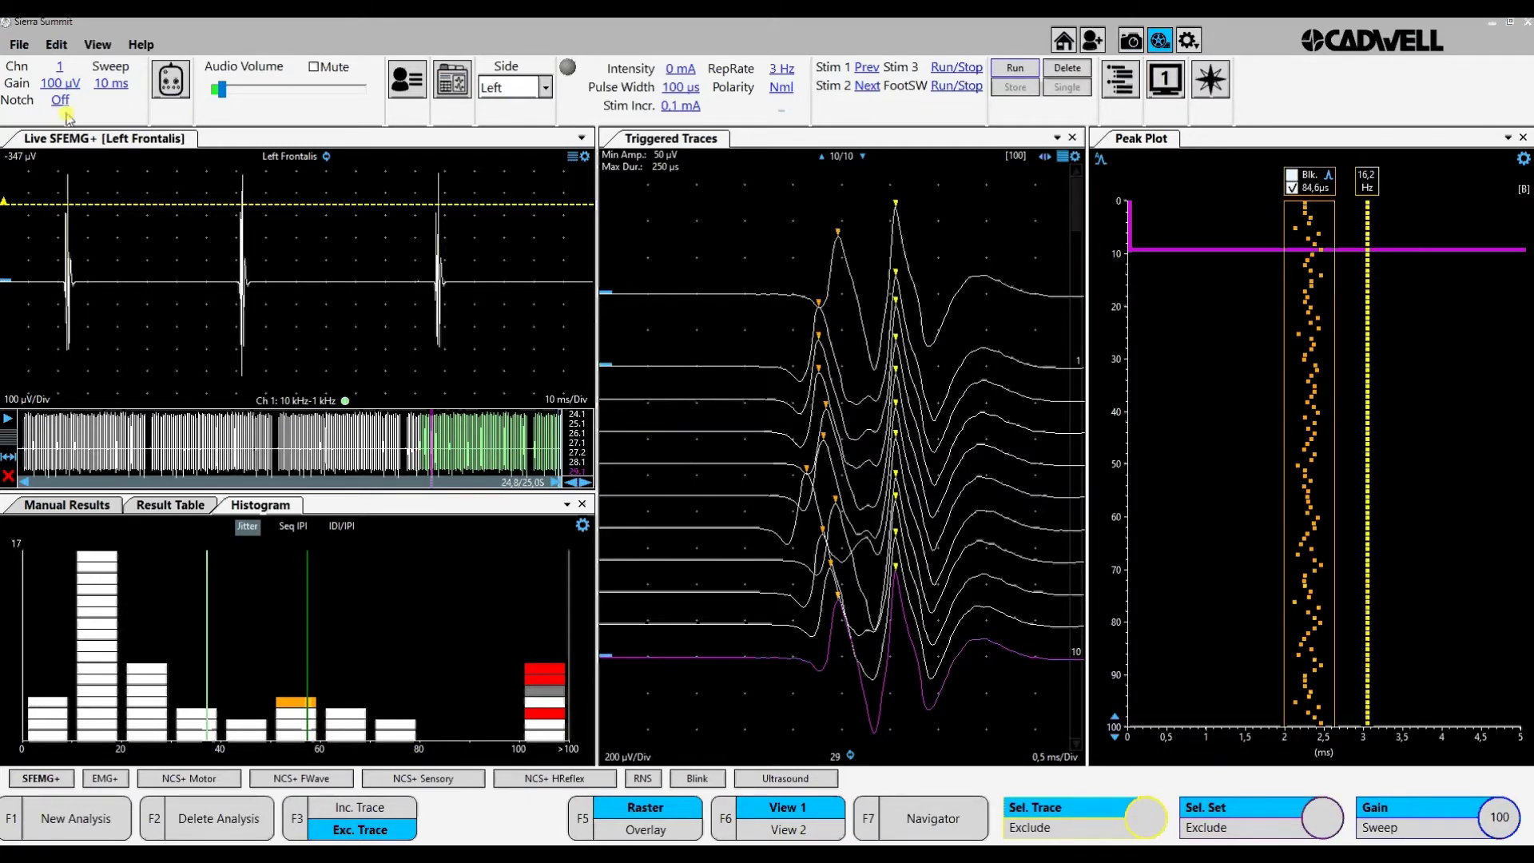
key(space)
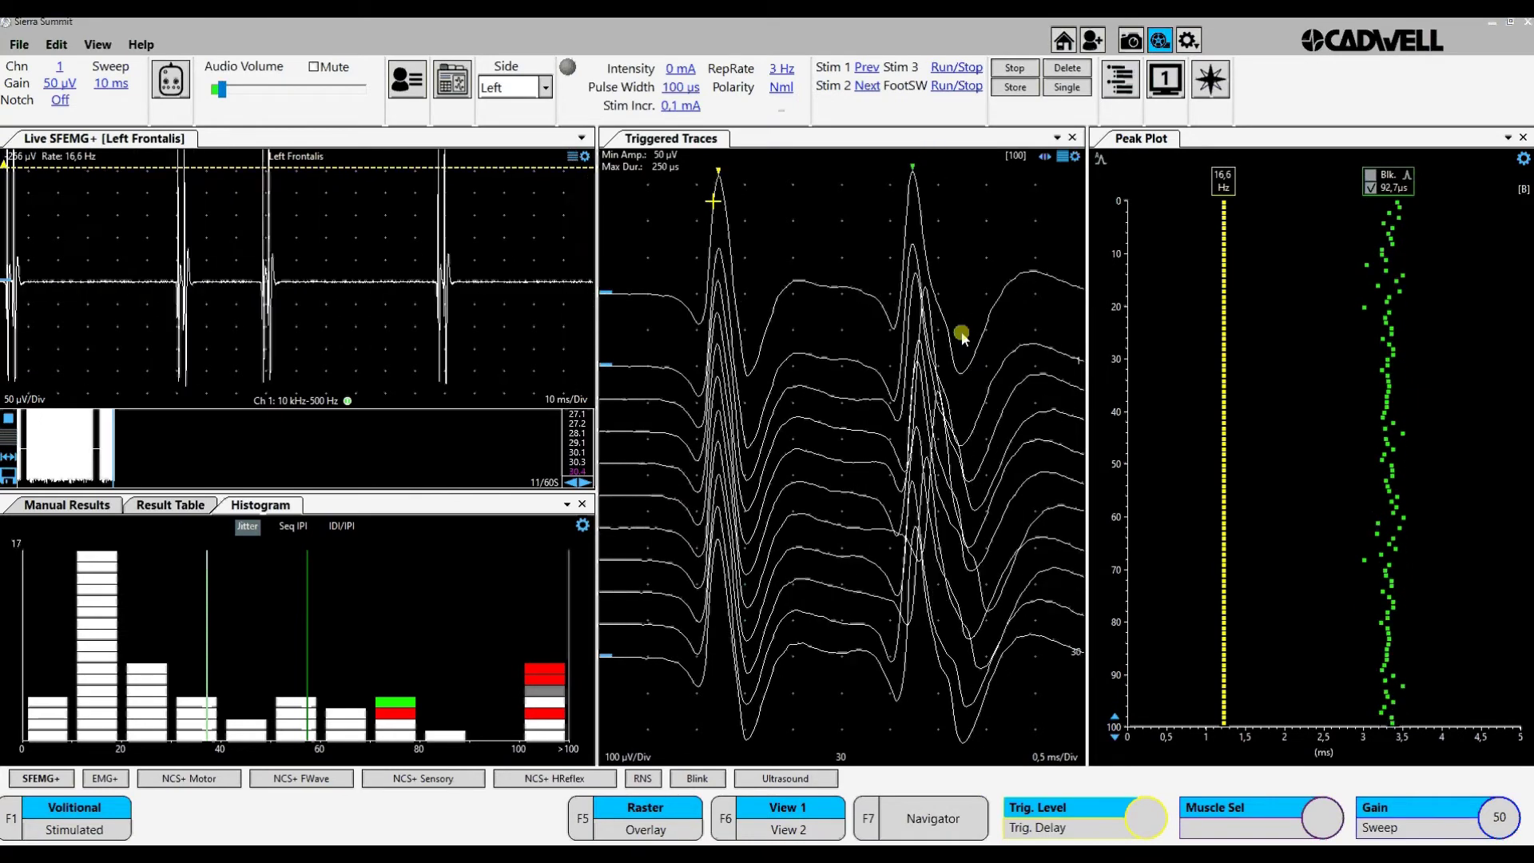
Compare the 50 µV gain recording's triggered traces in overlay and raster display, and stop the acquisition
click(1062, 157)
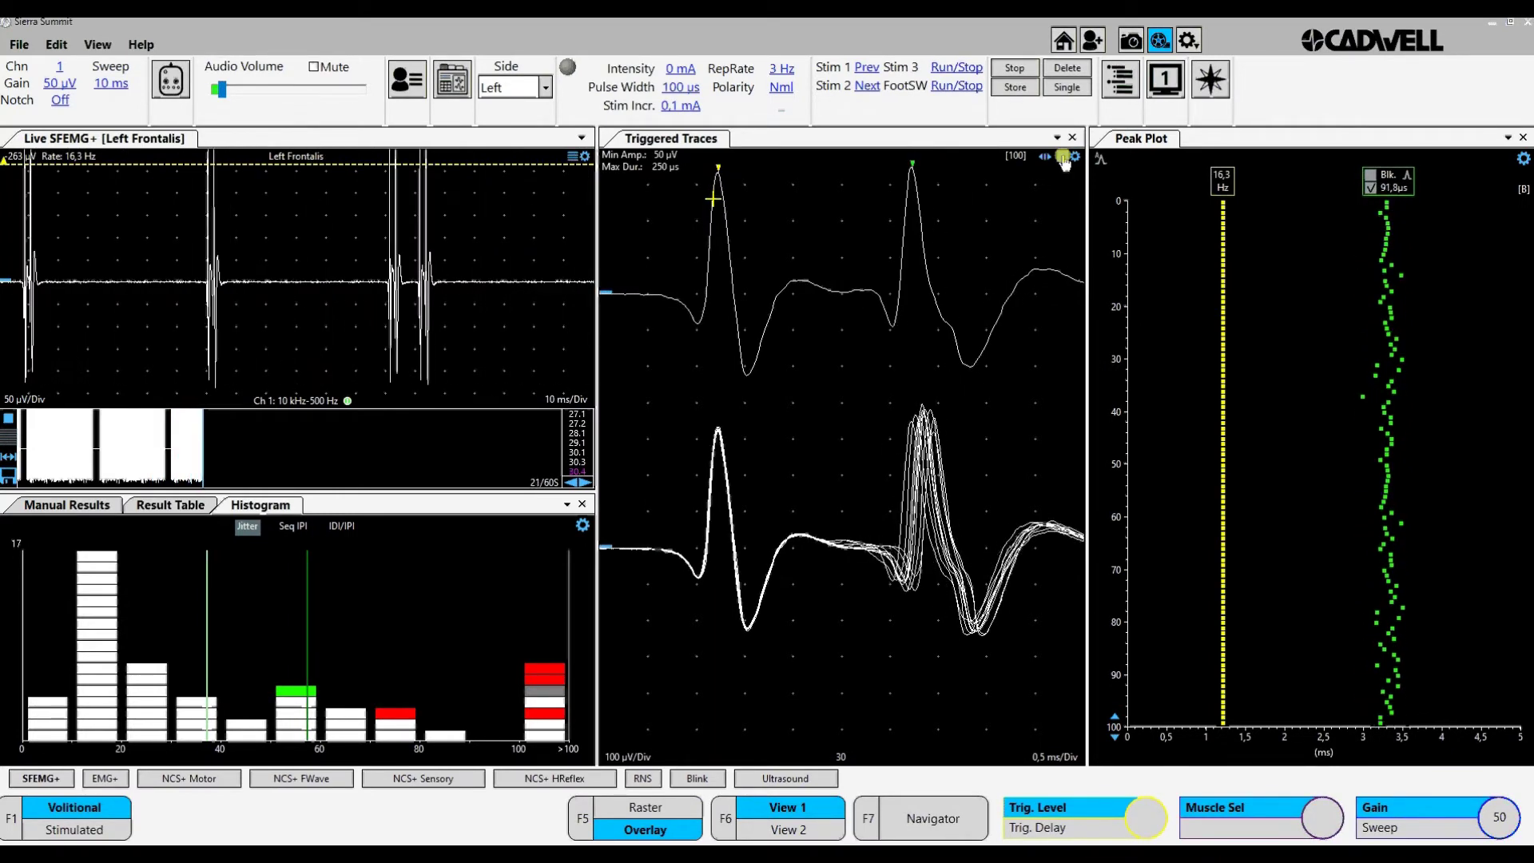
key(F5)
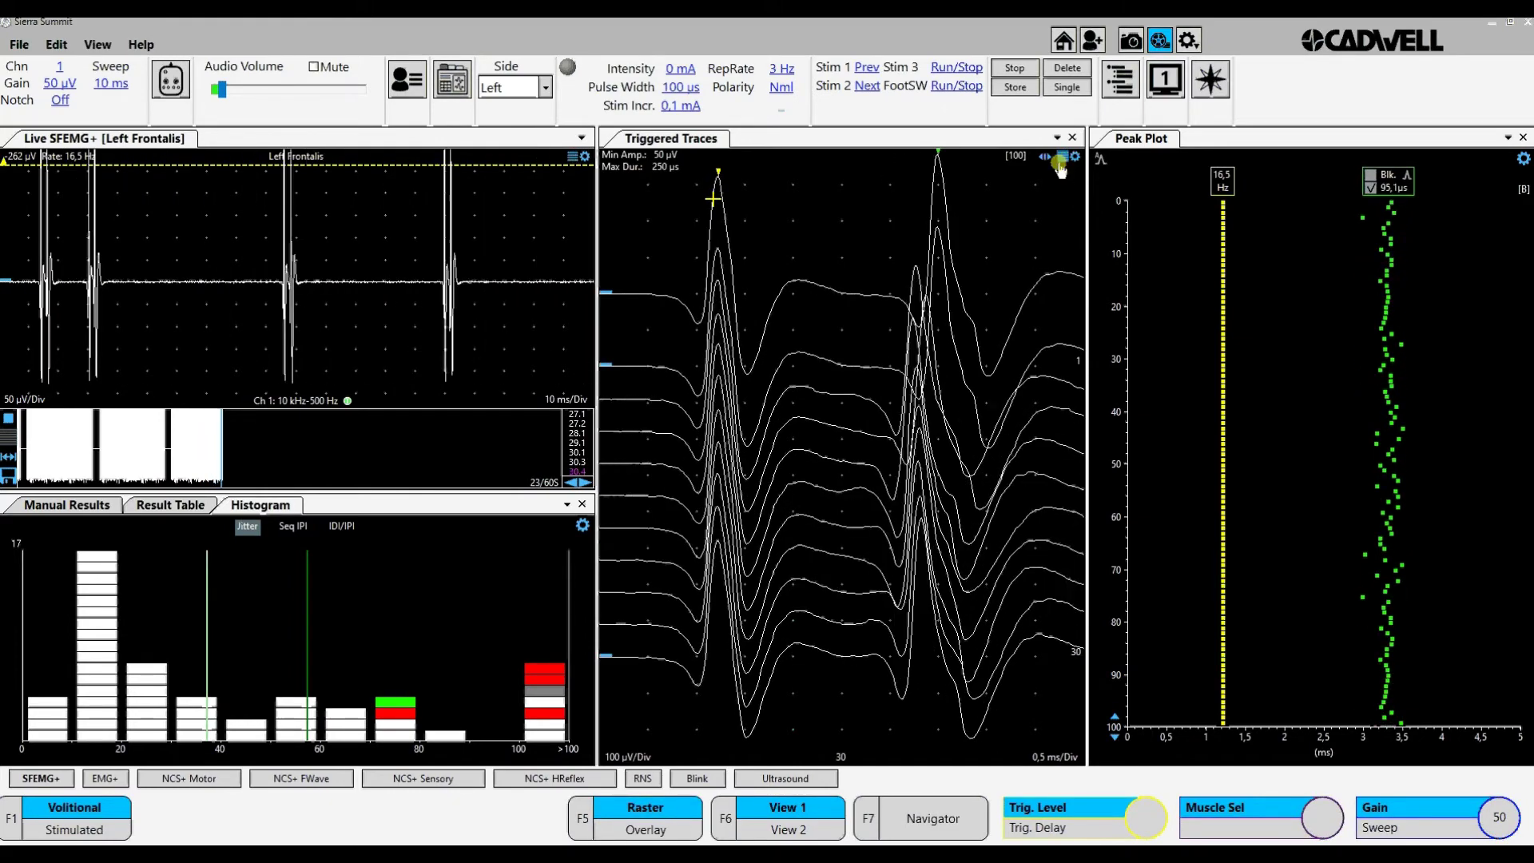
click(1016, 68)
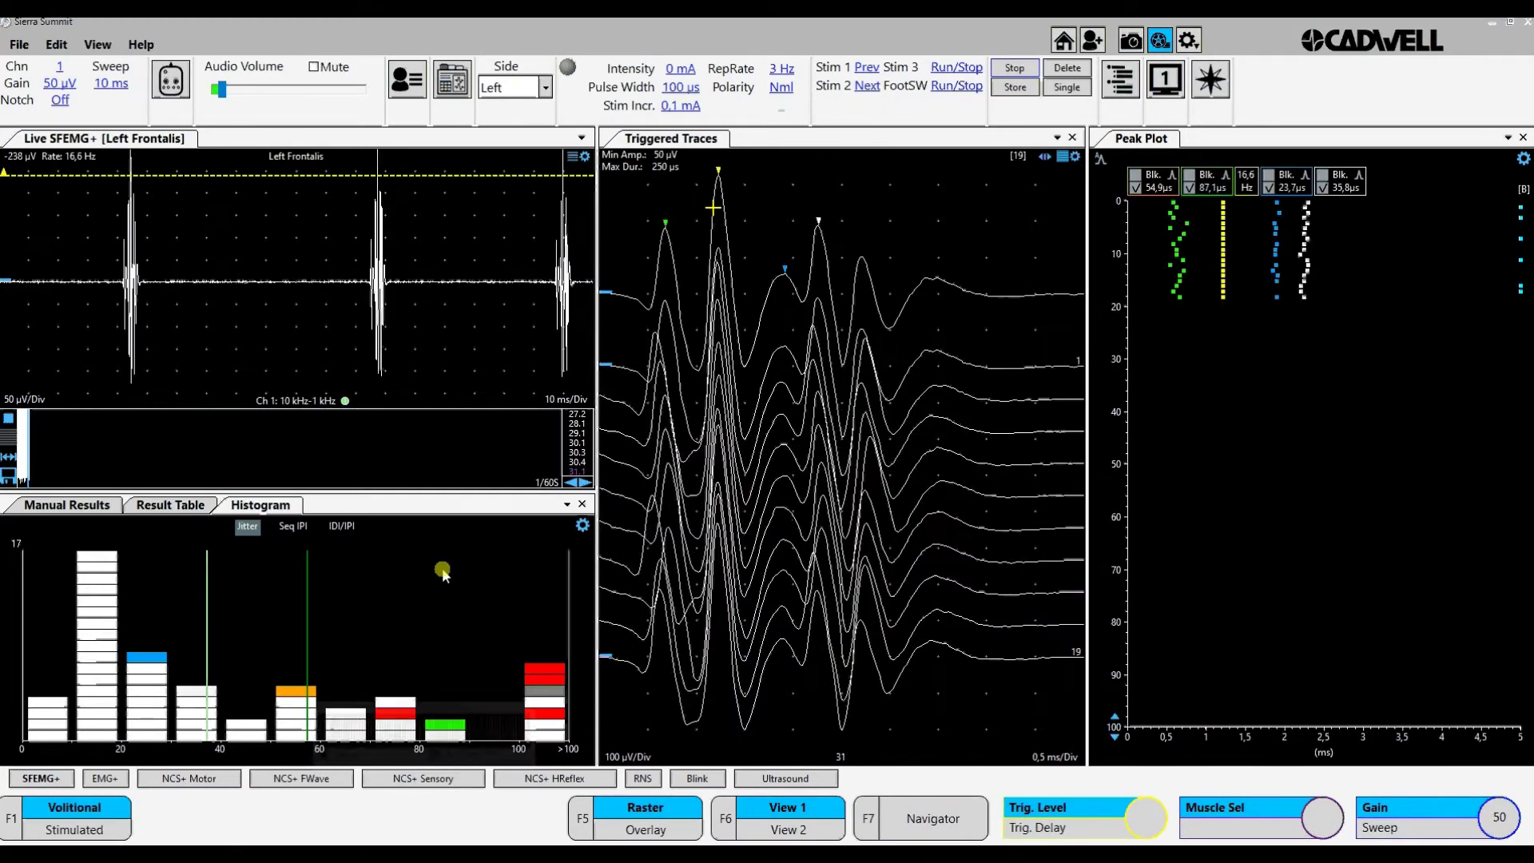
Shift the trigger point of the multi-peak recording to about 1.9 ms and stop the recording
drag(716, 206, 778, 212)
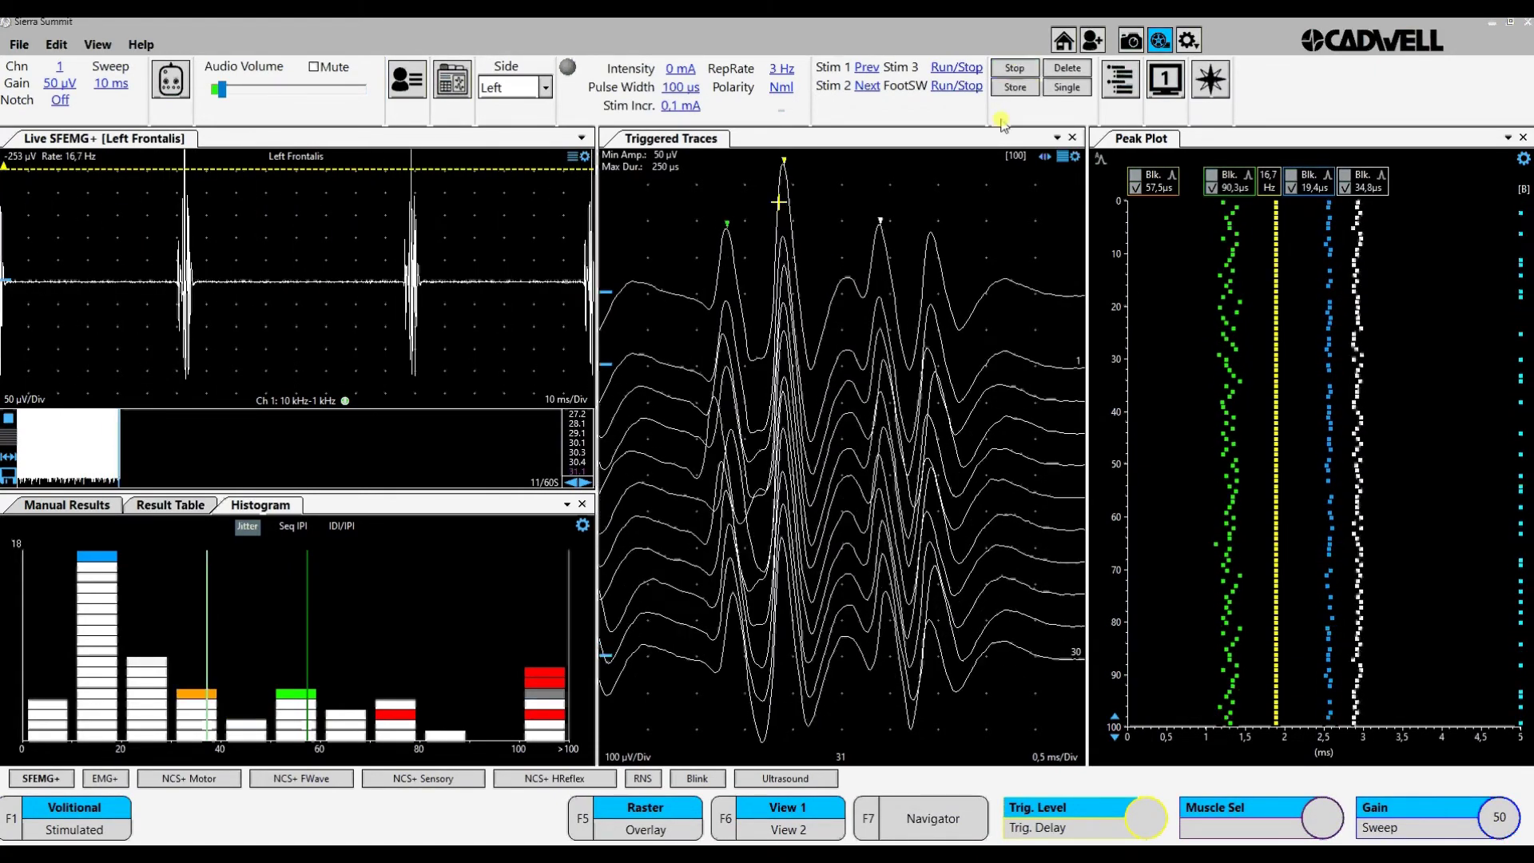
click(899, 223)
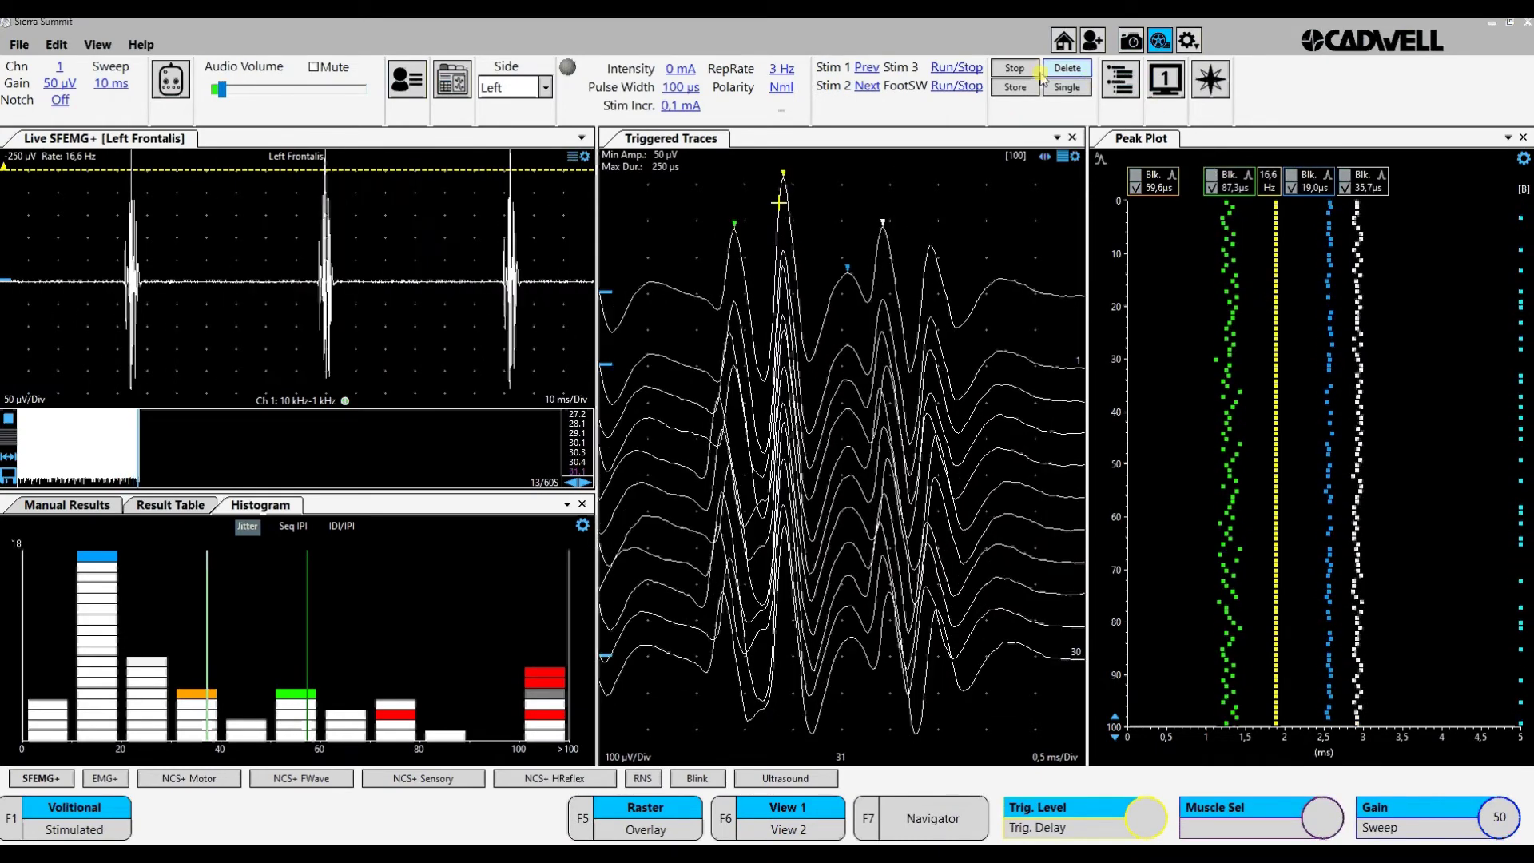
click(1015, 68)
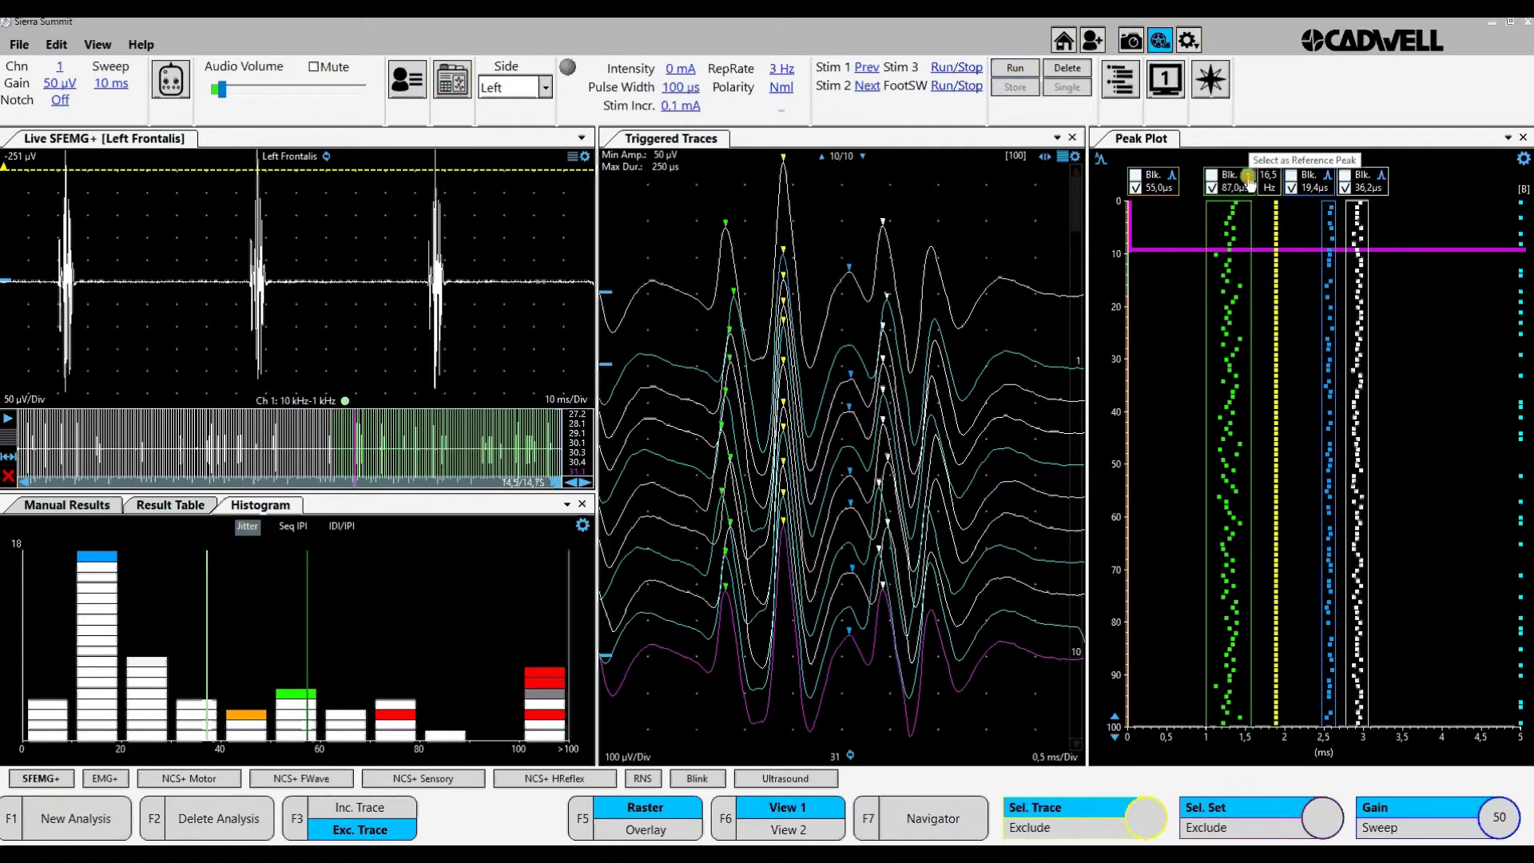
Select the green peak as the reference peak in the peak plot, followed by the magenta peak
click(1255, 240)
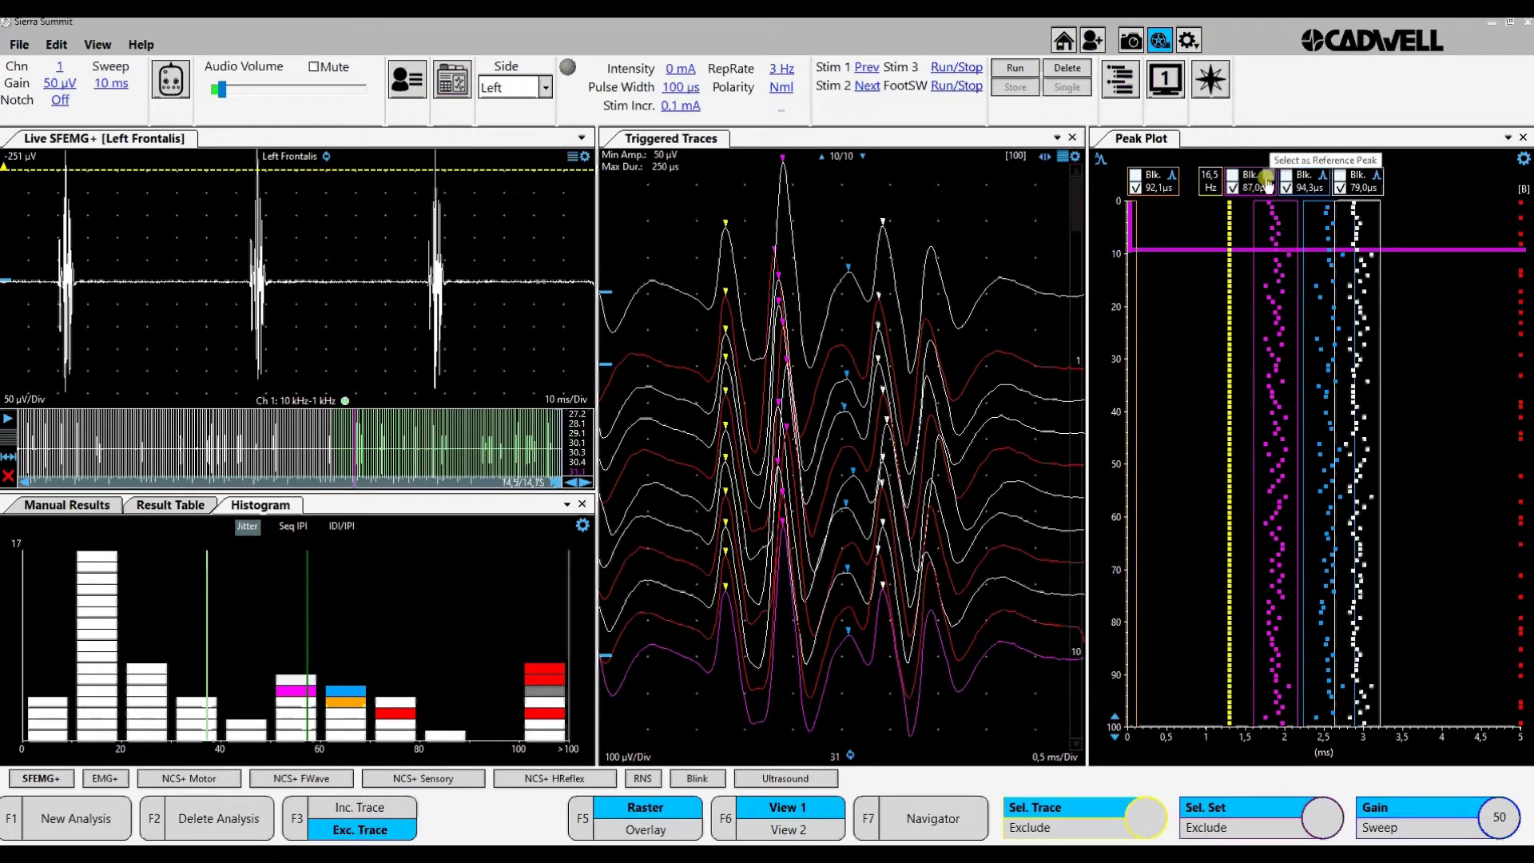
click(1280, 210)
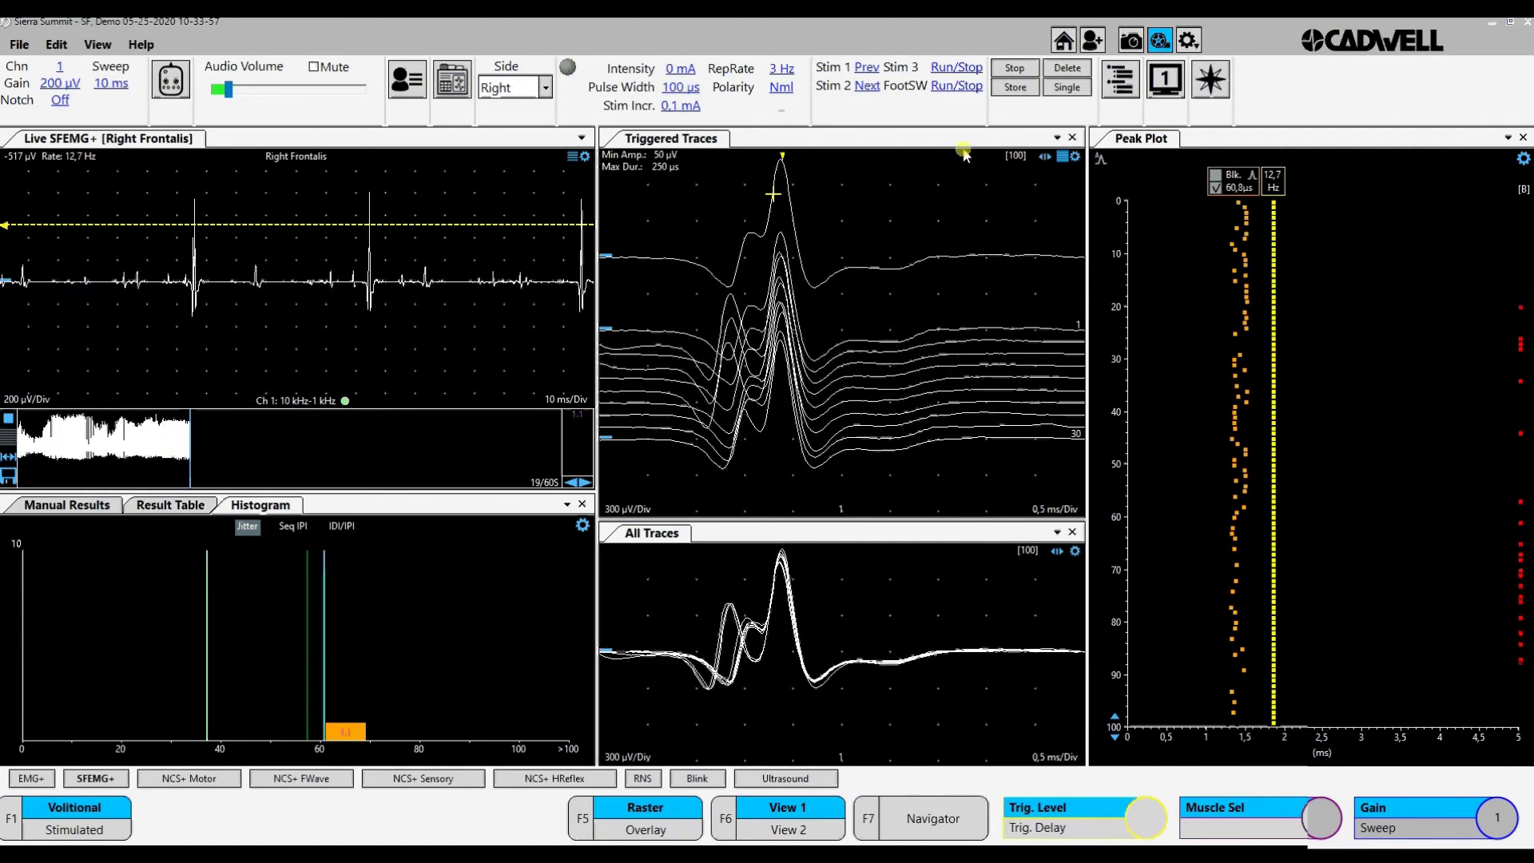
Stop the voluntary recording of the right frontalis
click(1037, 91)
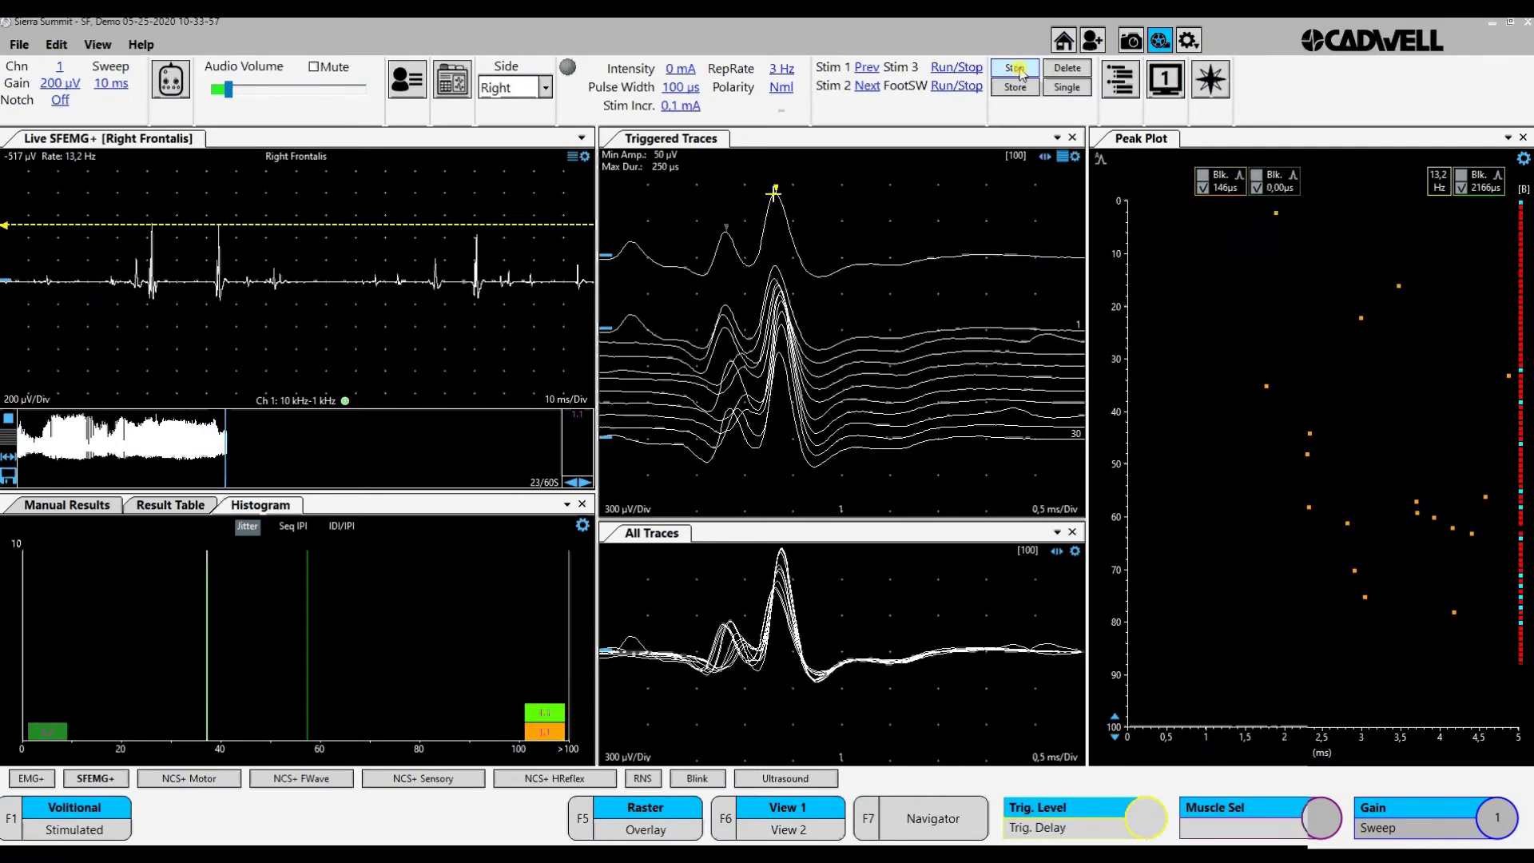
click(1015, 69)
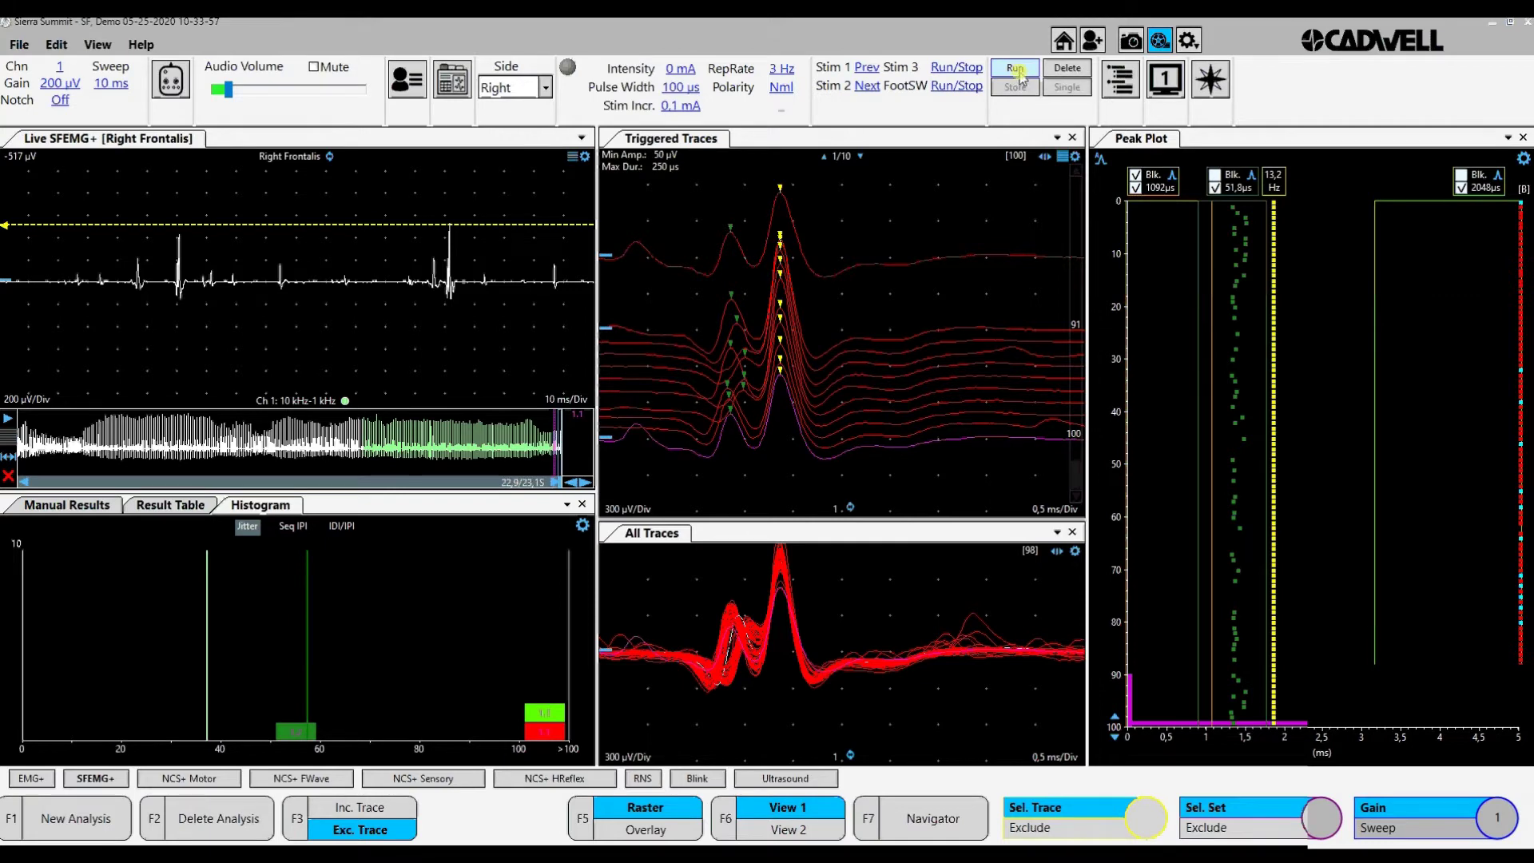
Record a second right frontalis site, adjusting the trigger point on the main peak's rising slope to a final level of -404 µV, and stop
click(1015, 69)
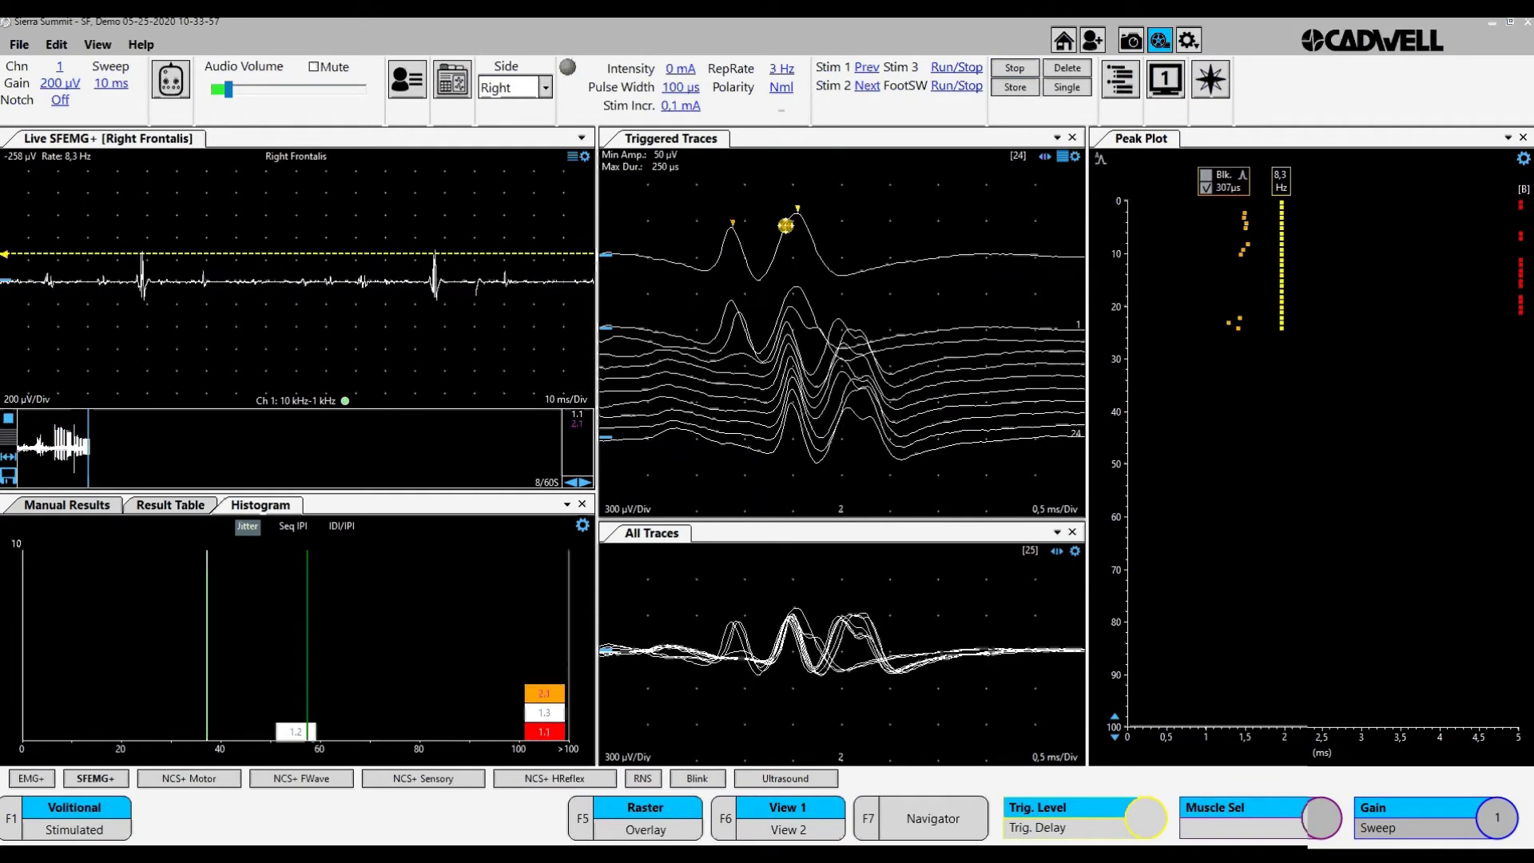
drag(785, 226, 782, 241)
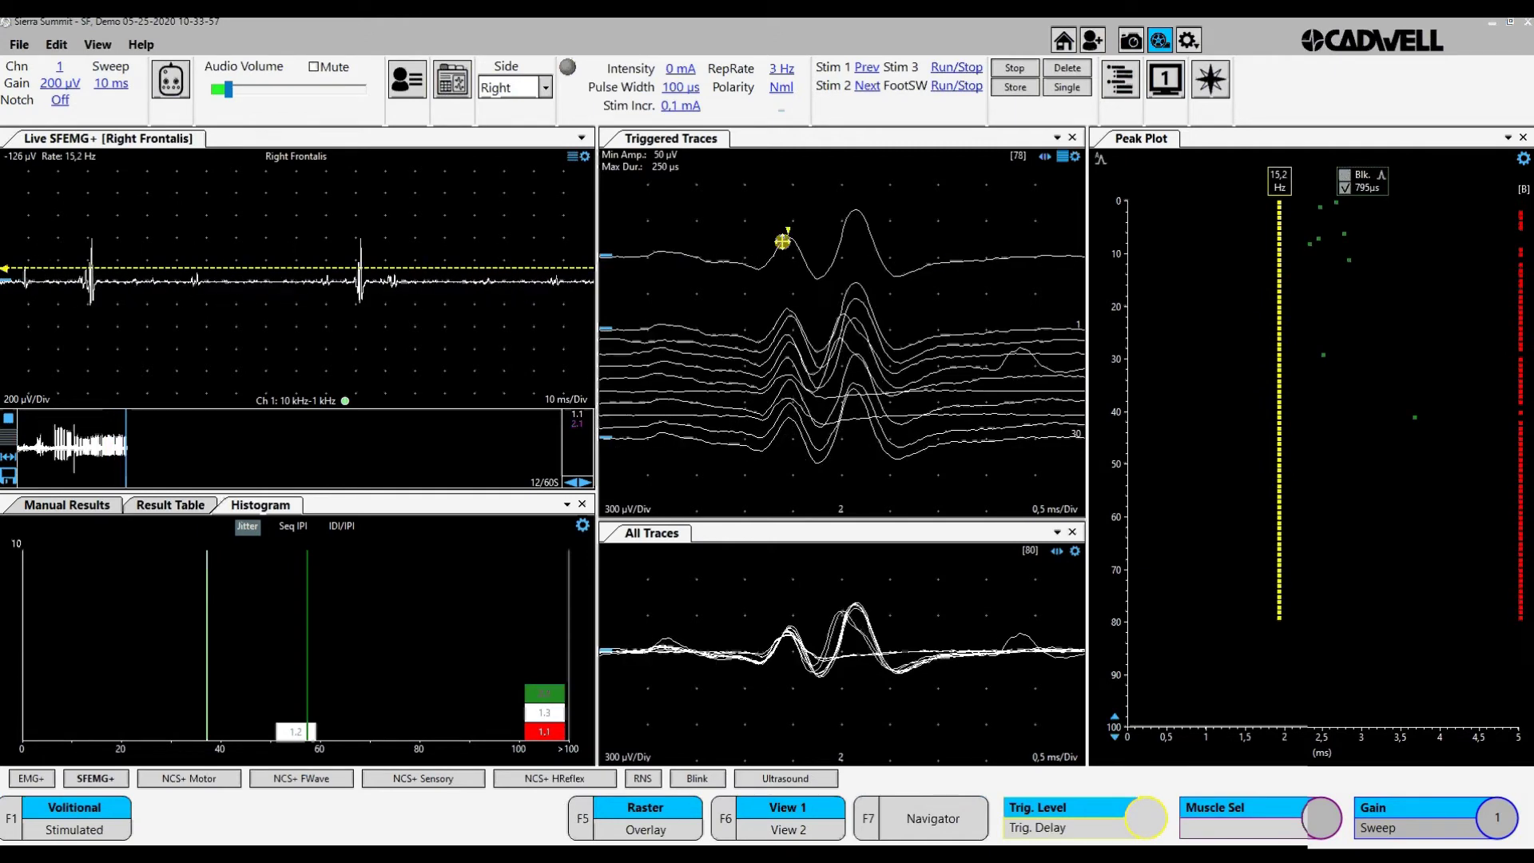
drag(782, 241, 777, 253)
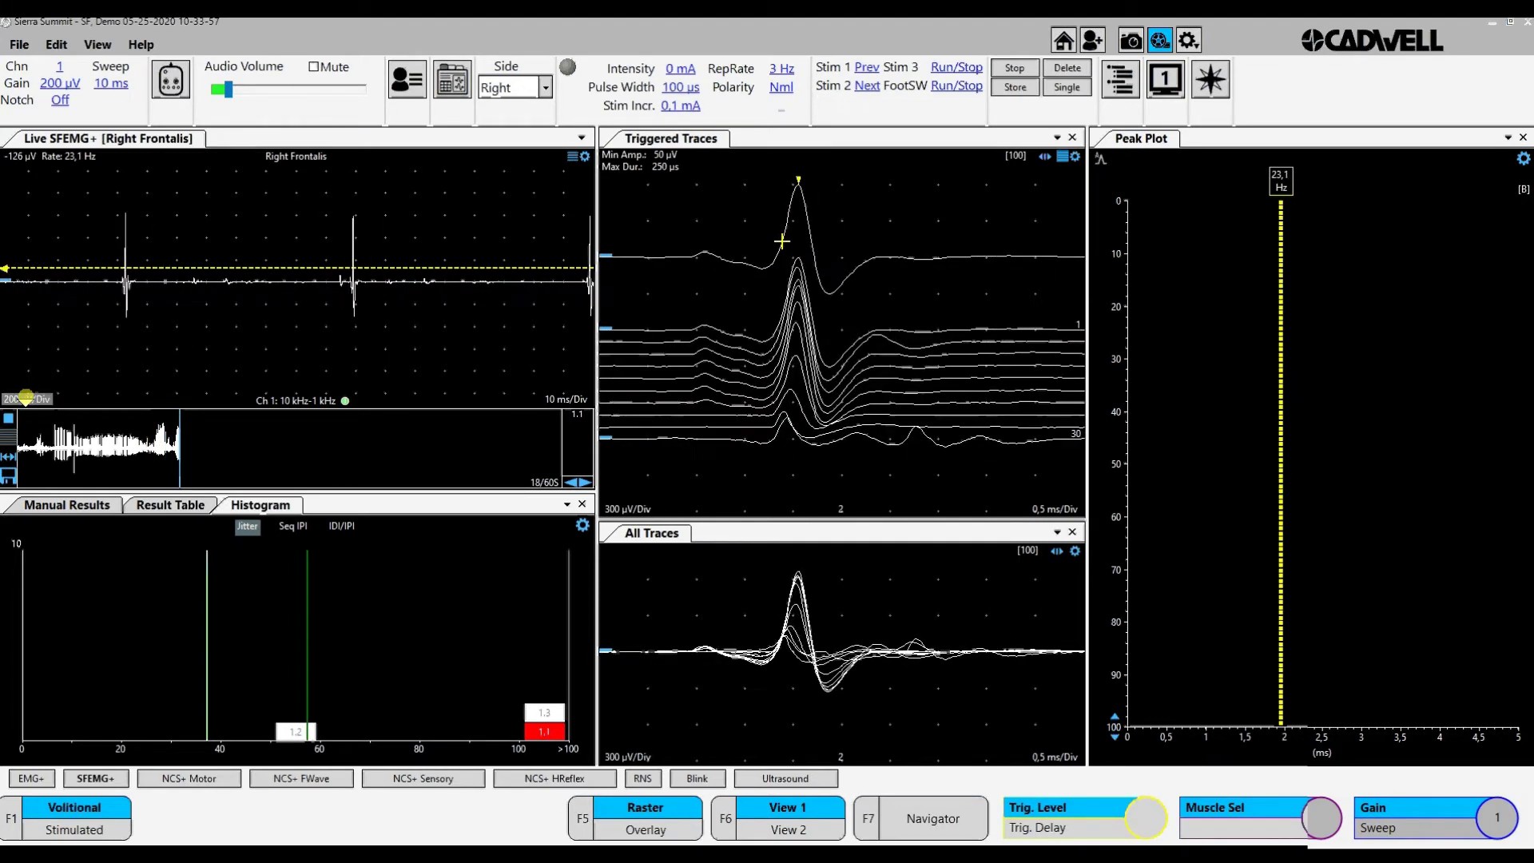
click(794, 208)
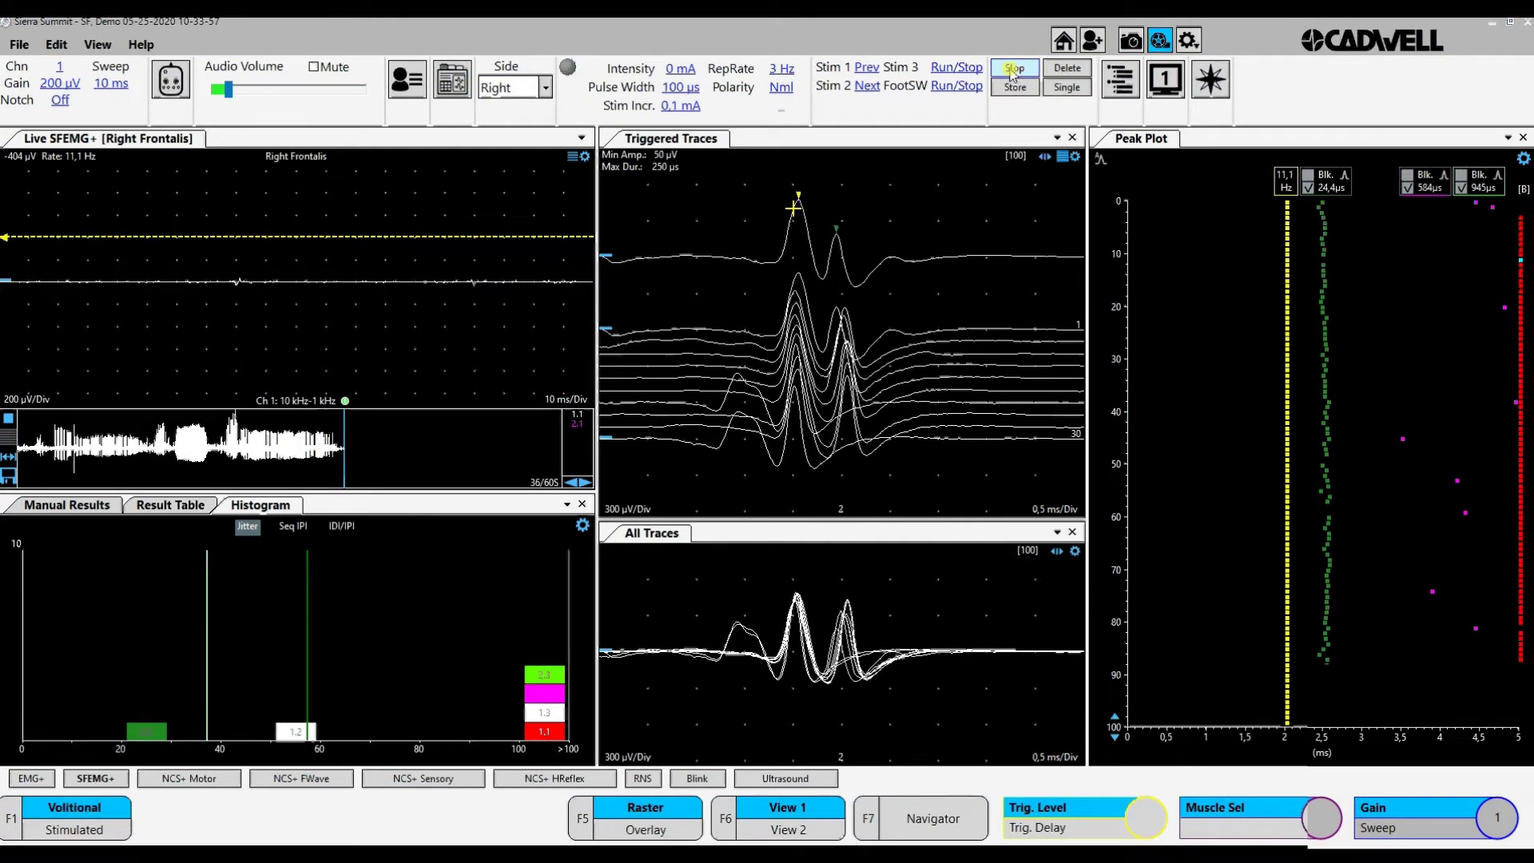
click(1013, 70)
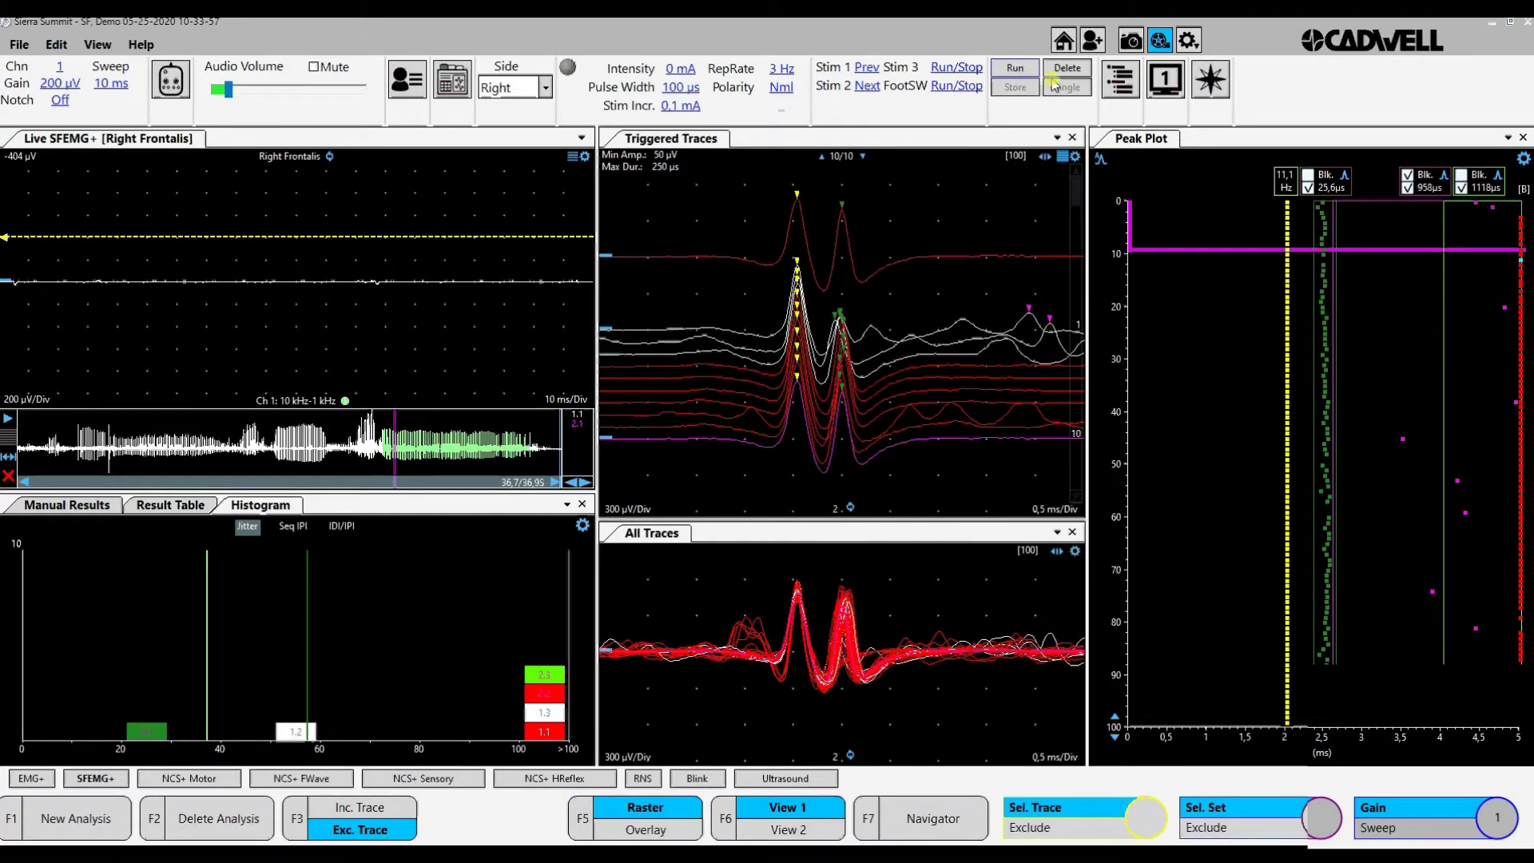
Record a third right frontalis site, stop the acquisition, and scroll through its triggered traces in overlay display
click(1014, 71)
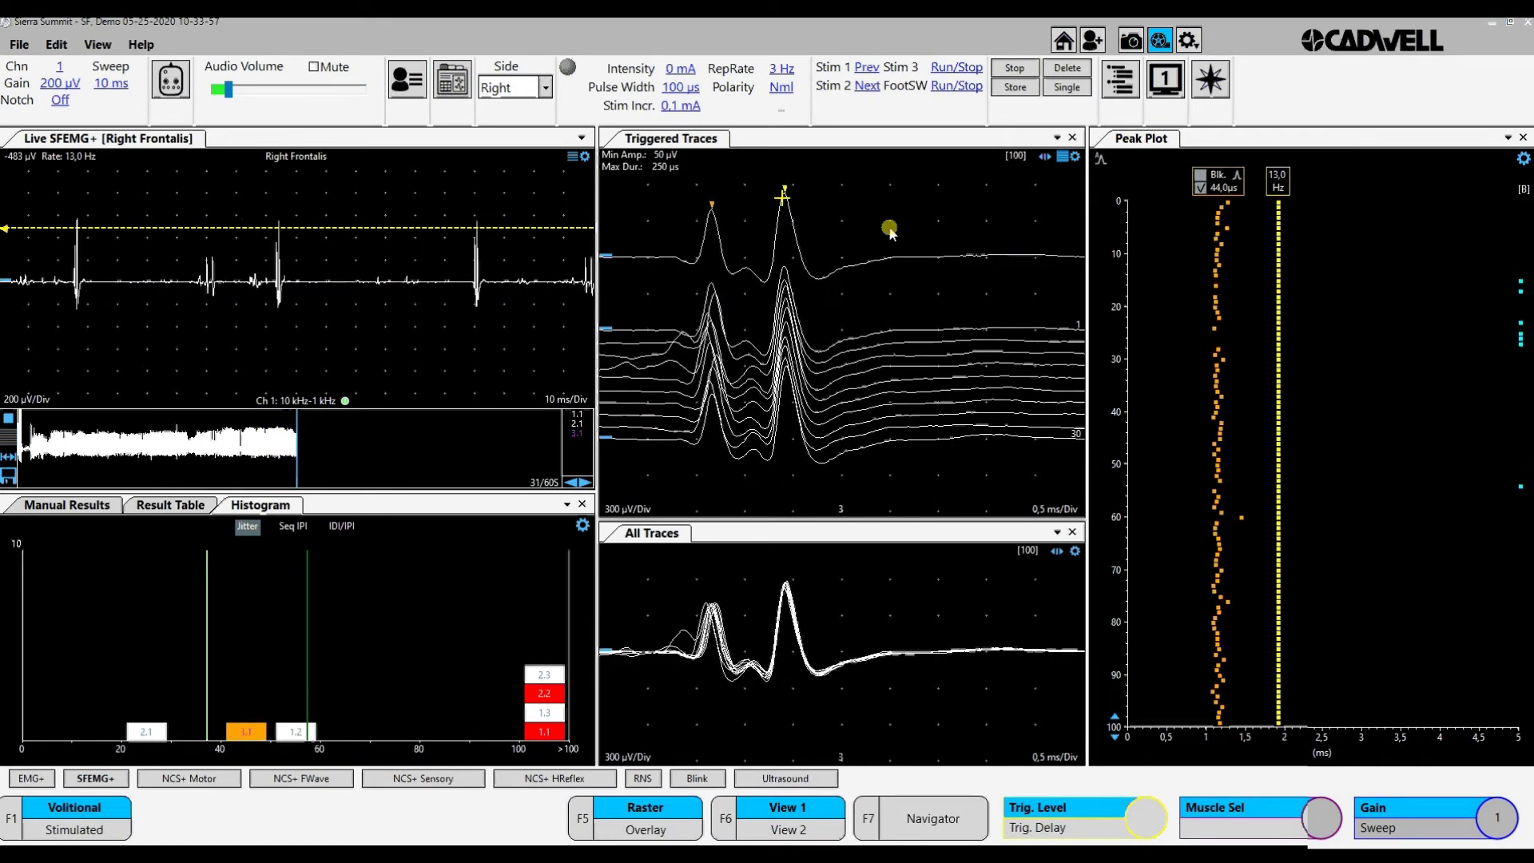
click(1013, 74)
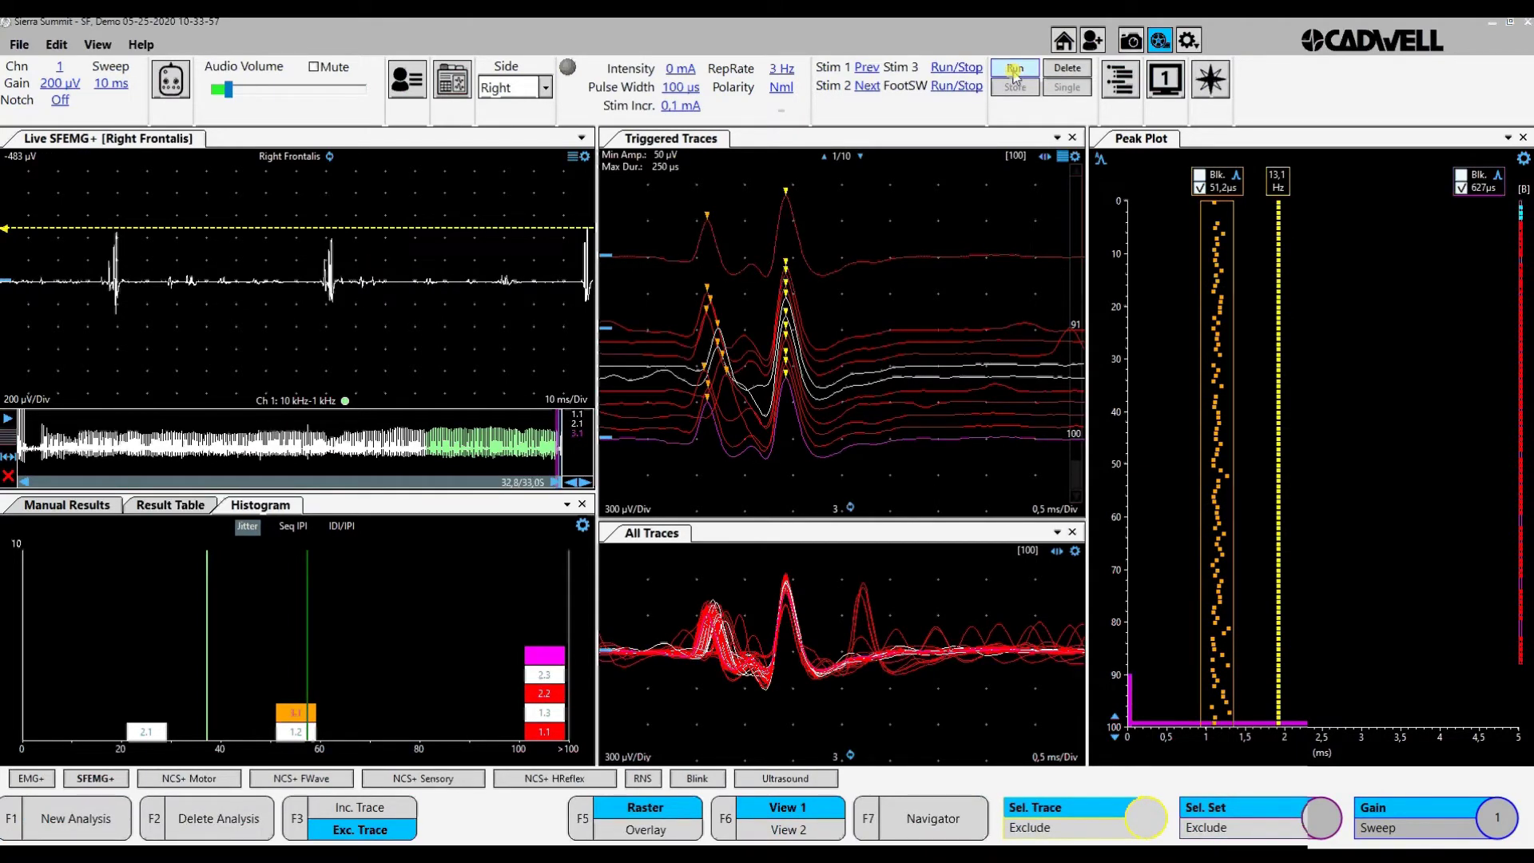
key(F5)
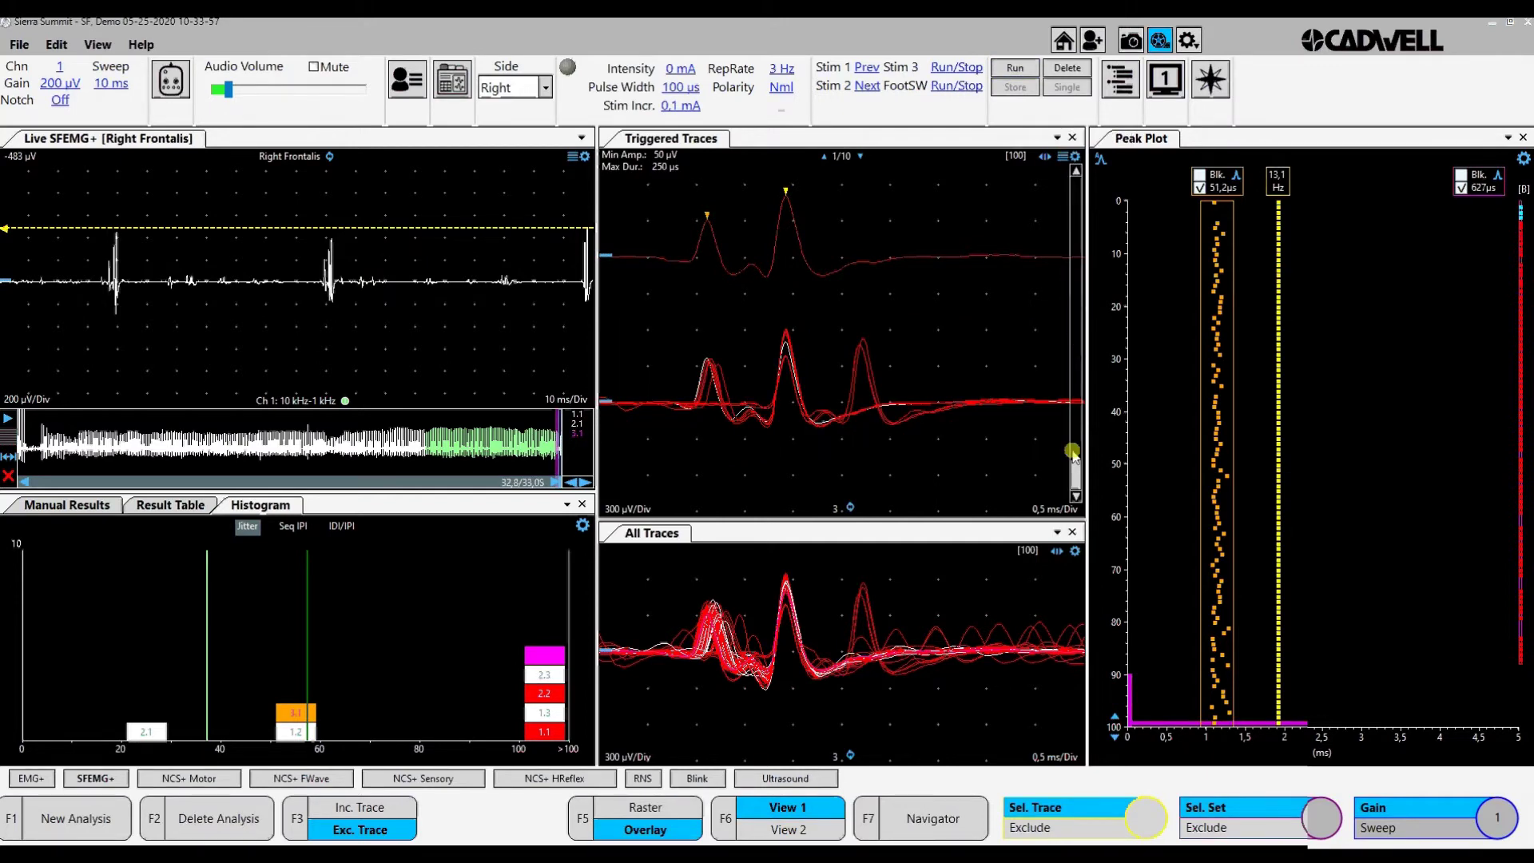
drag(1078, 476, 1076, 364)
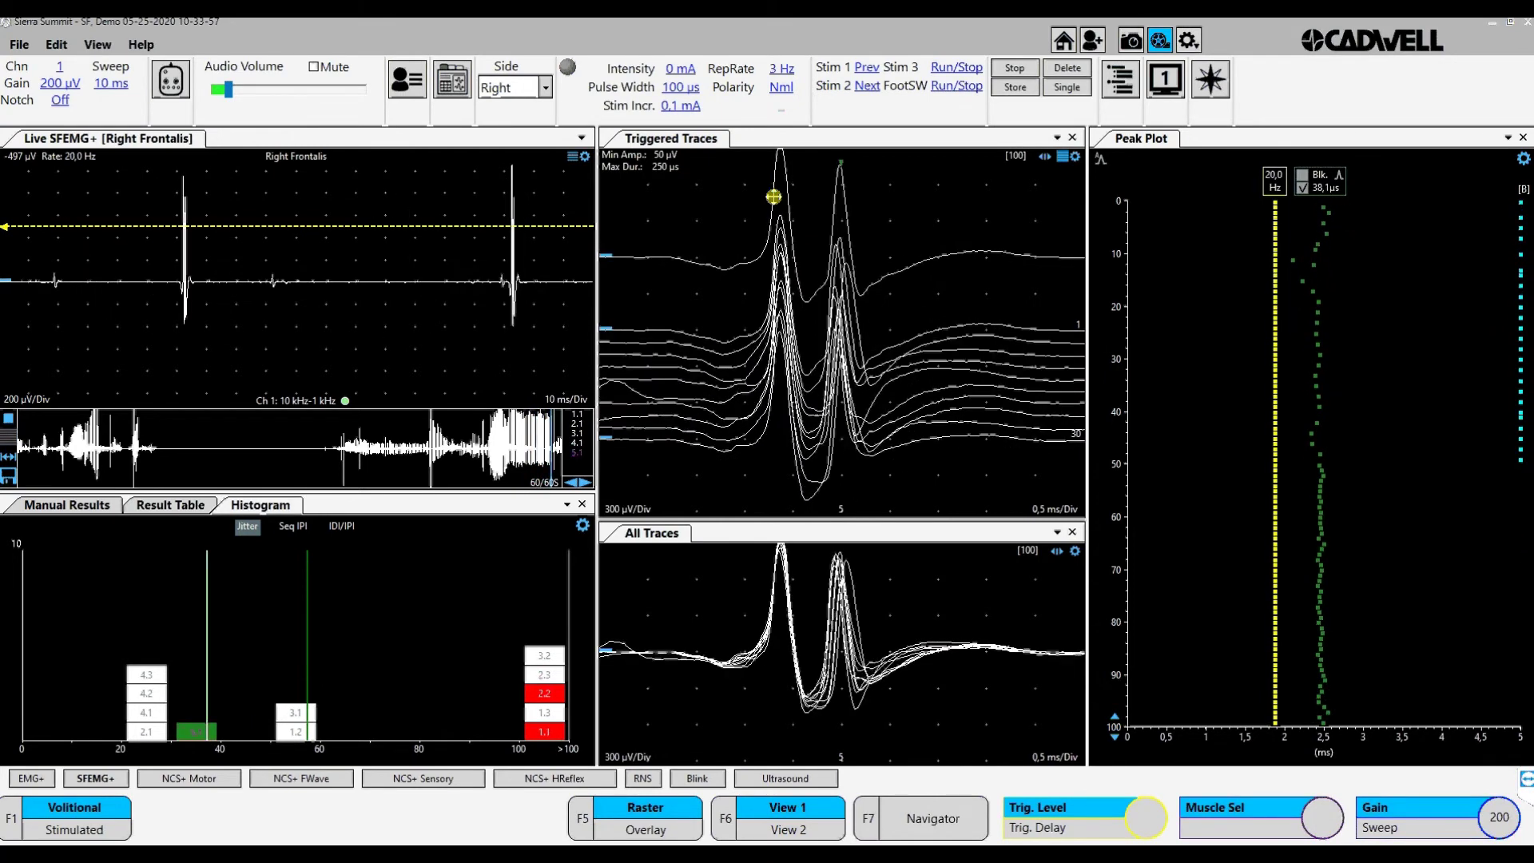
Stop the fifth right frontalis recording
click(1015, 69)
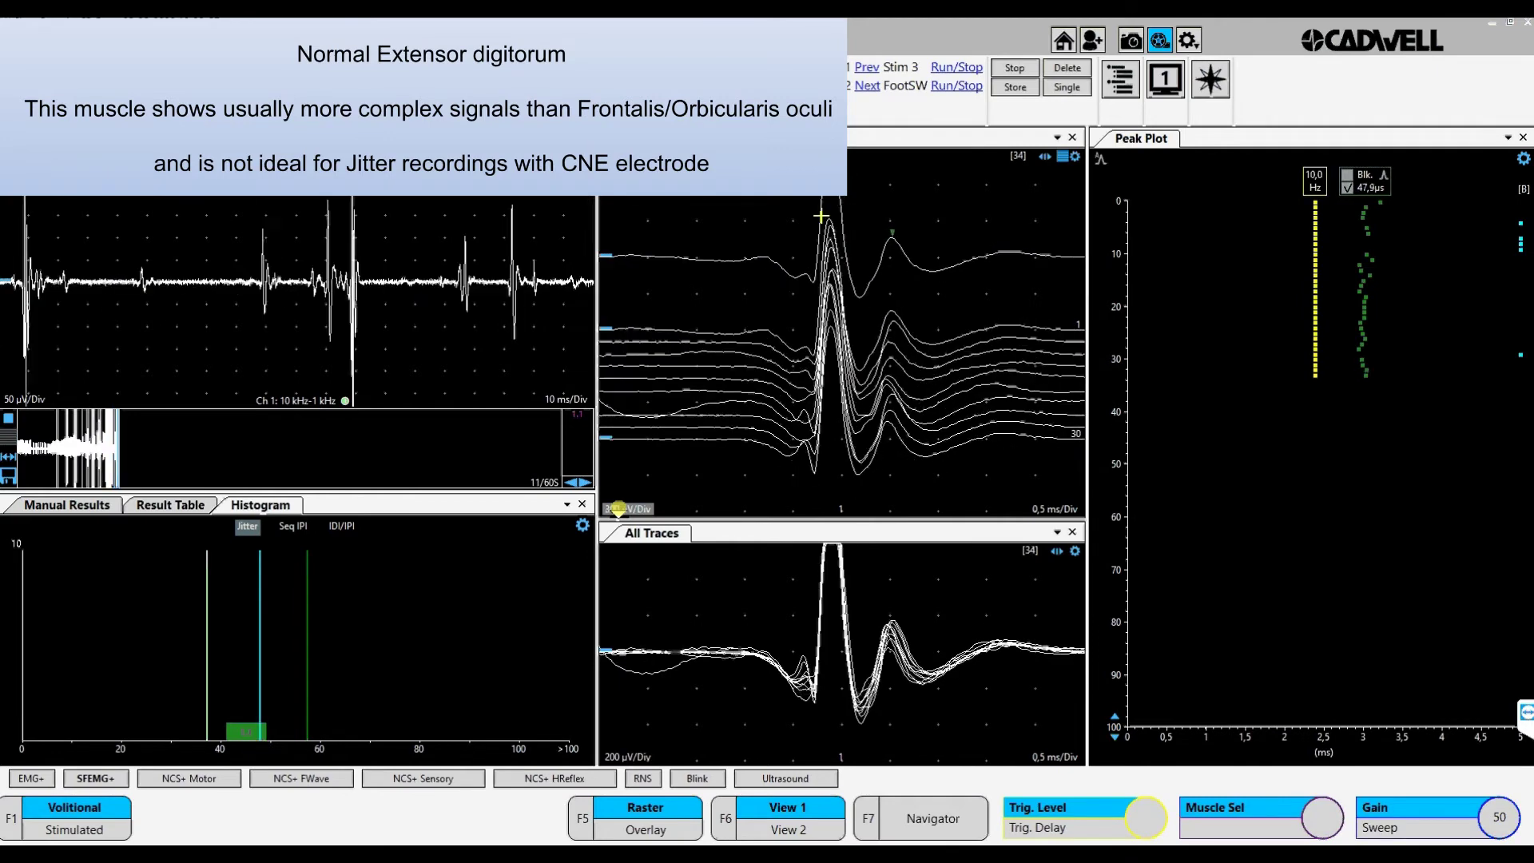
Set the triggered traces to 300 µV/Div and the live signal gain to 100 µV, and stop the recording
click(620, 507)
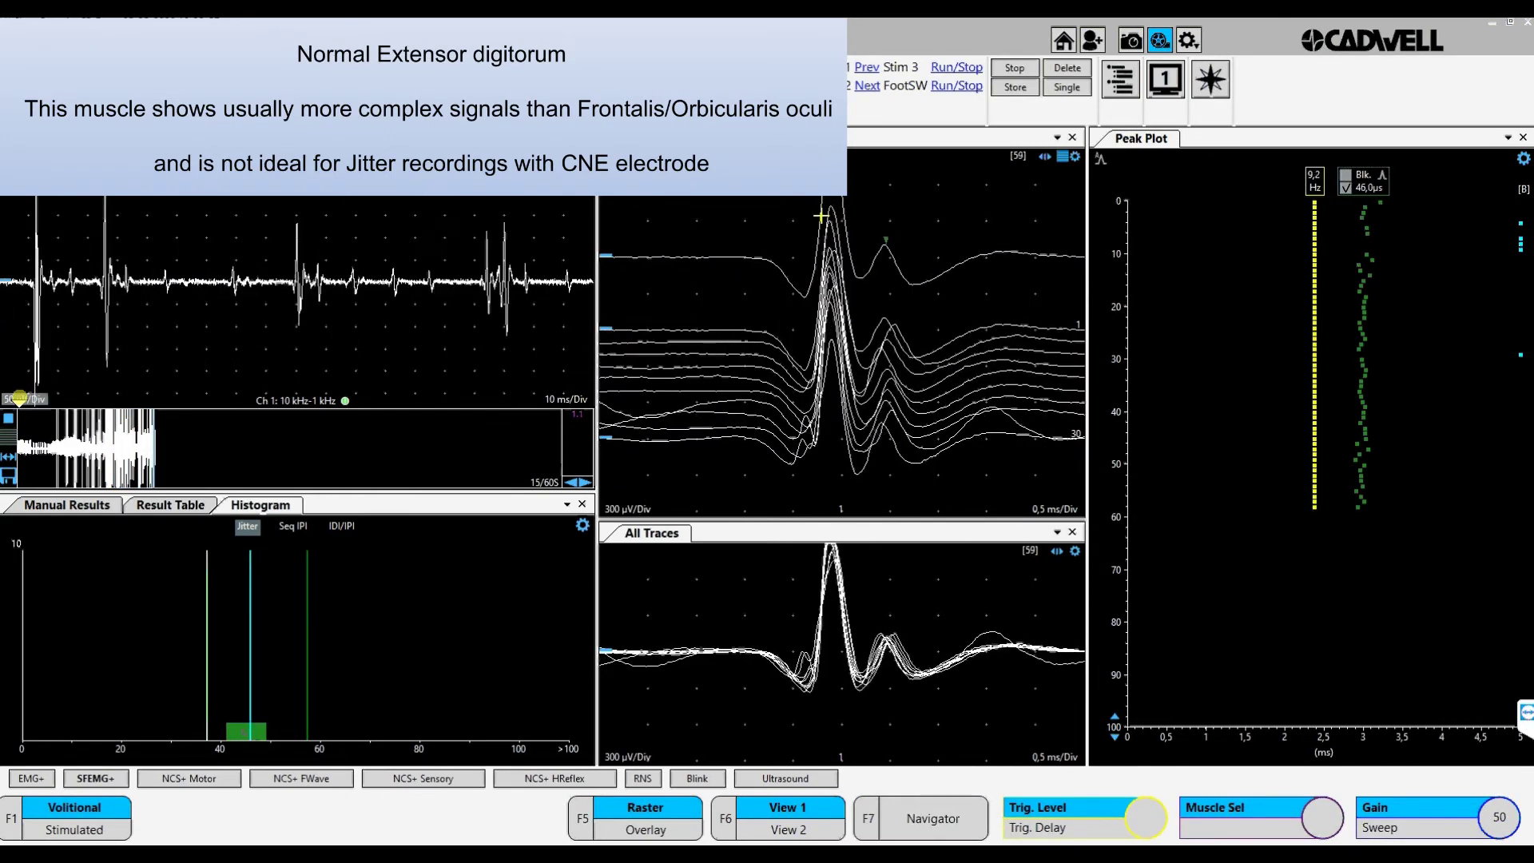
click(17, 397)
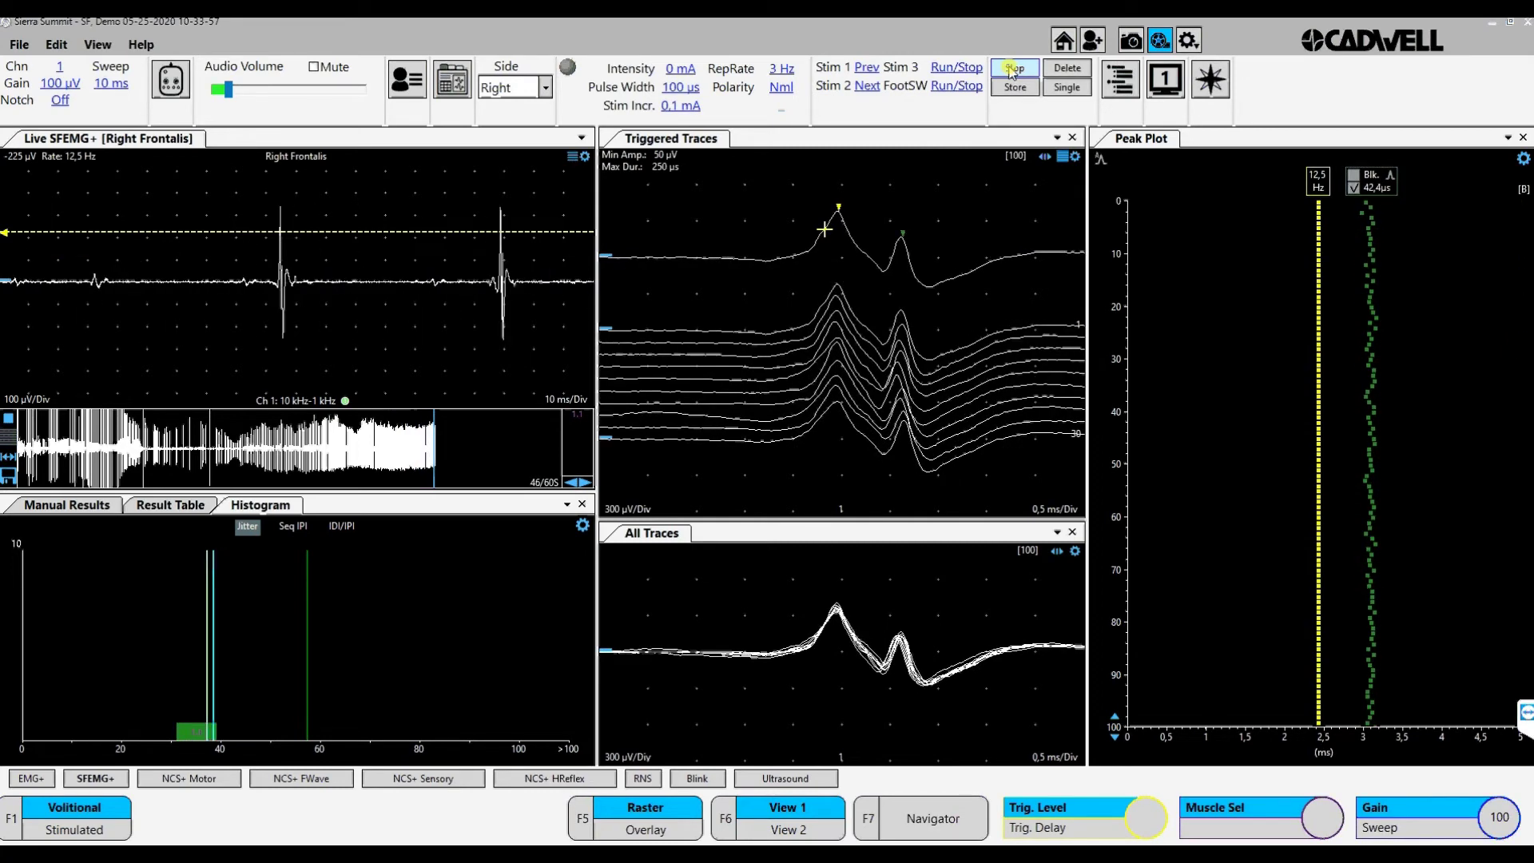
click(1012, 70)
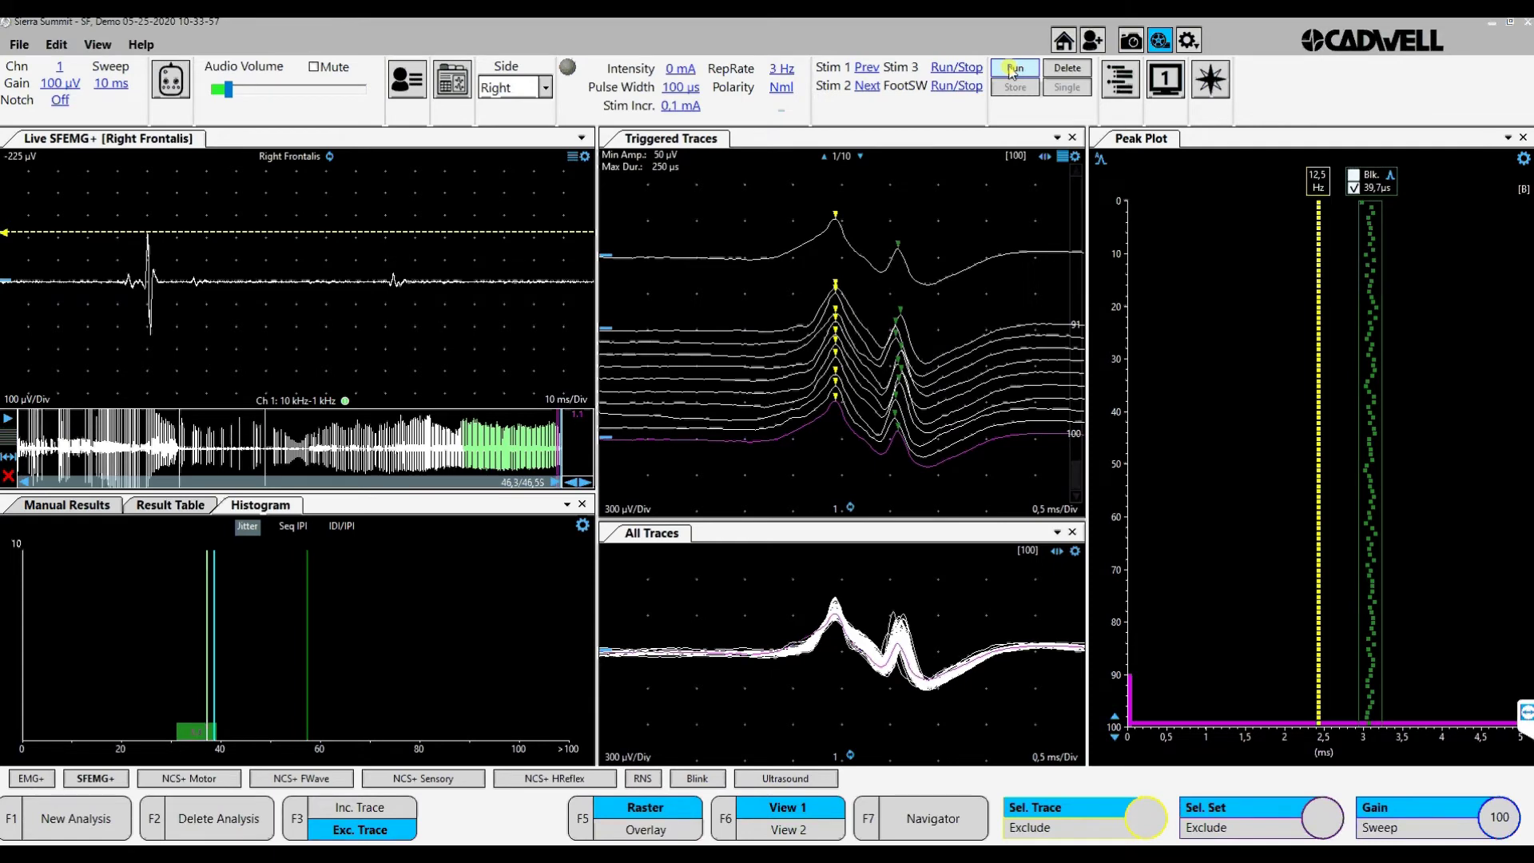
Run a further recording with live gain 100 µV and triggered traces at 300 µV/Div, and stop it
click(1011, 70)
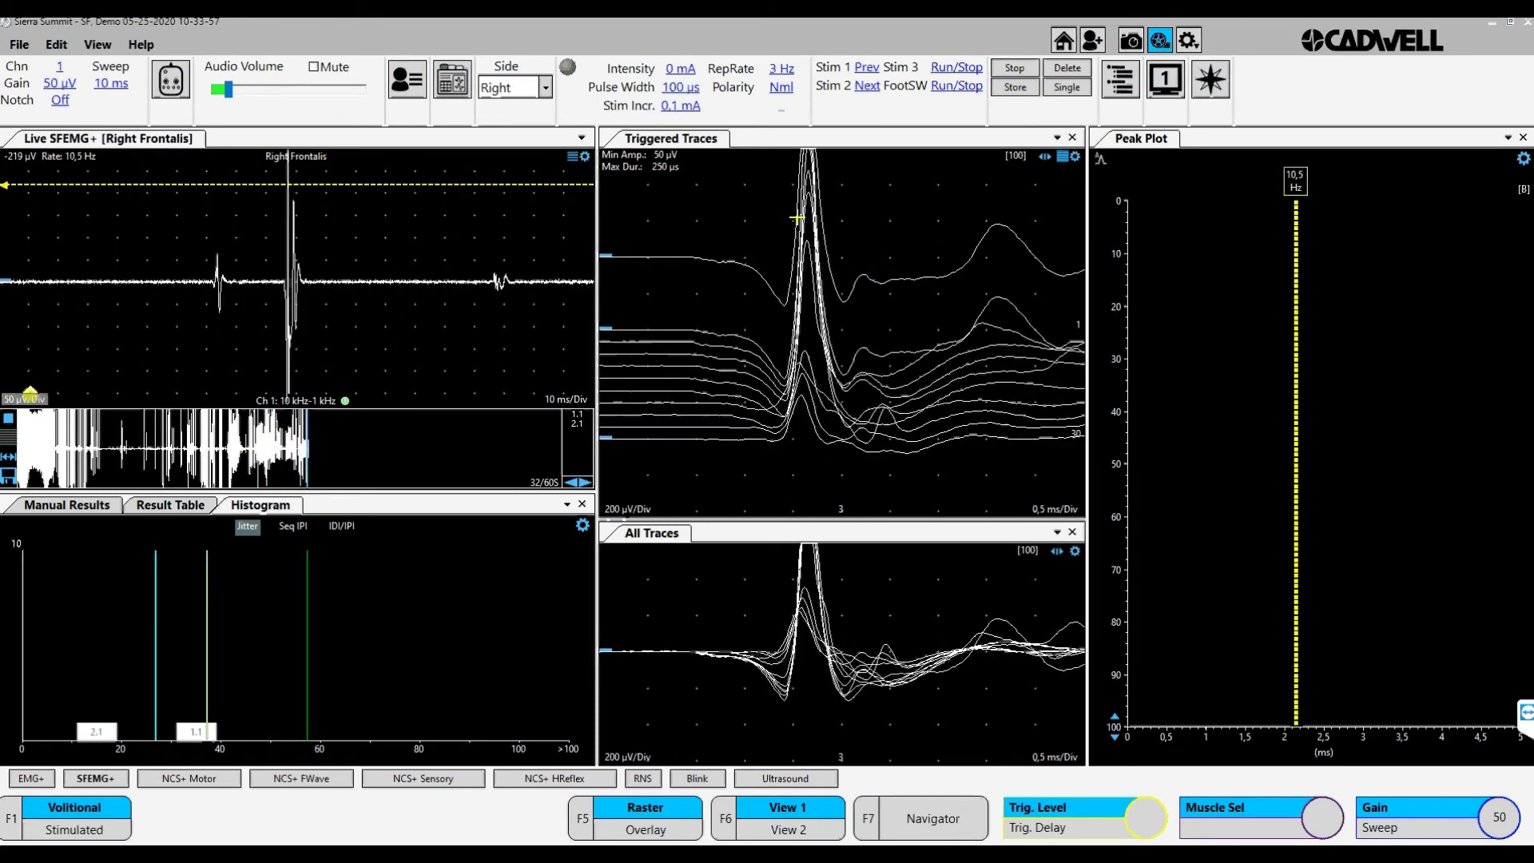
click(28, 400)
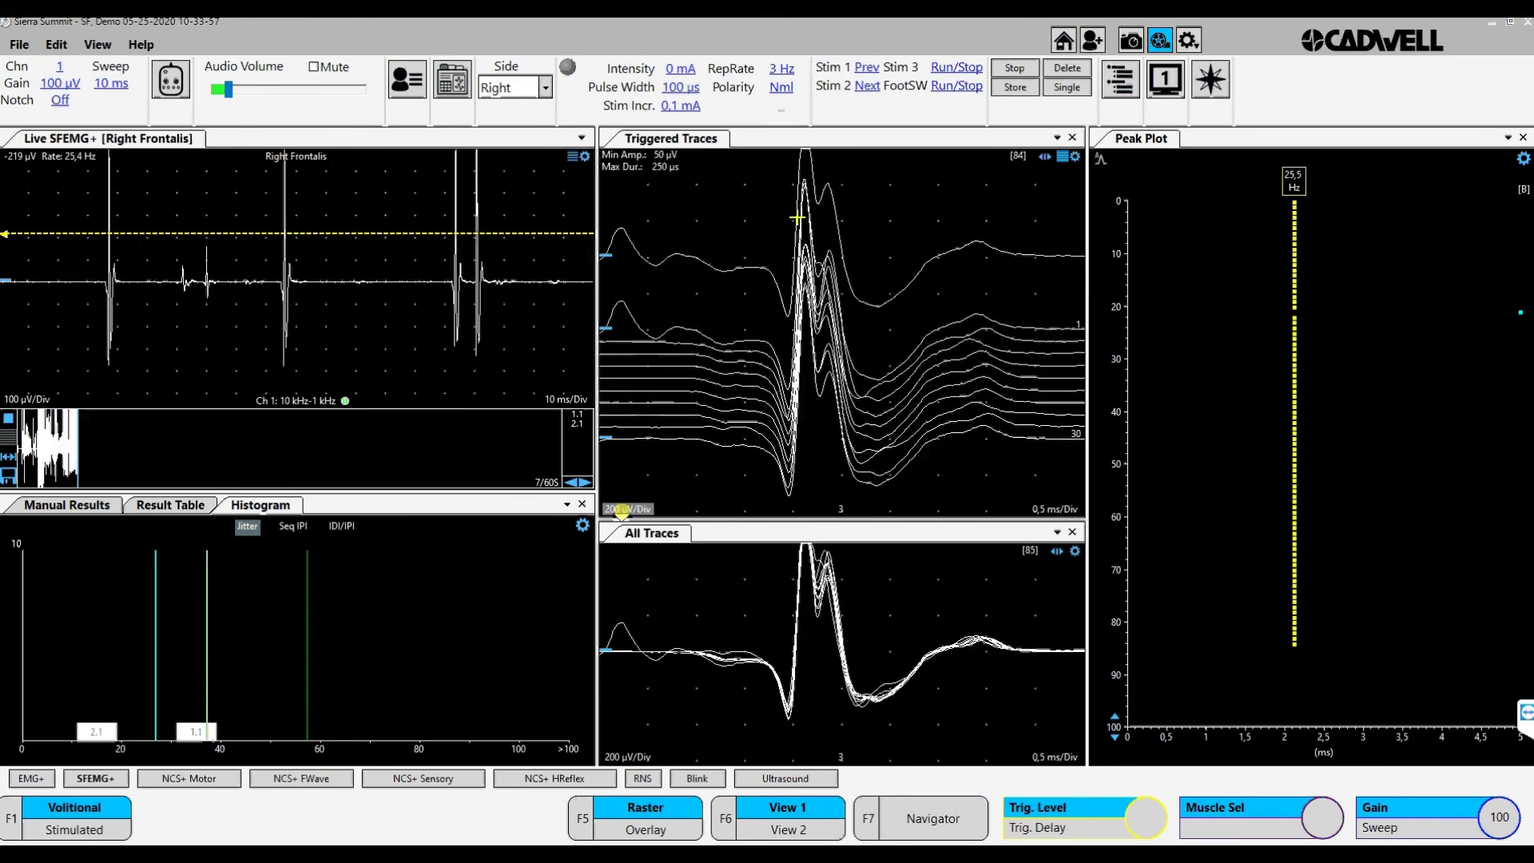
scroll(628, 509, down, 1)
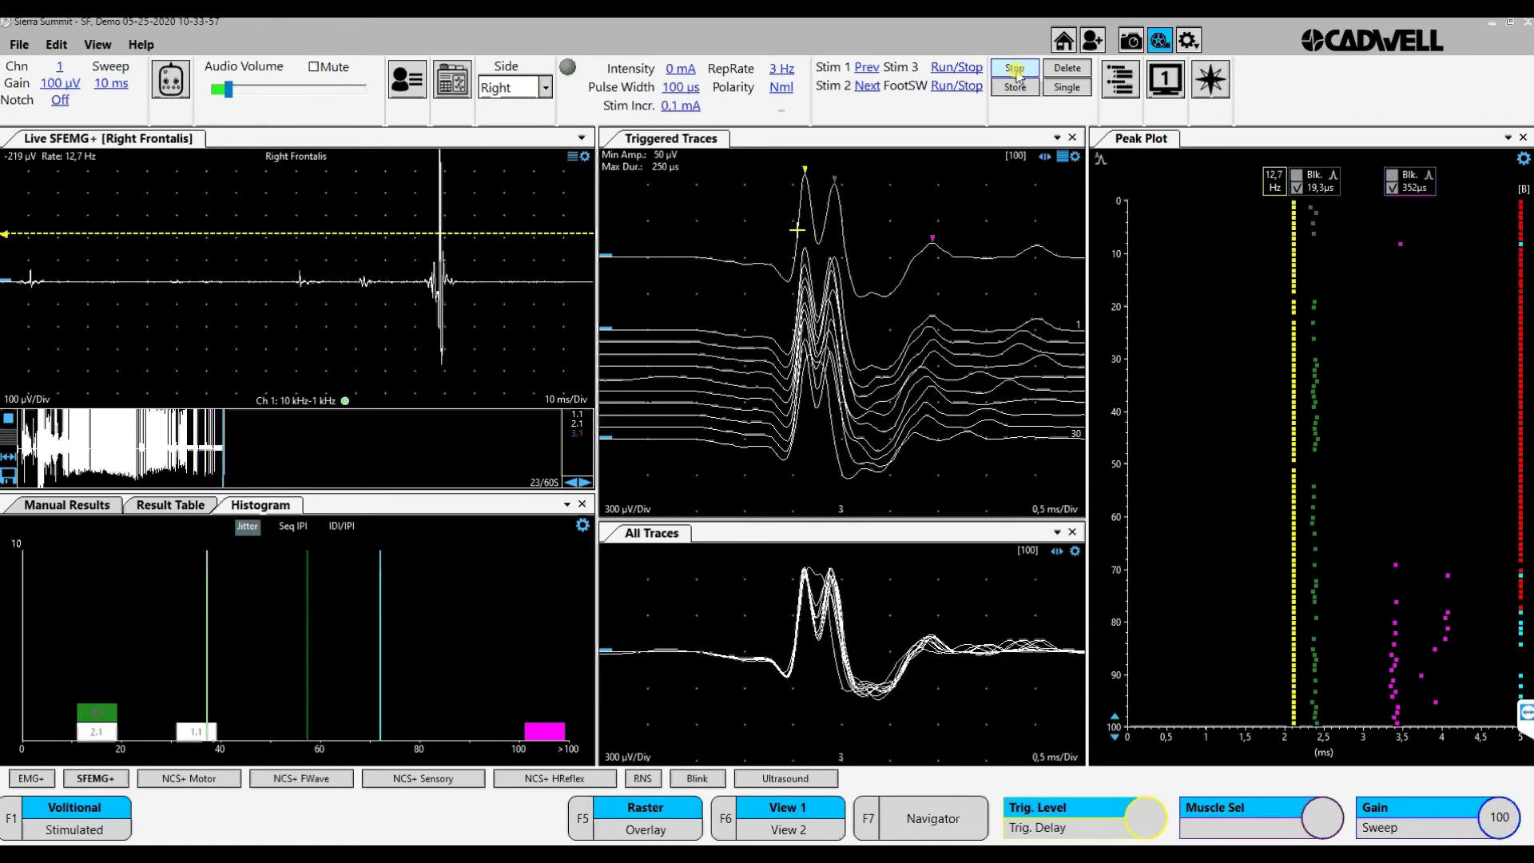
click(1015, 70)
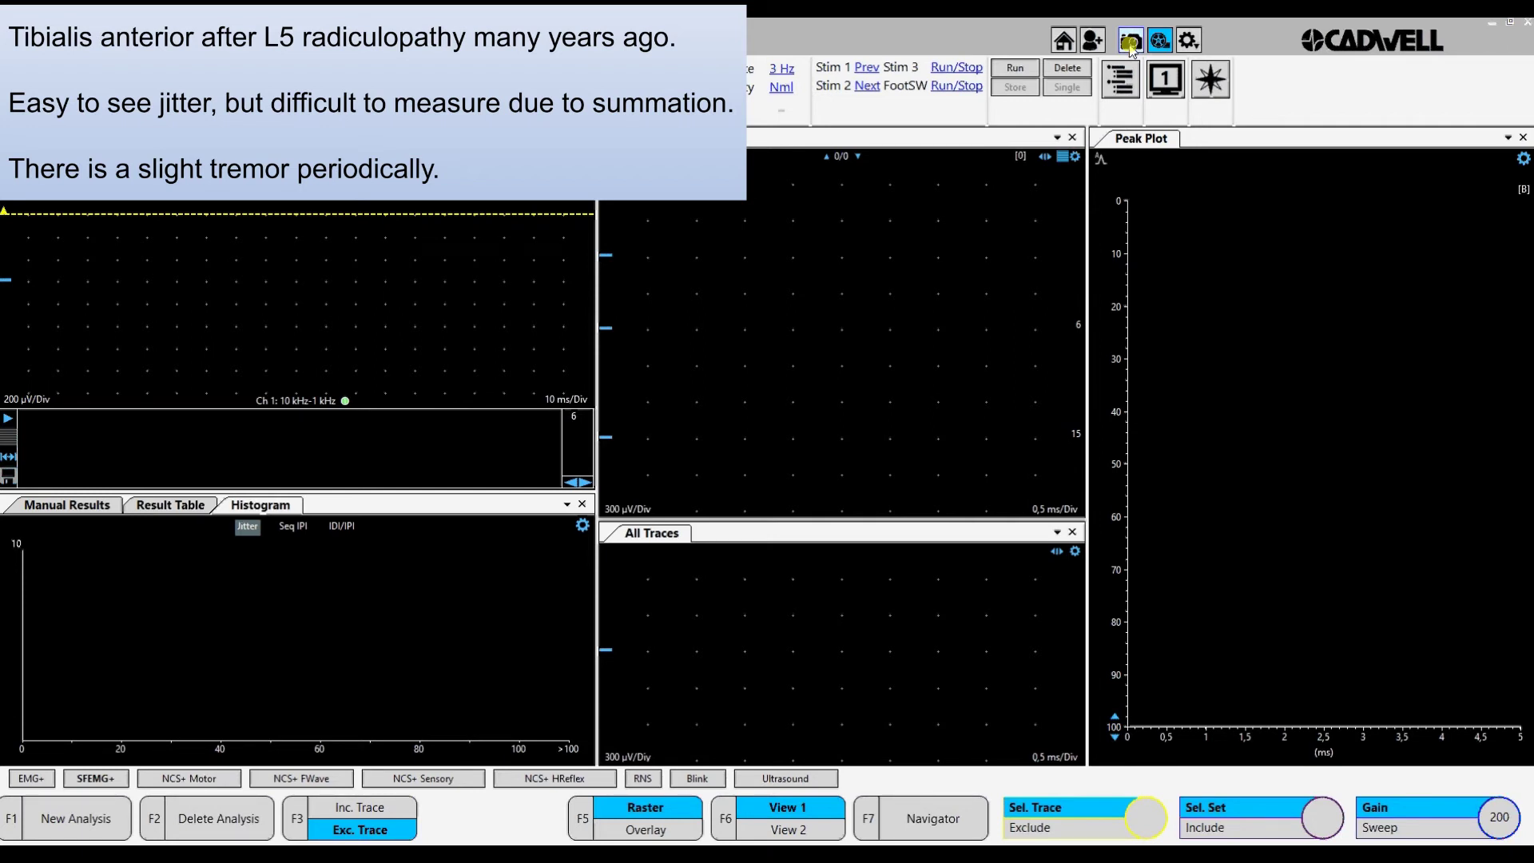
Switch to the right tibialis anterior acquisition, record its voluntary signal, and stop the recording
click(1130, 42)
click(709, 226)
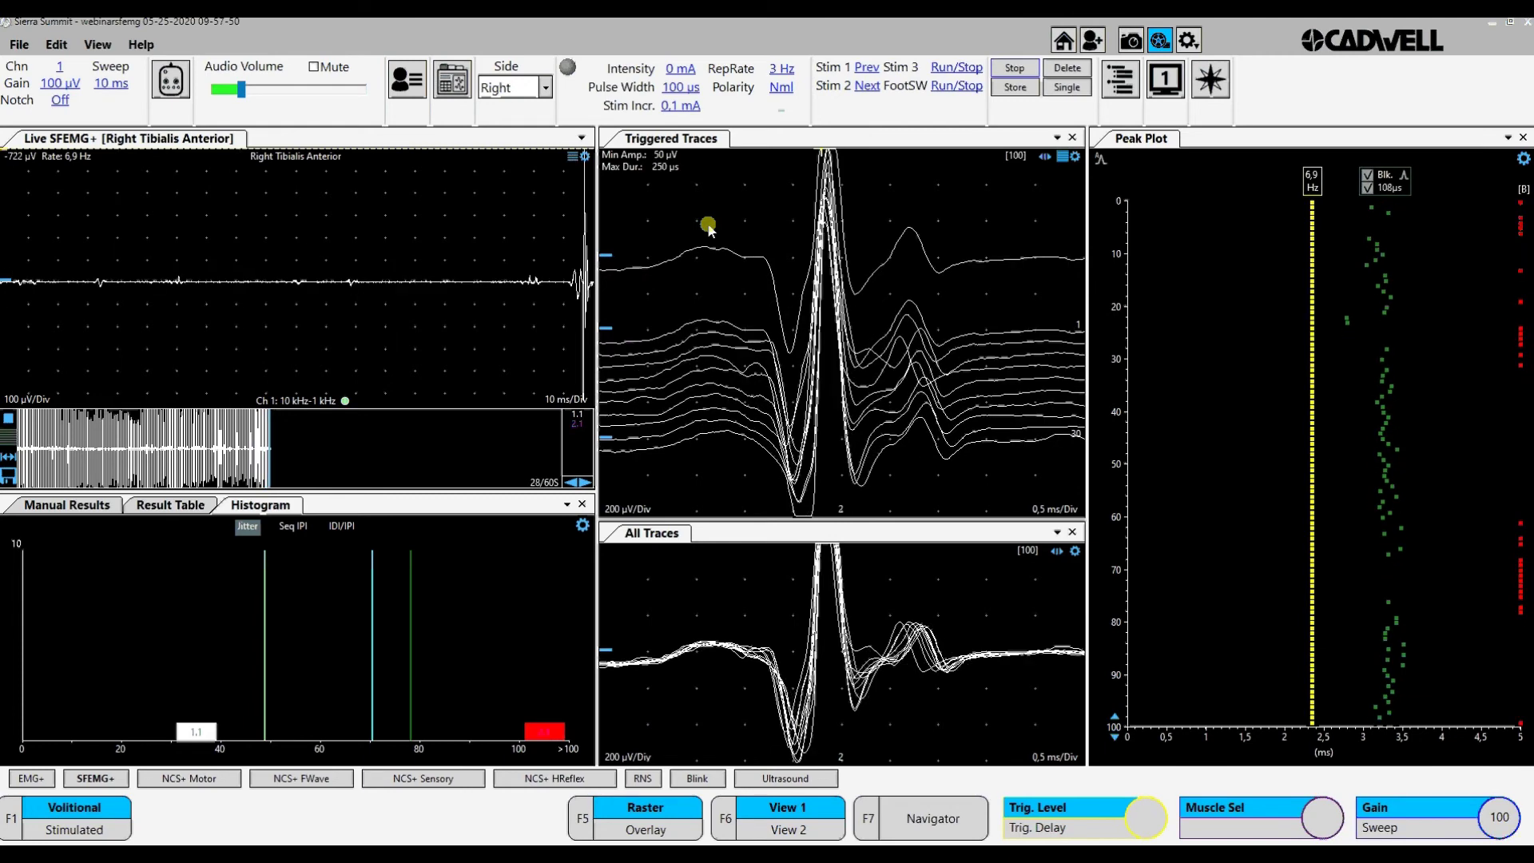
key(space)
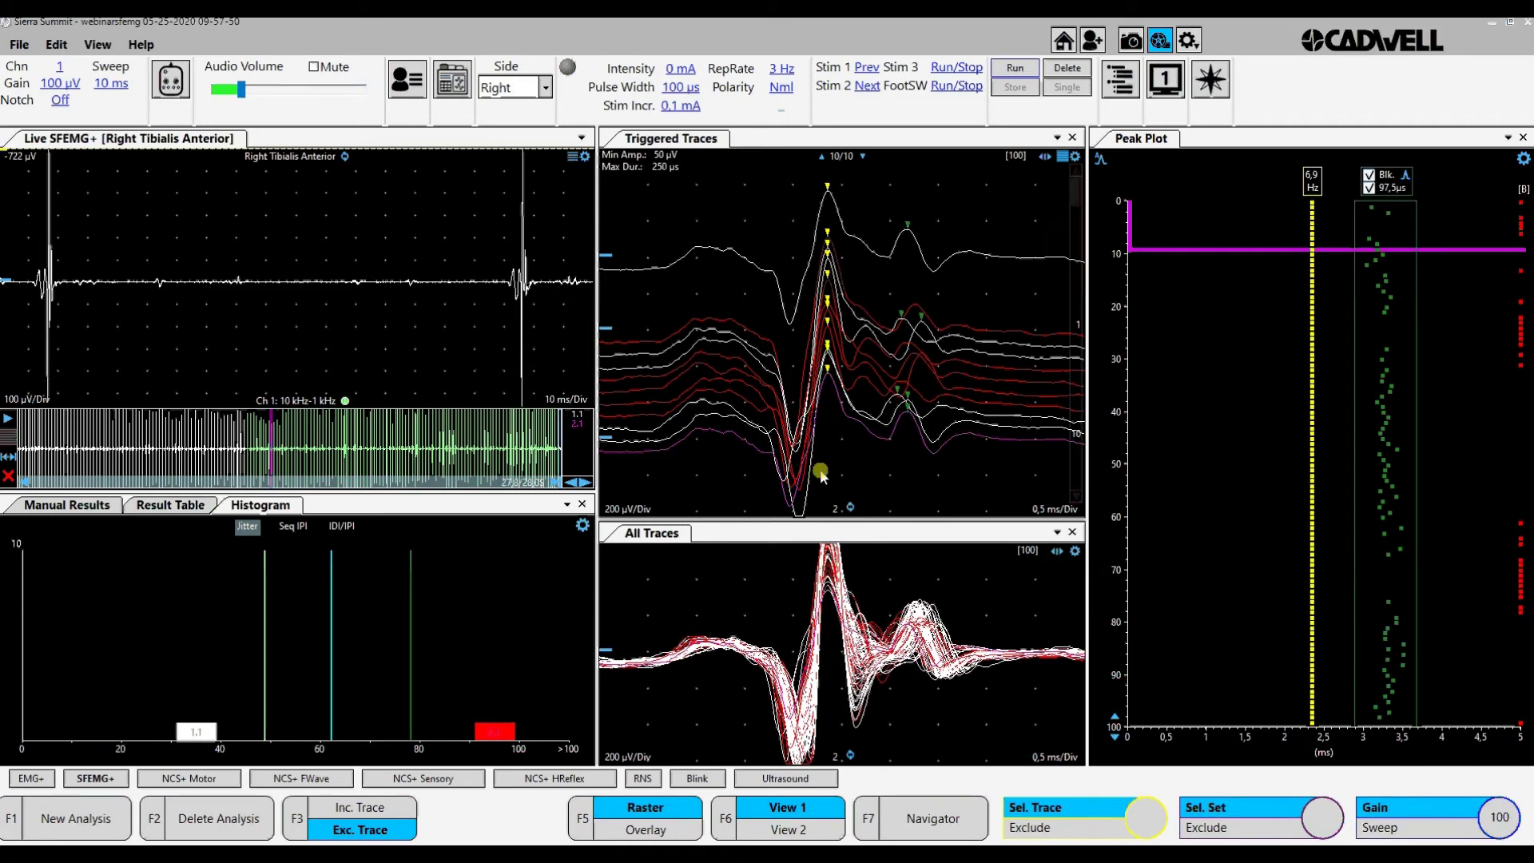
Examine the tibialis anterior's triggered traces in overlay display, moving the peak plot's set marker to about trace 48
key(F5)
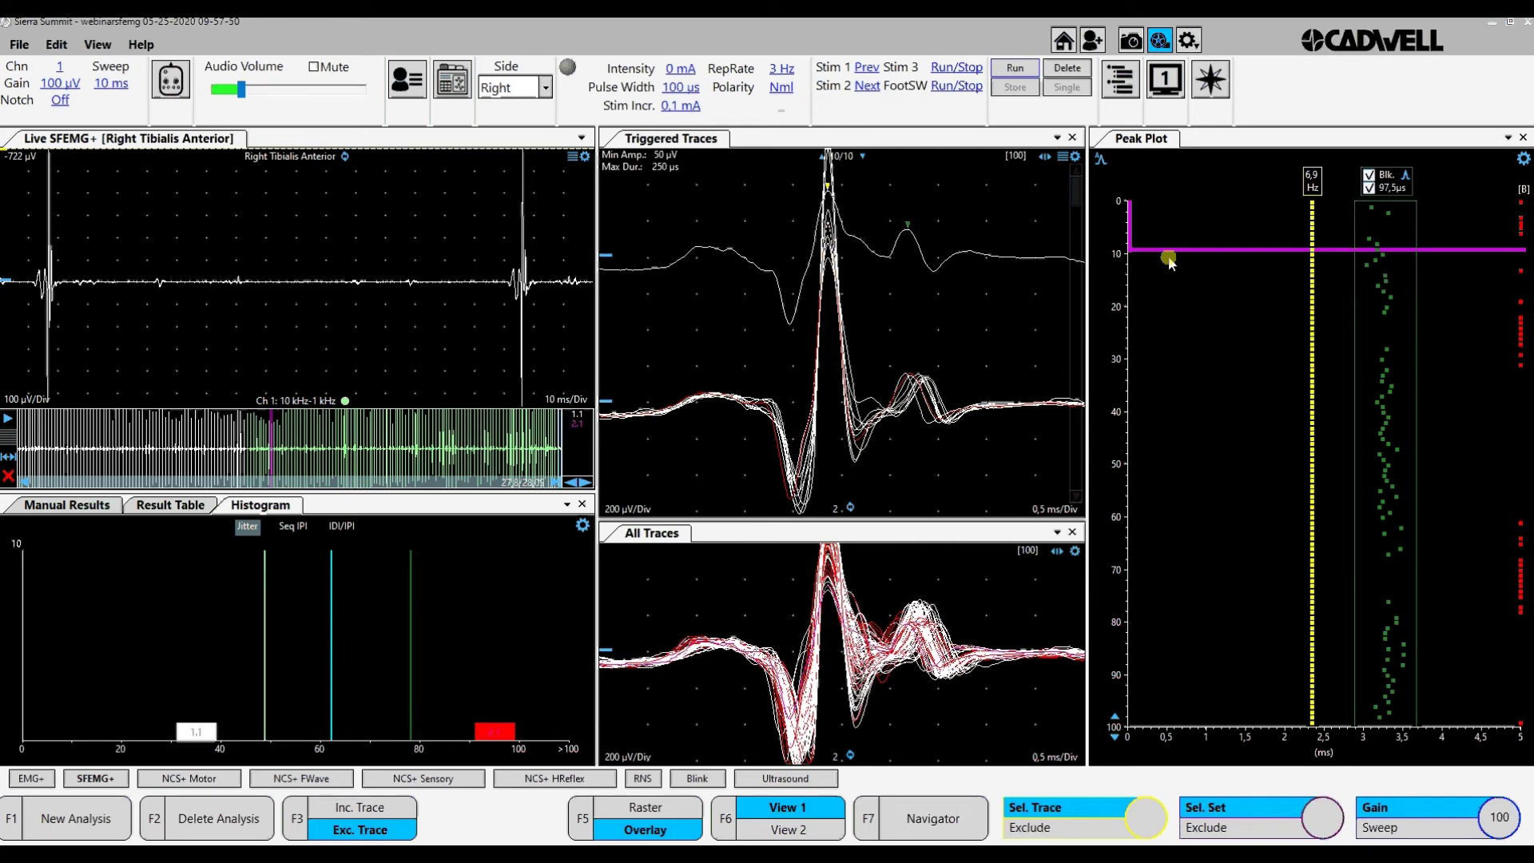
drag(1172, 254, 1163, 455)
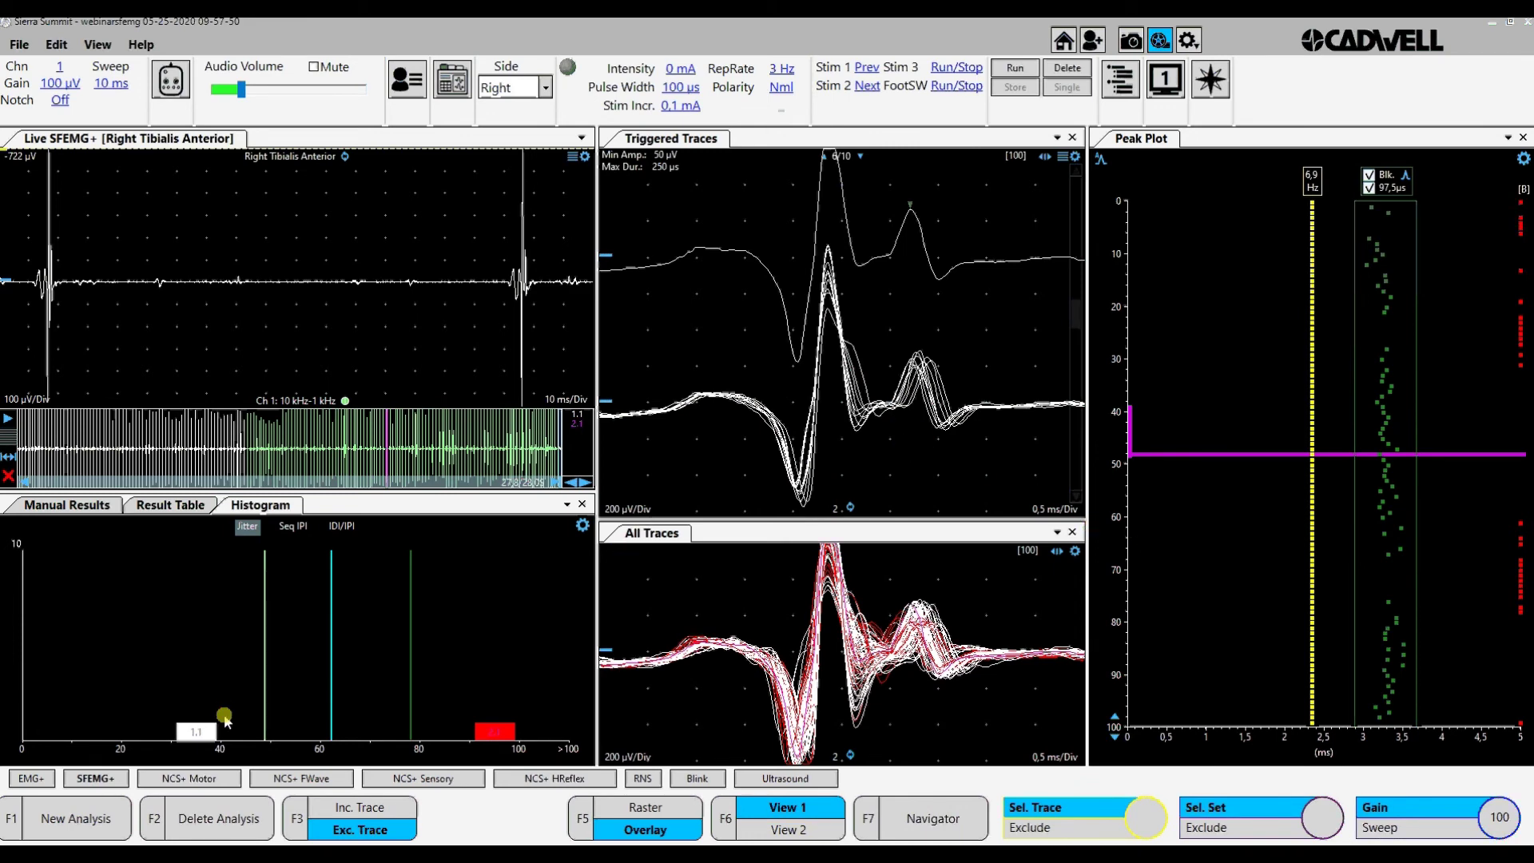
Shift the trigger point of the fourth right tibialis anterior recording earlier to about 1 ms, at a level of -460 µV
key(F1)
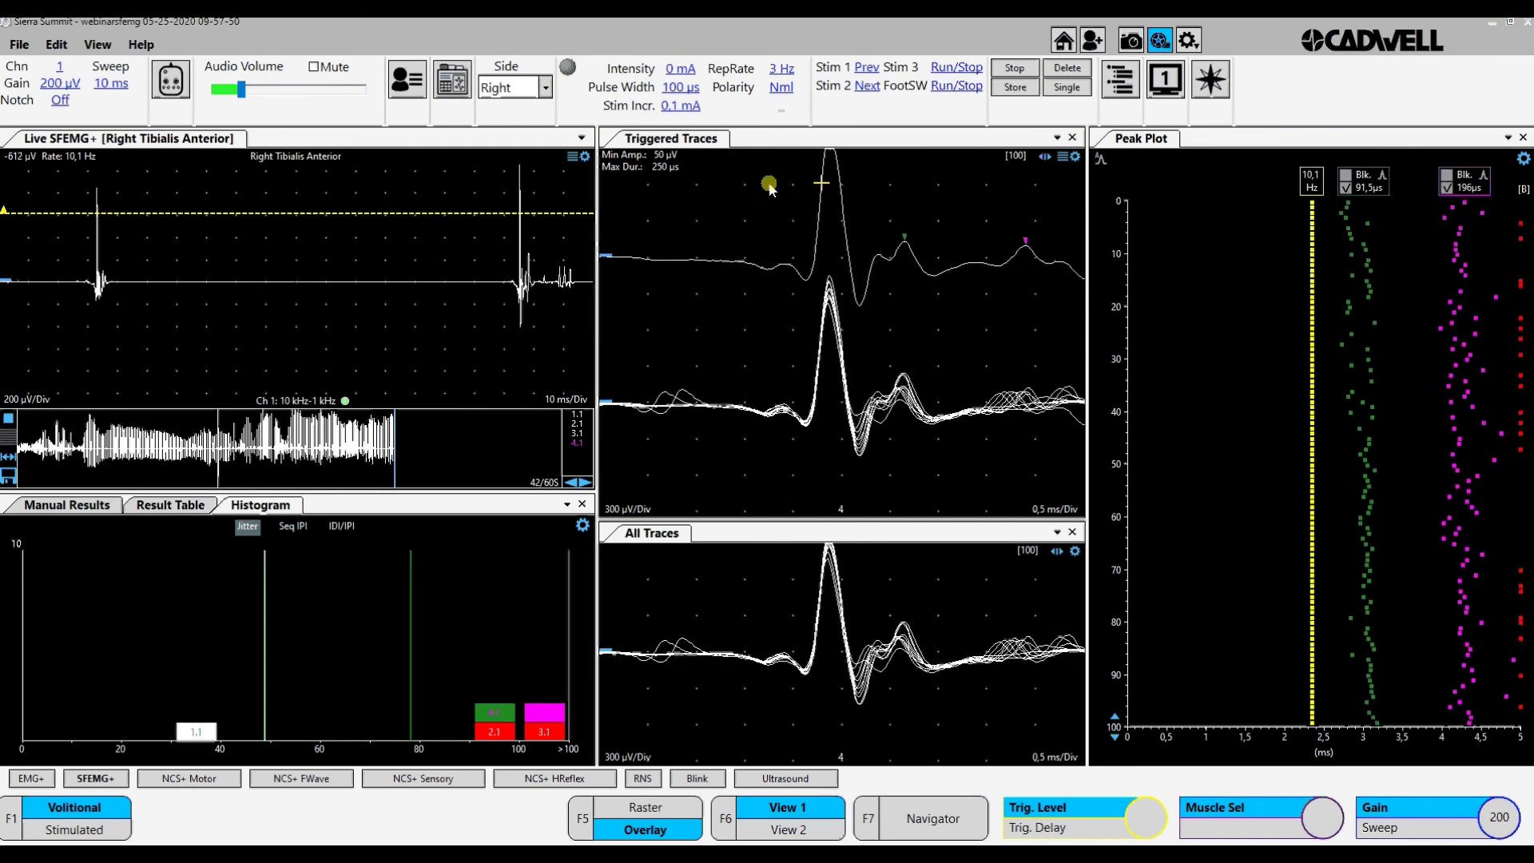
drag(814, 189, 694, 219)
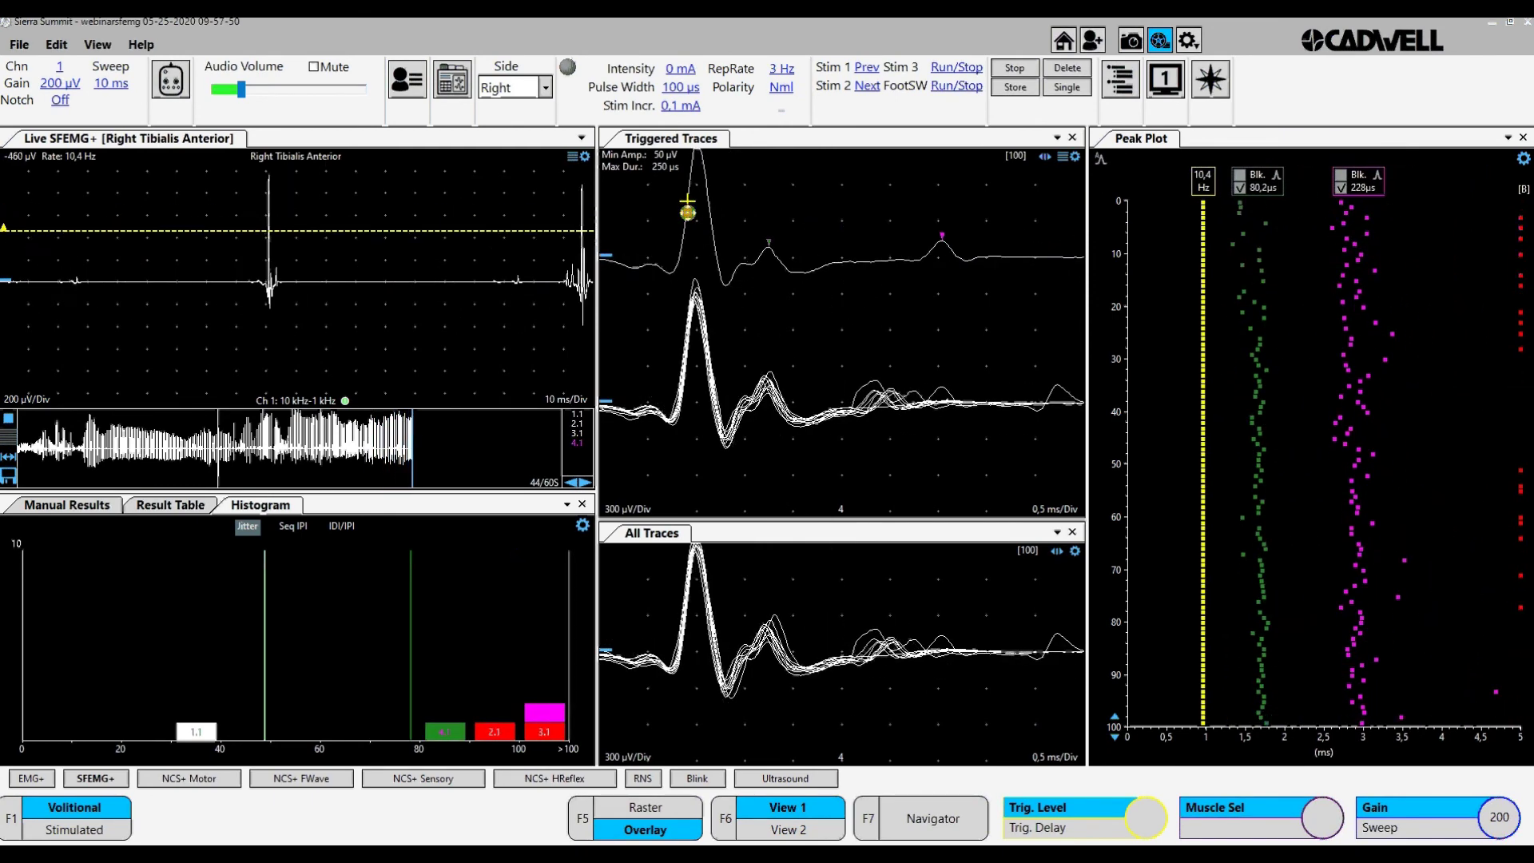